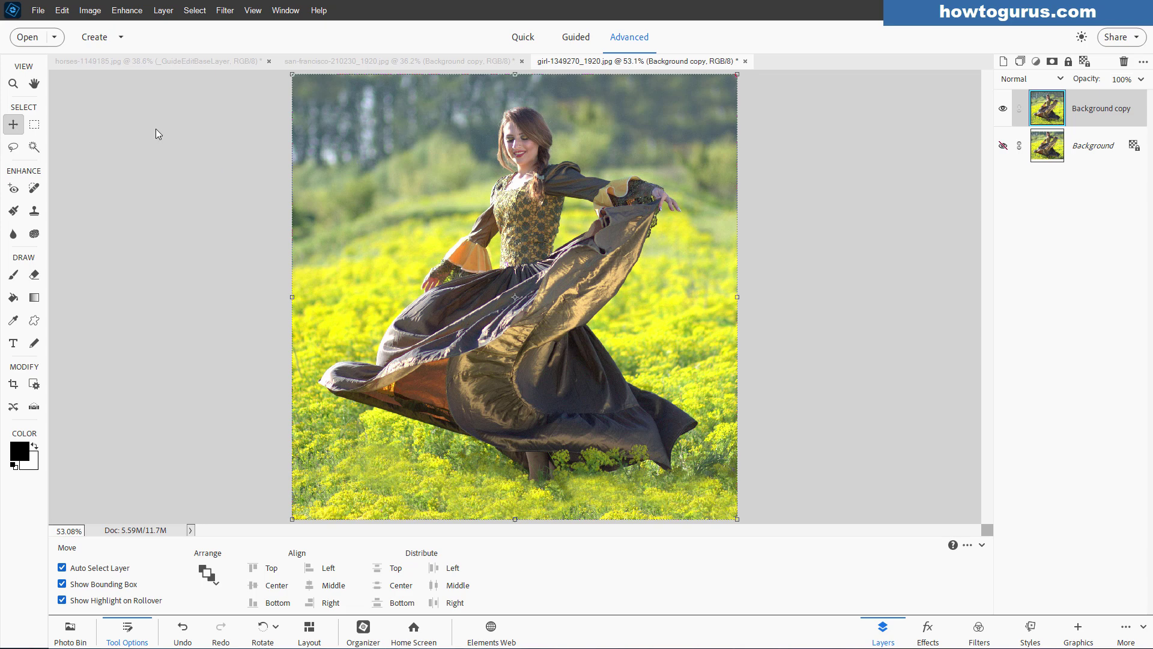
Review the finished square versions of the horses, San Francisco and girl photos.
click(142, 59)
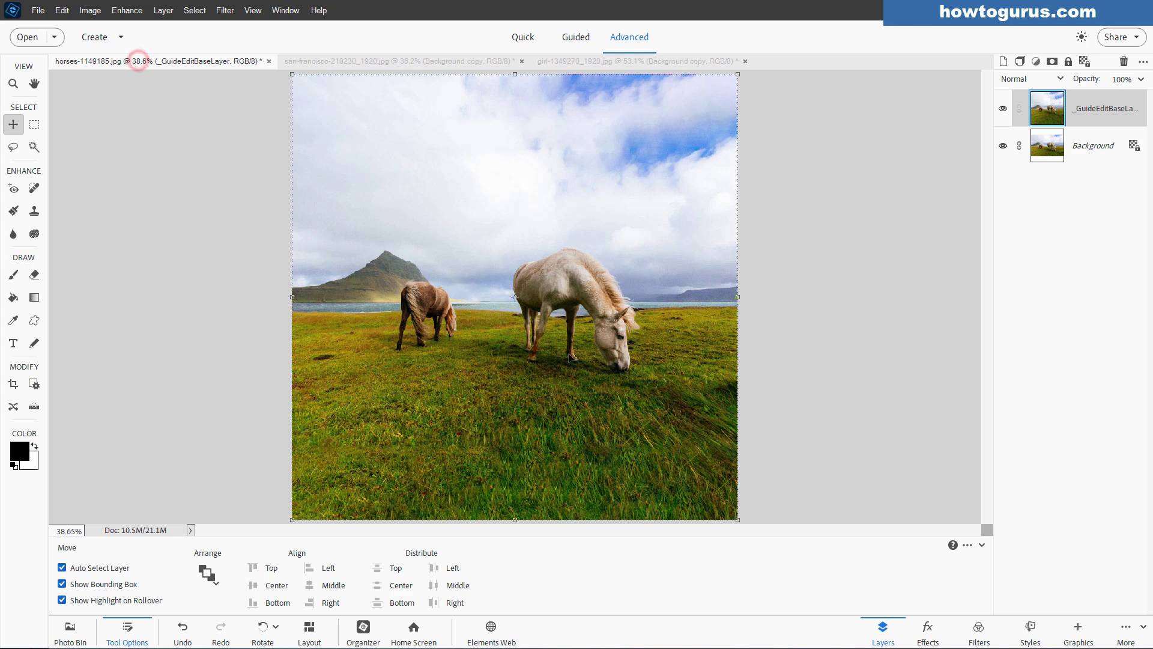
click(391, 61)
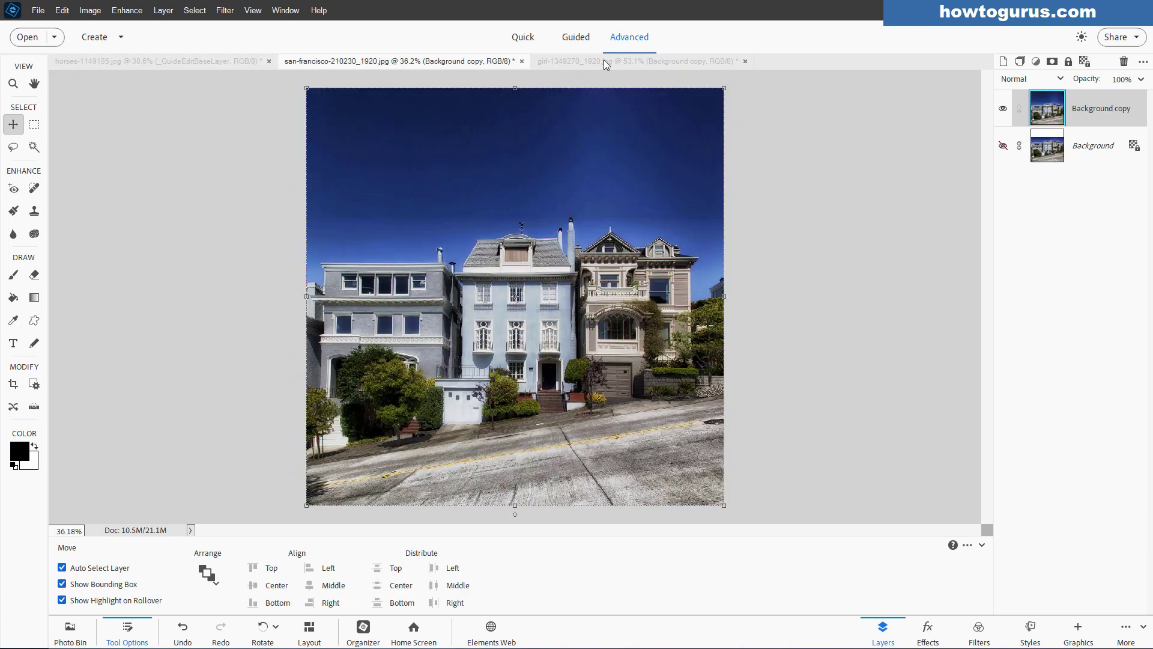
click(600, 60)
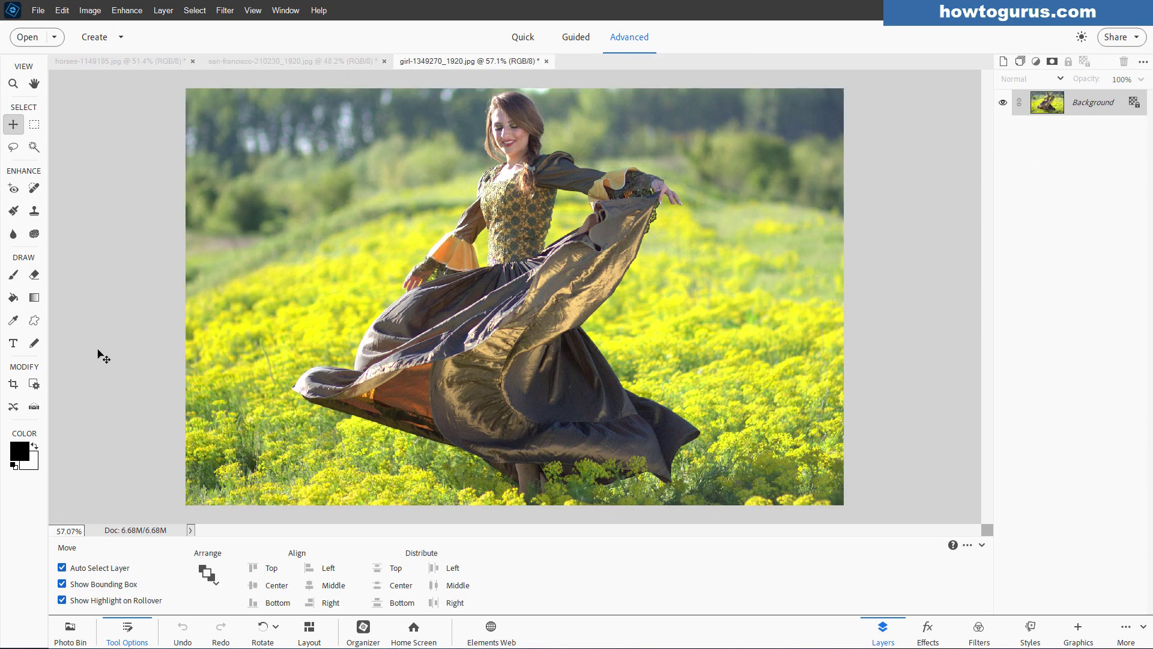
Try a 5 x 5 in crop on the girl photo.
click(11, 384)
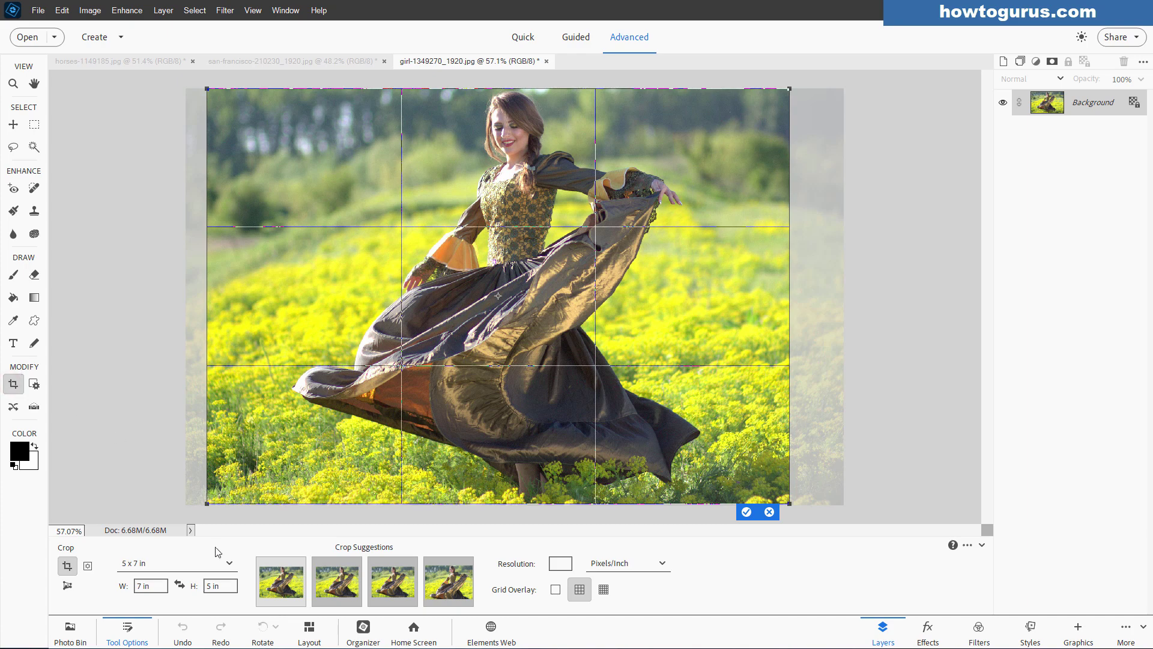
click(198, 563)
click(162, 526)
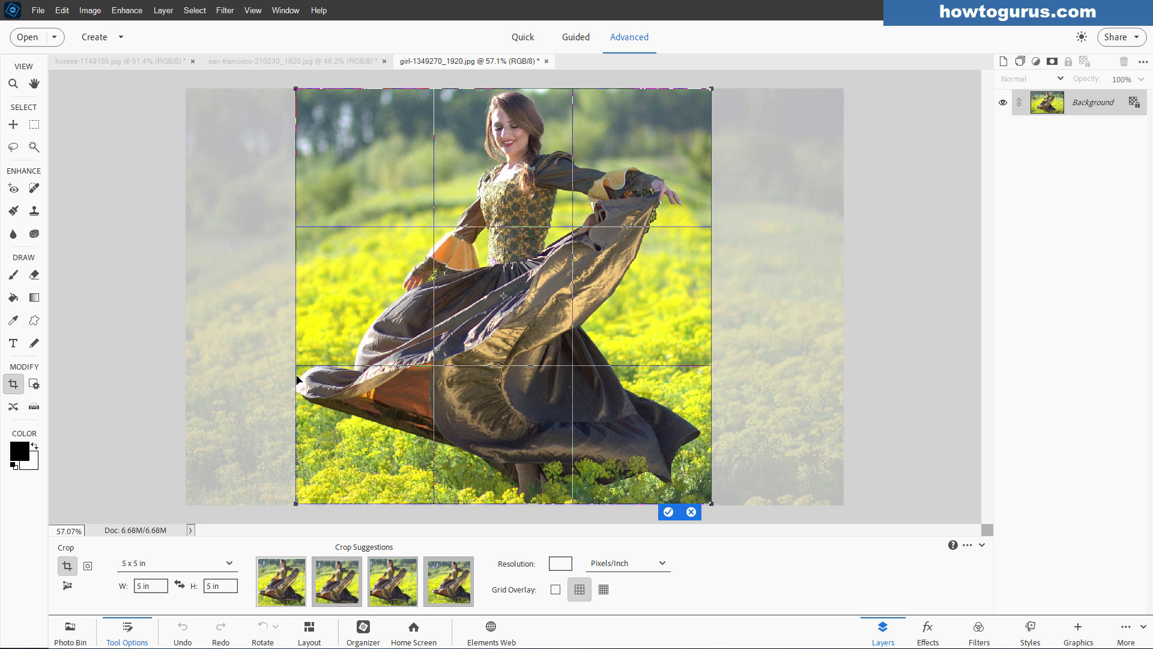
key(Escape)
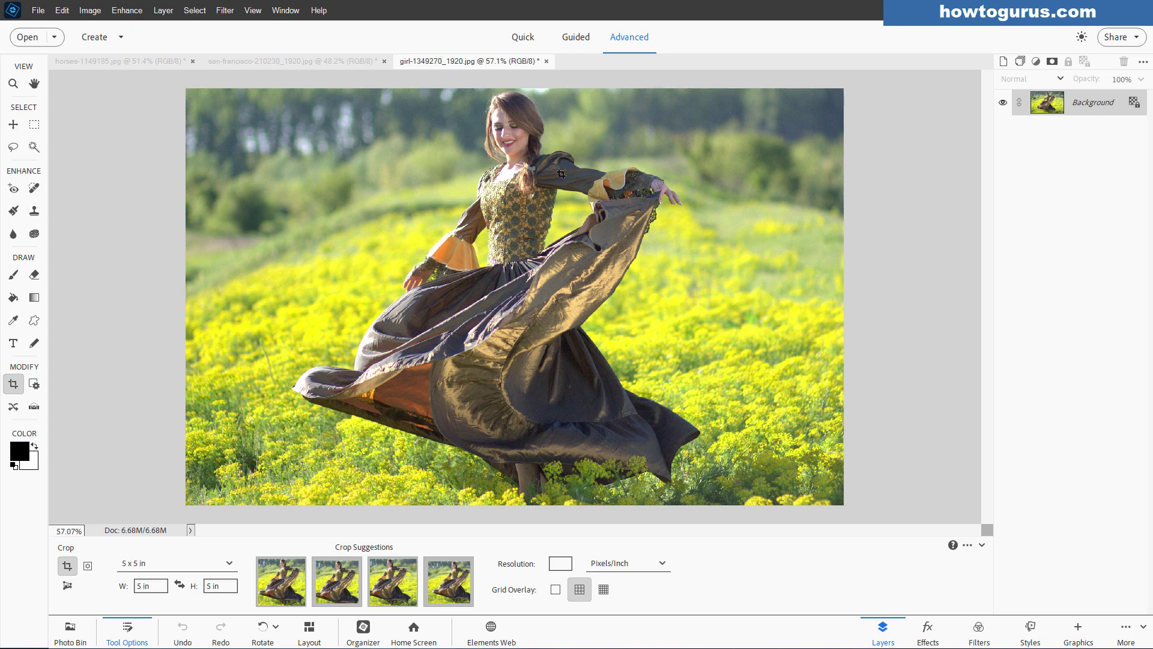
Open the horses photo in the Extend Background guided edit with the Move tool active.
click(124, 61)
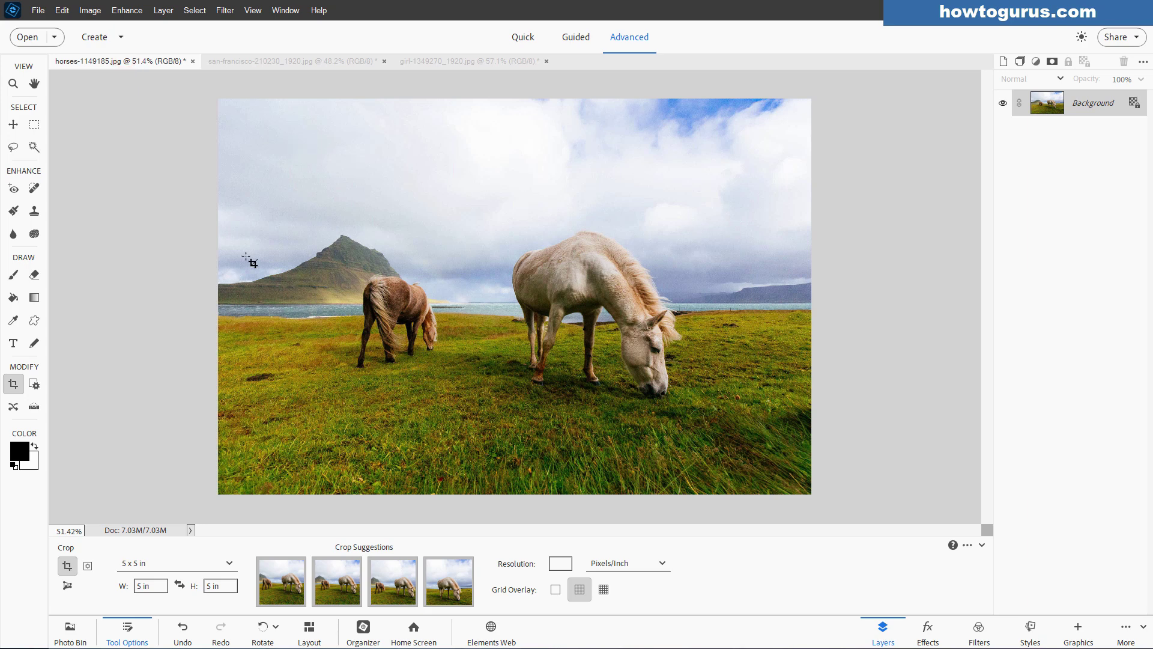
click(13, 124)
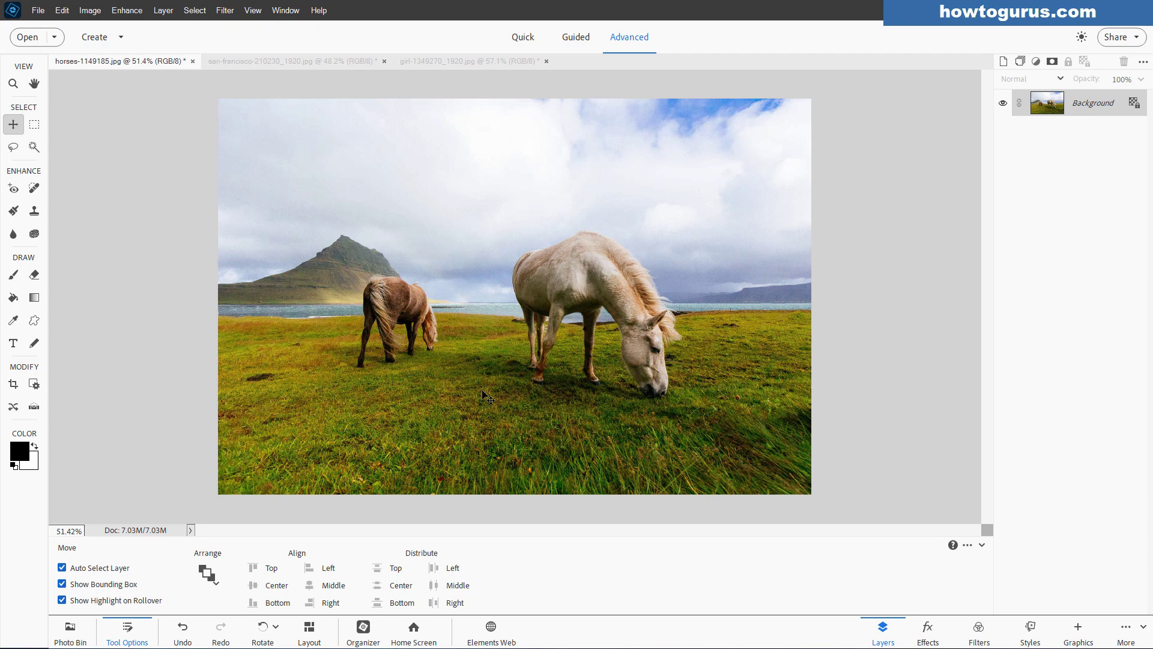
click(574, 36)
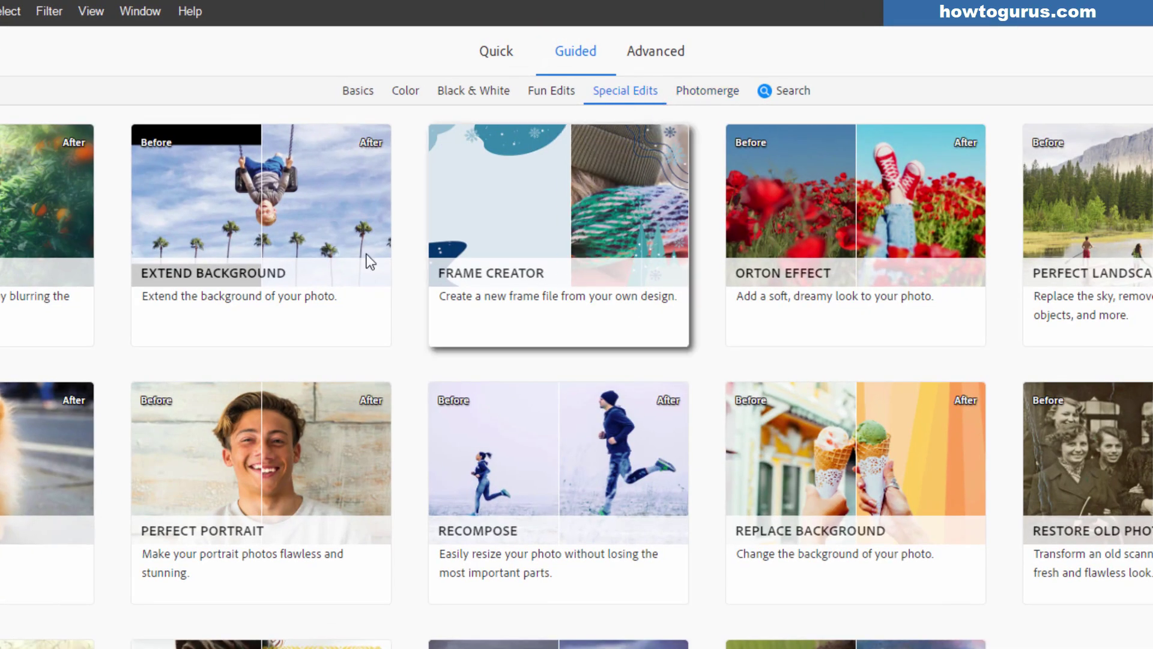
click(235, 233)
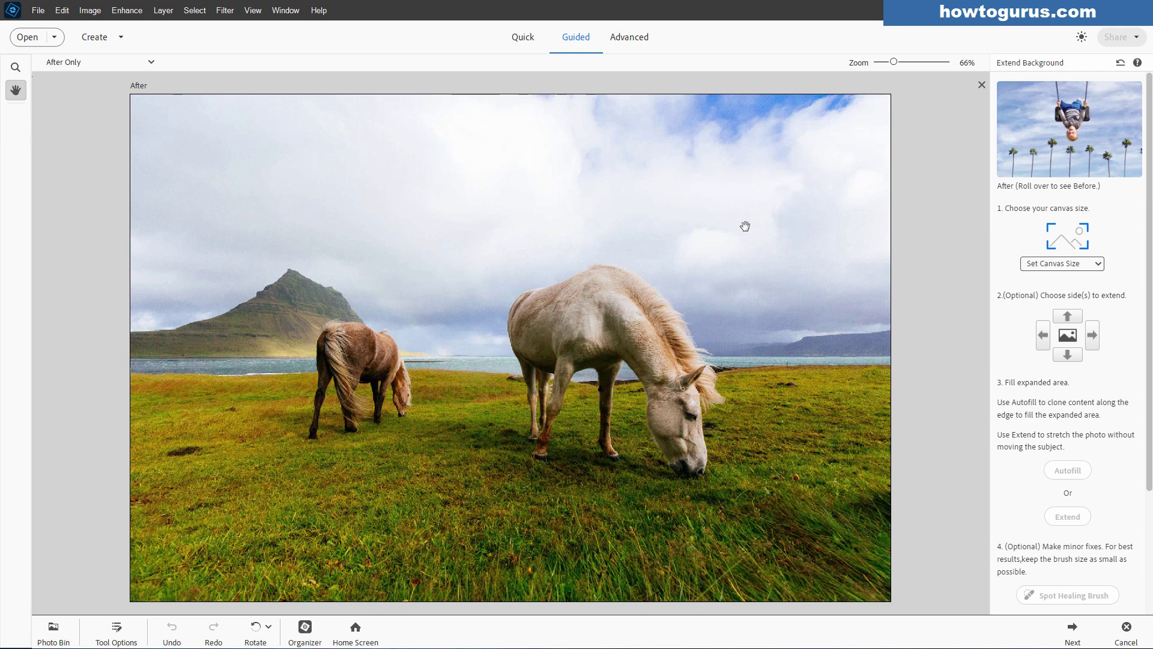
Try a Square canvas for the horses photo with the expanded areas filled by Autofill, and reset the guided edit.
click(1063, 263)
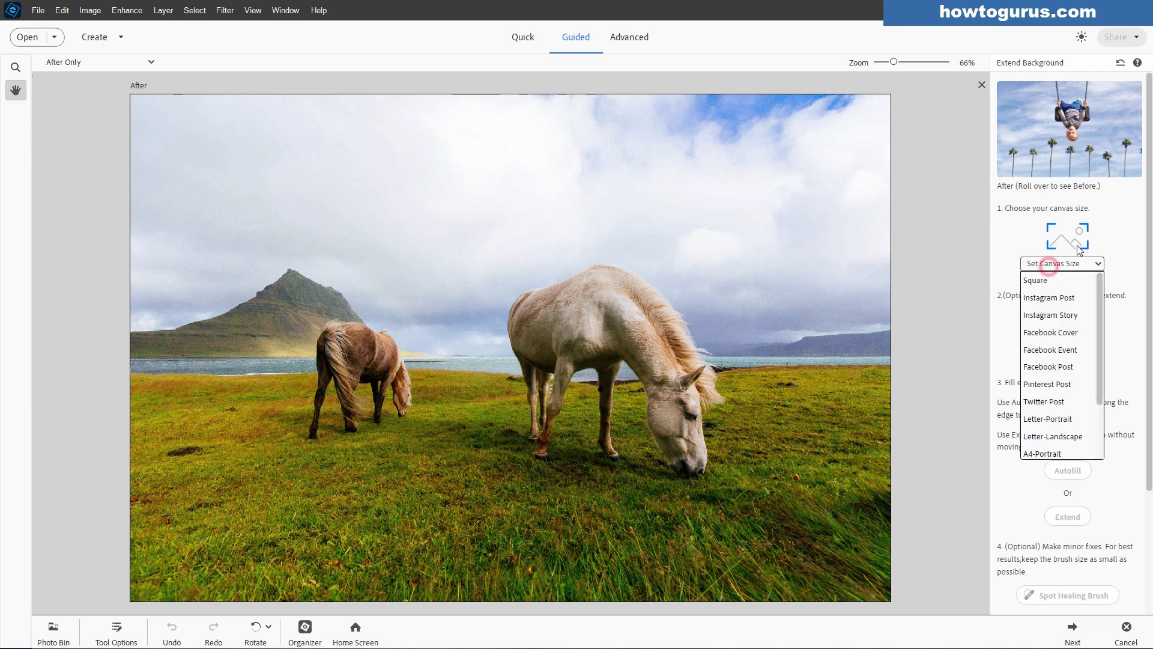
click(1043, 282)
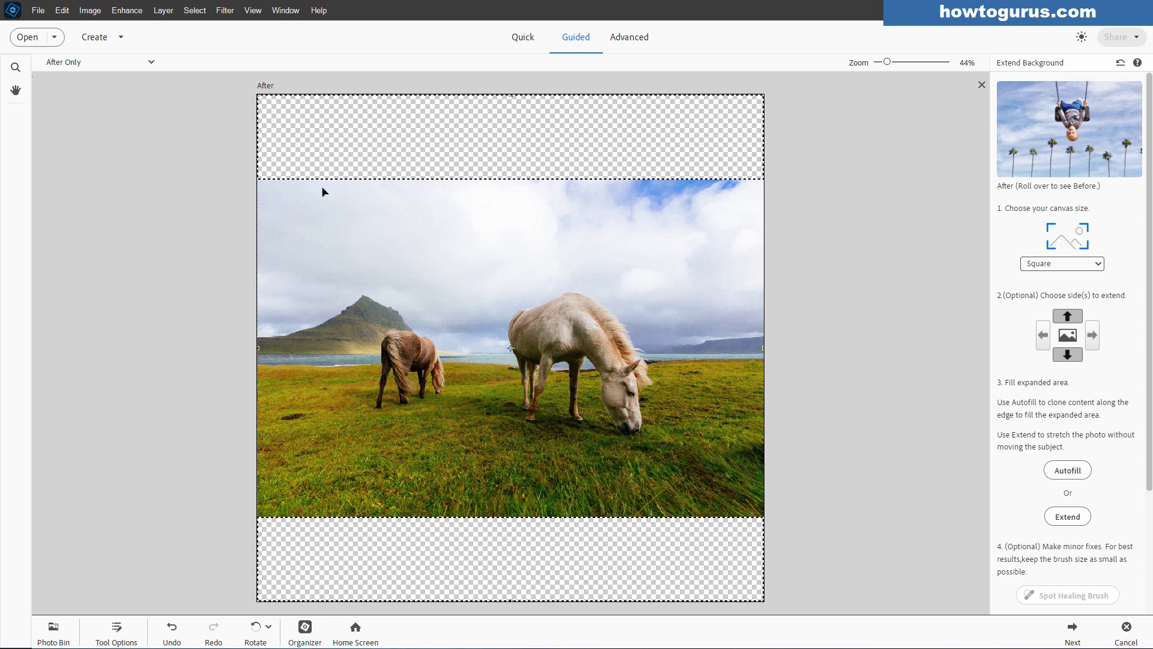
scroll(1132, 406, down, 3)
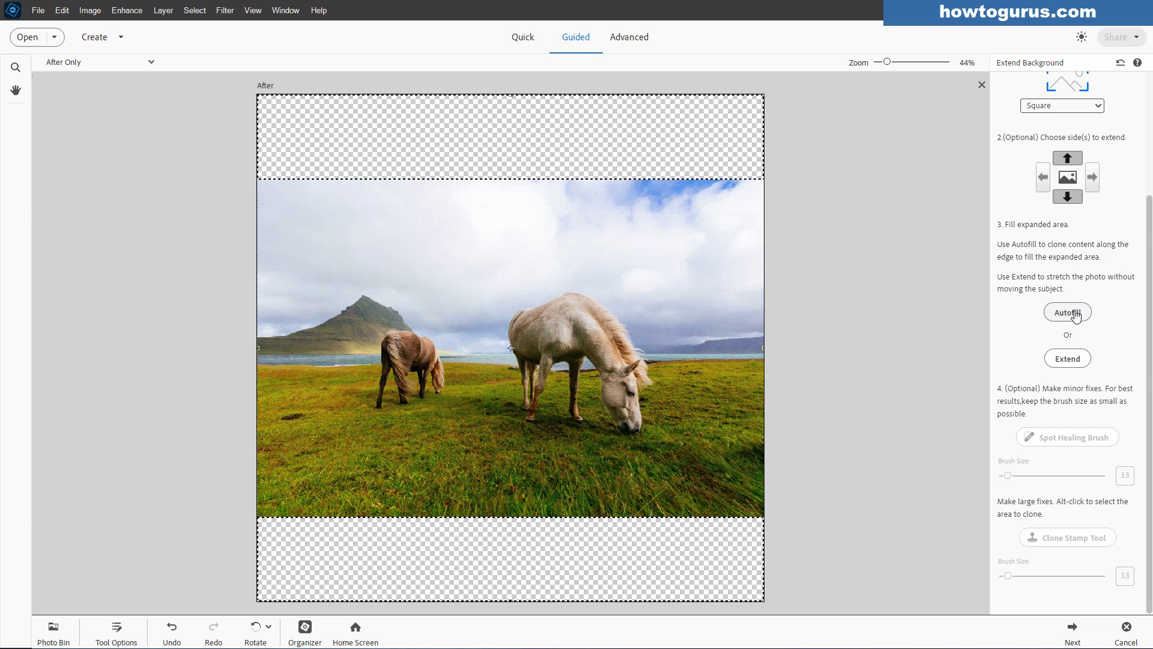
click(1065, 314)
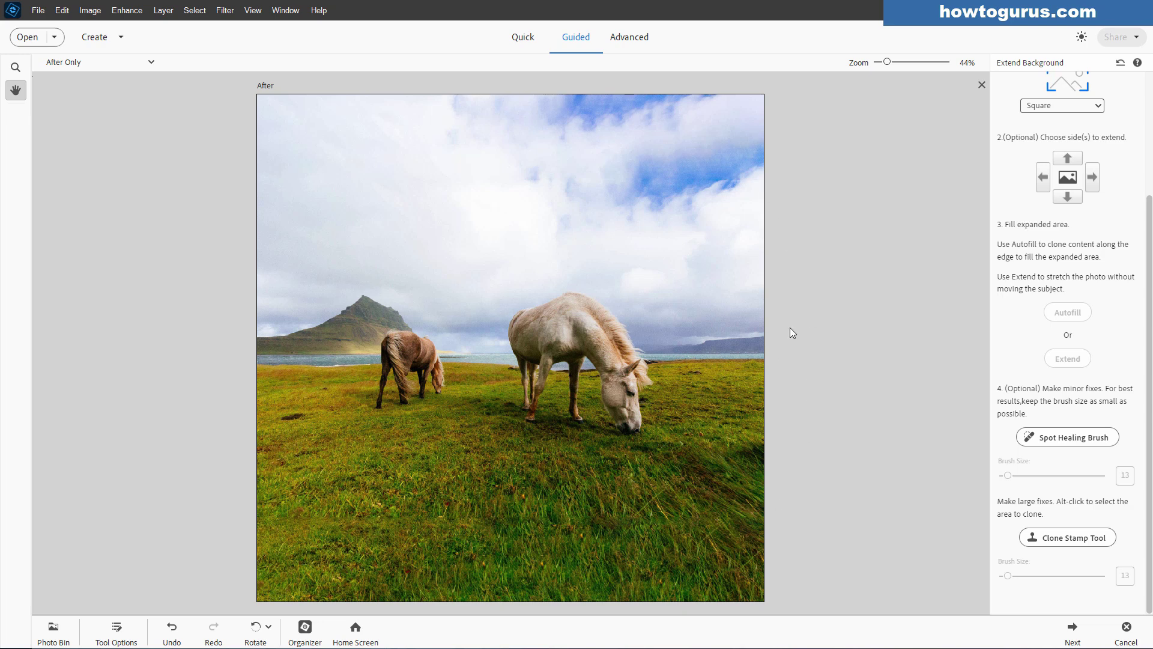
click(1121, 64)
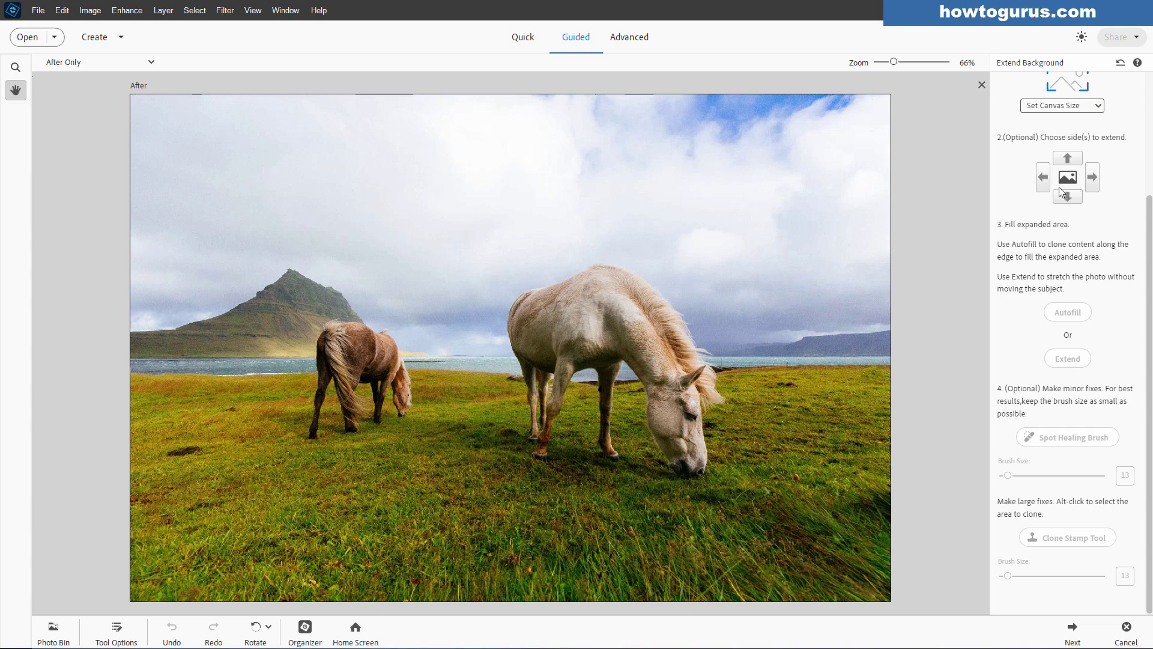
Try stretching the horses photo to a Square canvas with Extend, protecting both horses, the mountain and the distant hills with an enlarged brush.
click(1054, 108)
click(1048, 120)
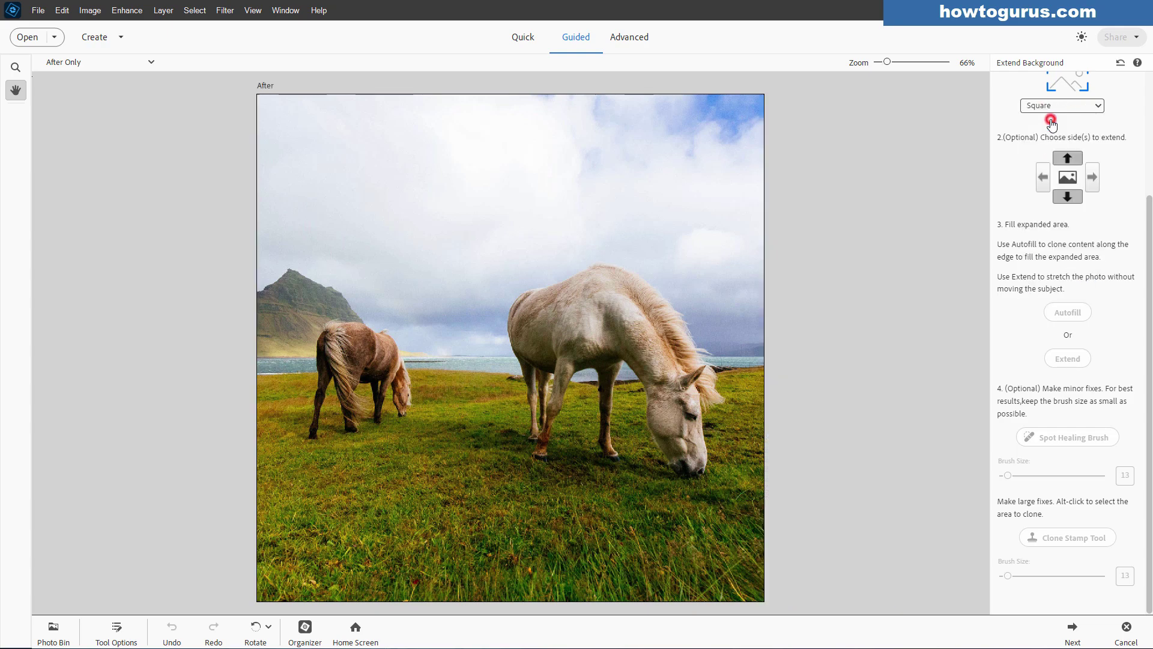
click(1078, 359)
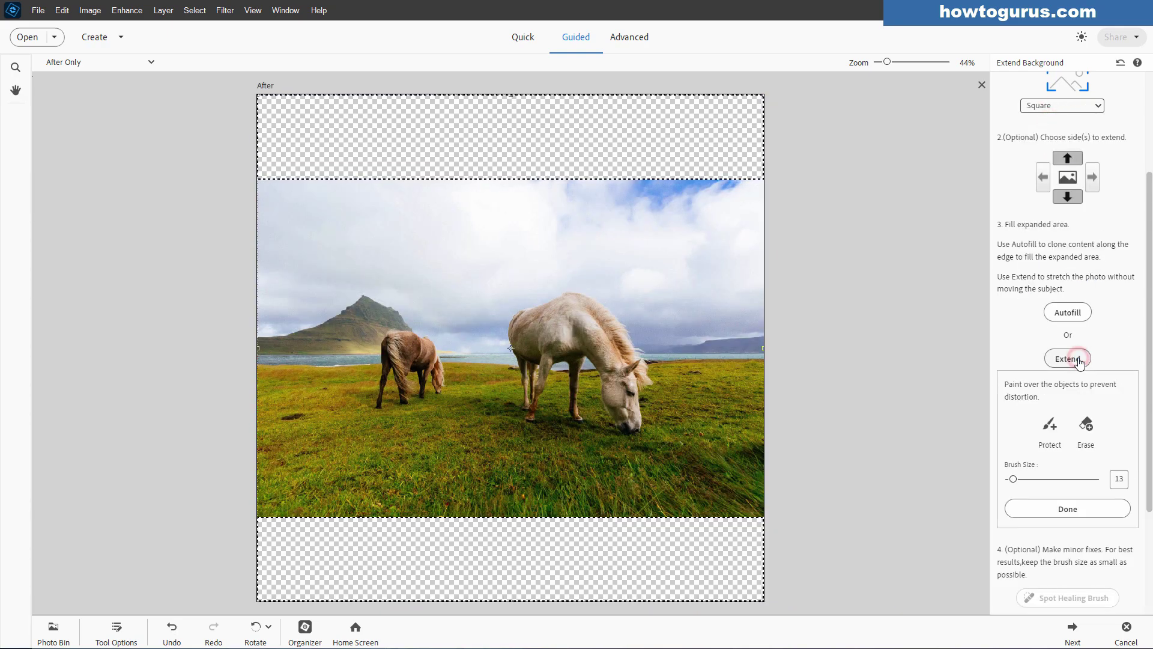
click(1048, 434)
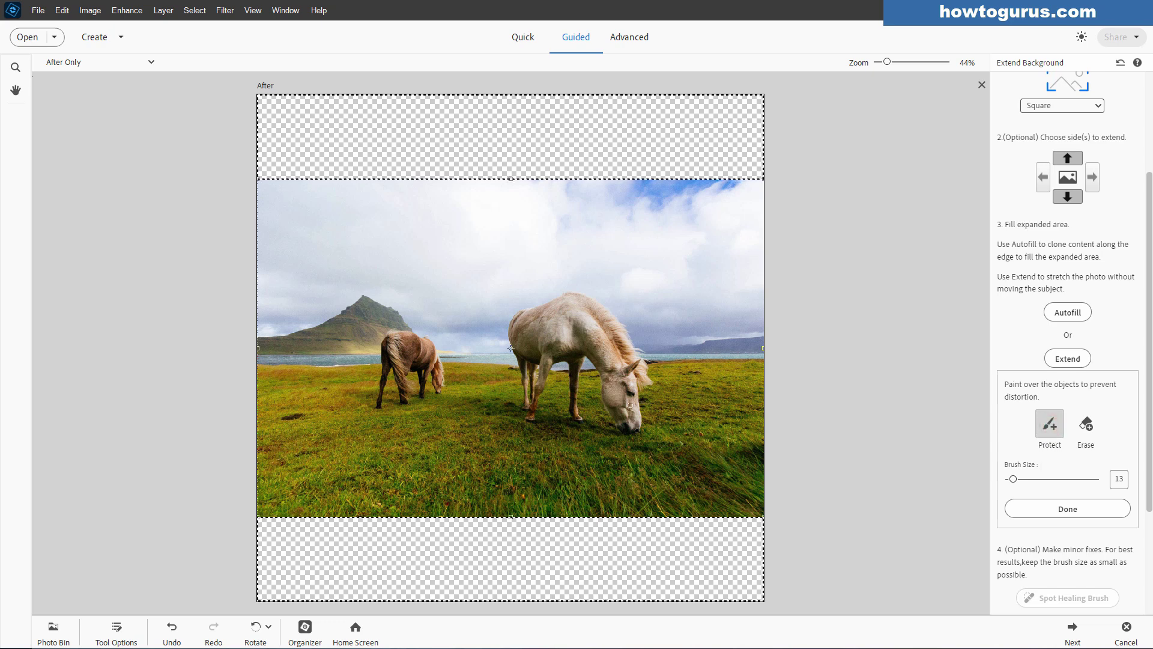
key(bracketright)
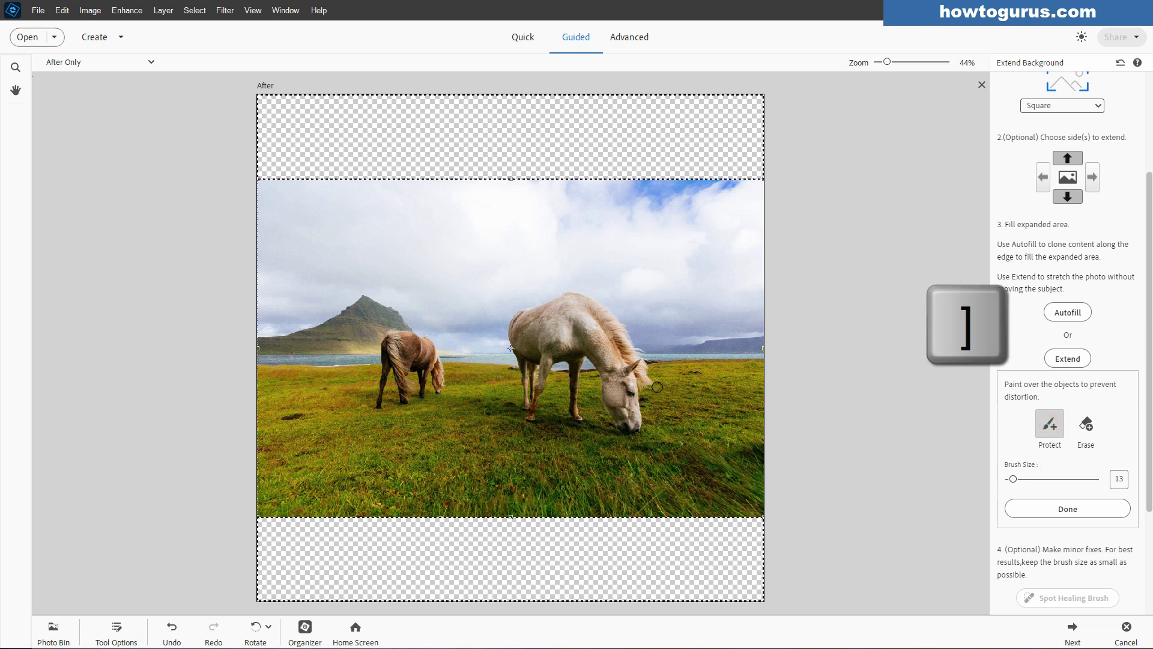
key(bracketright)
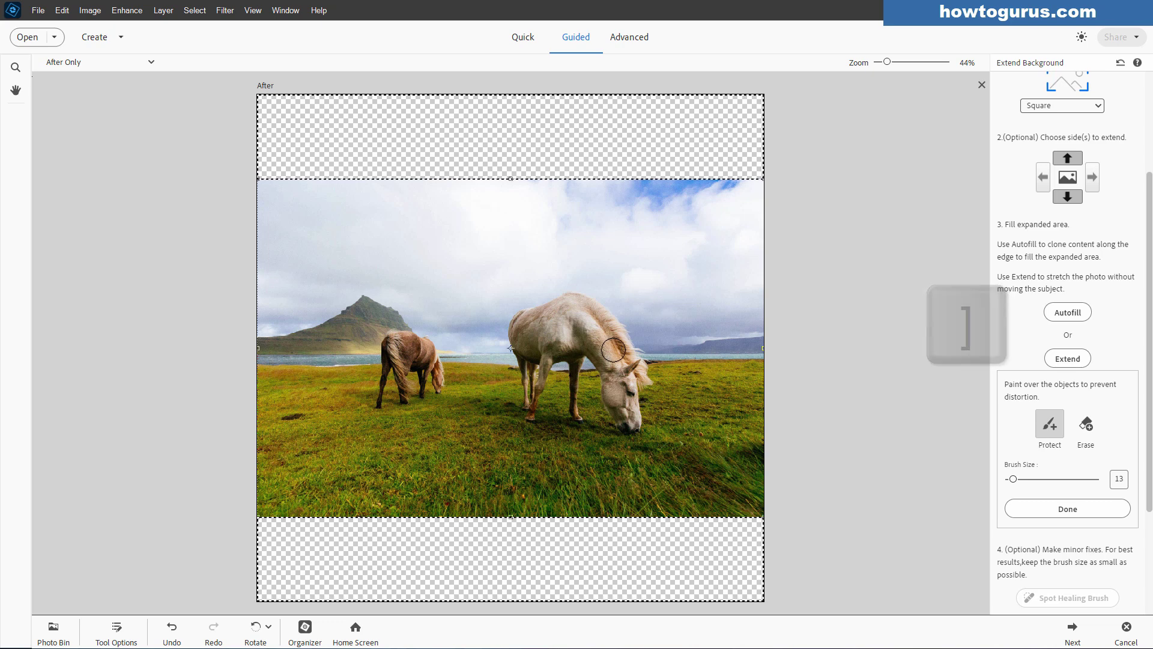
mouse_move(626, 347)
mouse_down()
mouse_move(586, 306)
mouse_move(624, 340)
mouse_move(570, 299)
mouse_move(517, 326)
mouse_move(517, 362)
mouse_move(597, 359)
mouse_move(530, 346)
mouse_move(579, 331)
mouse_move(560, 354)
mouse_move(565, 333)
mouse_move(543, 334)
mouse_move(592, 333)
mouse_move(619, 377)
mouse_move(627, 364)
mouse_move(643, 369)
mouse_move(633, 424)
mouse_move(588, 353)
mouse_move(580, 419)
mouse_move(533, 418)
mouse_move(553, 367)
mouse_move(547, 344)
mouse_move(530, 416)
mouse_move(528, 373)
mouse_move(549, 410)
mouse_move(578, 377)
mouse_move(570, 402)
mouse_move(374, 413)
mouse_move(414, 383)
mouse_move(386, 358)
mouse_move(384, 376)
mouse_move(399, 340)
mouse_move(438, 370)
mouse_move(436, 386)
mouse_move(421, 386)
mouse_move(407, 361)
mouse_move(418, 382)
mouse_move(428, 349)
mouse_move(366, 303)
mouse_move(257, 351)
mouse_move(272, 337)
mouse_move(410, 339)
mouse_move(260, 372)
mouse_move(756, 344)
mouse_move(610, 361)
mouse_move(751, 370)
mouse_move(676, 367)
mouse_move(644, 390)
mouse_up()
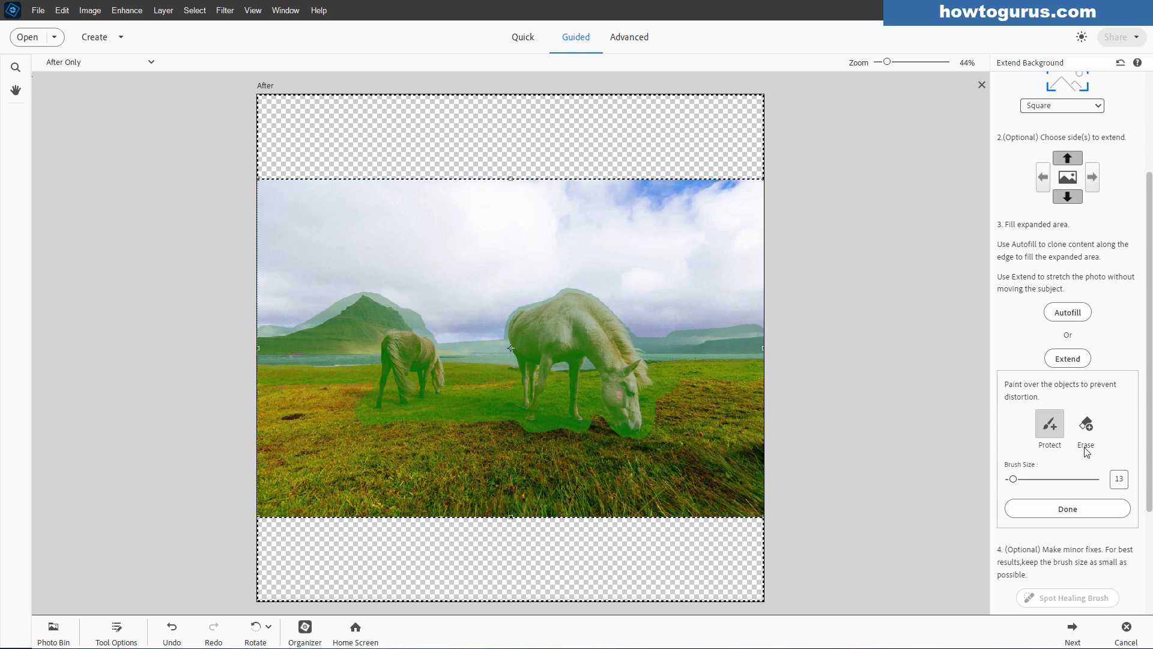
click(1078, 512)
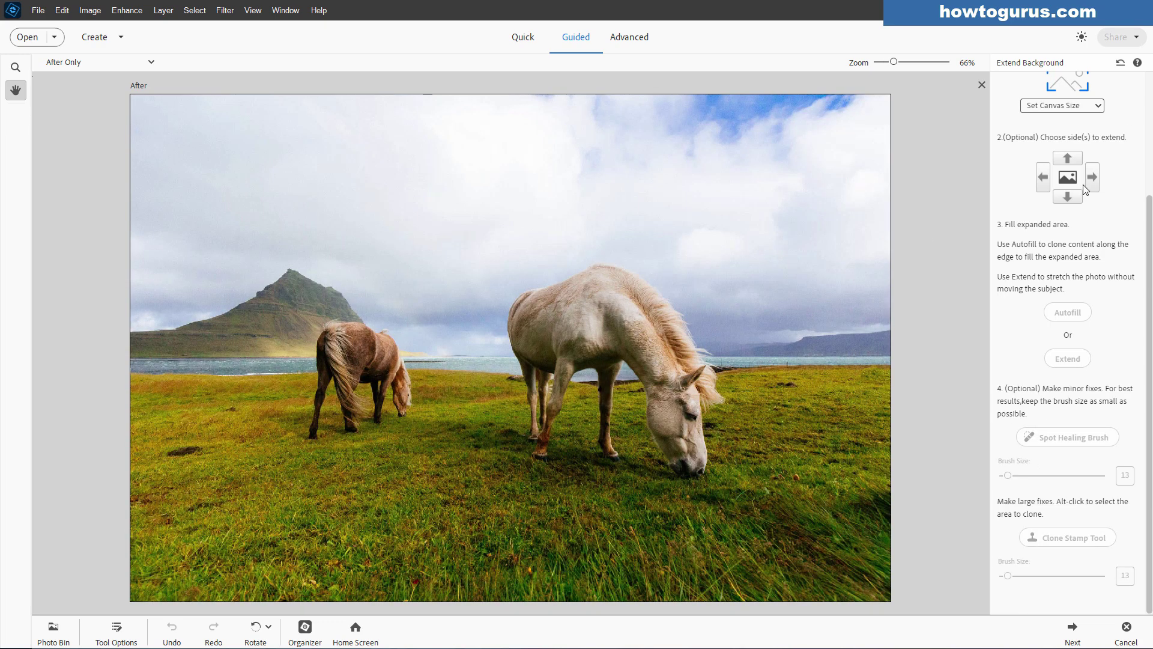
Try the Square canvas with Autofill once more on the horses photo, and cancel the guided edit back to Advanced mode.
click(1052, 106)
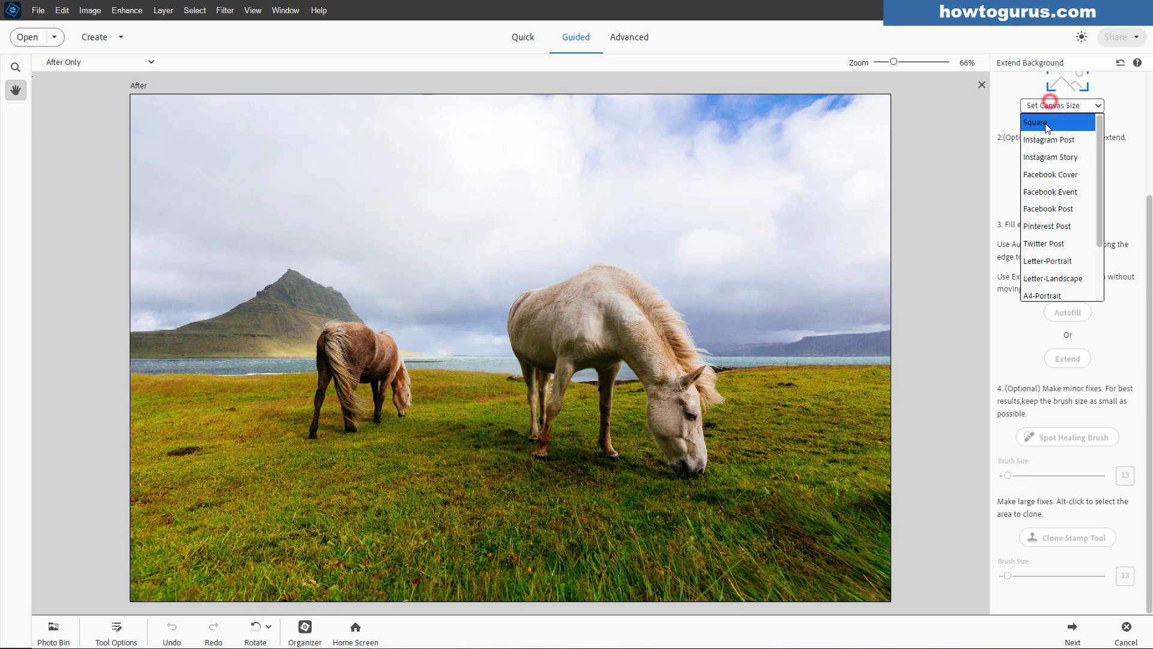
click(1045, 119)
click(1069, 312)
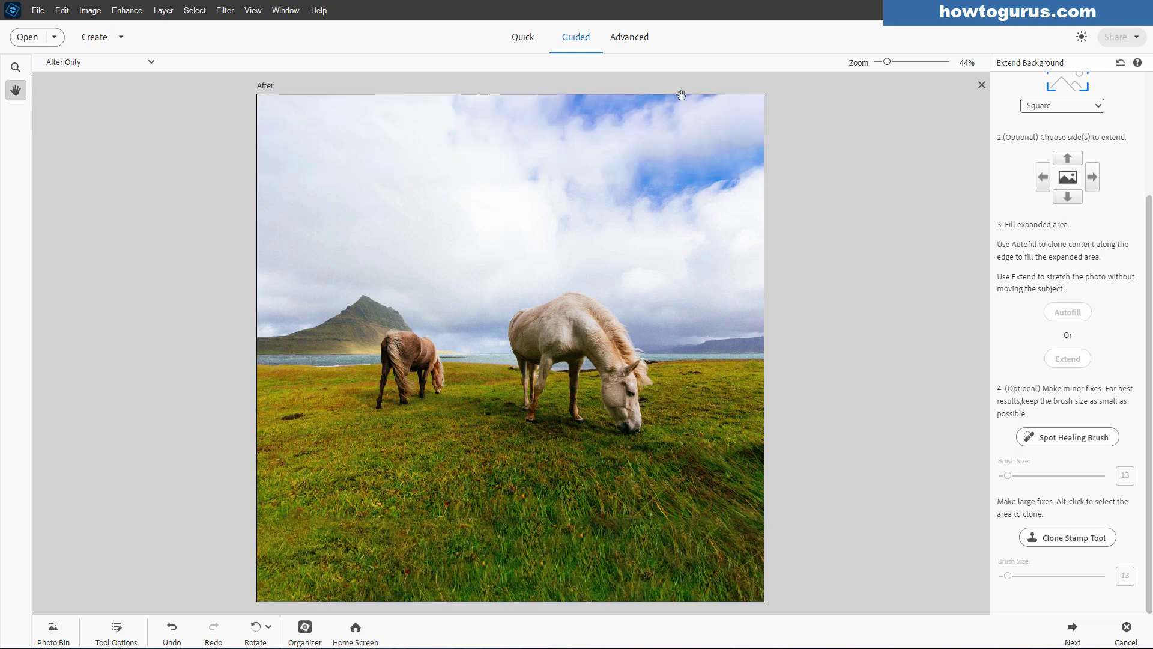
click(1125, 628)
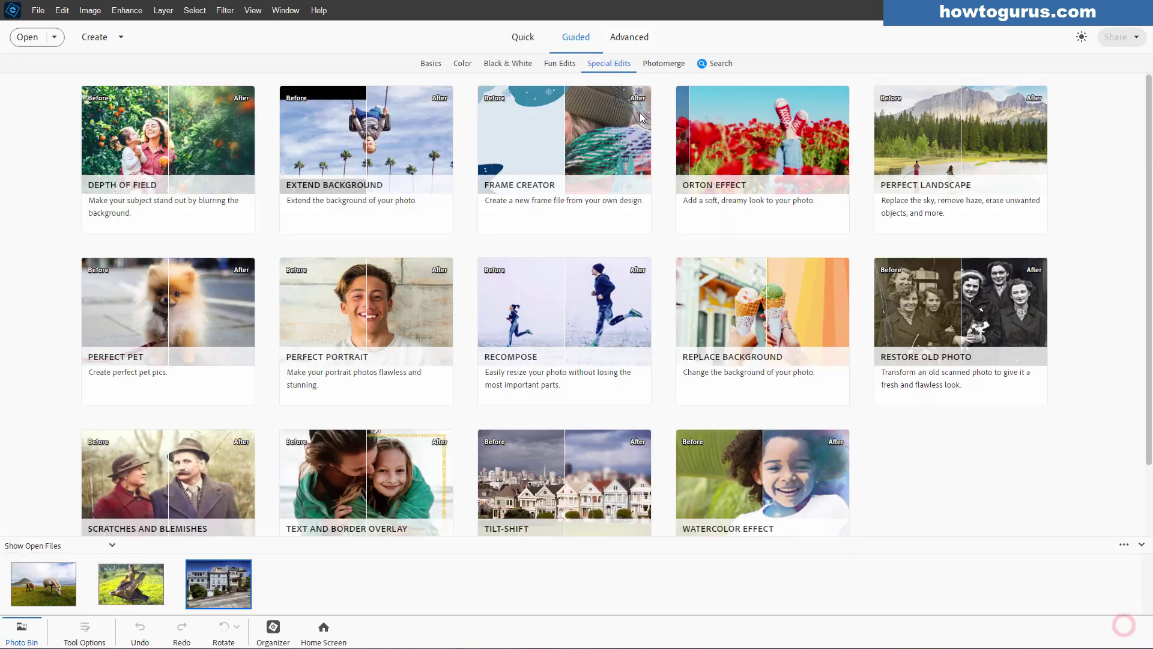
click(627, 41)
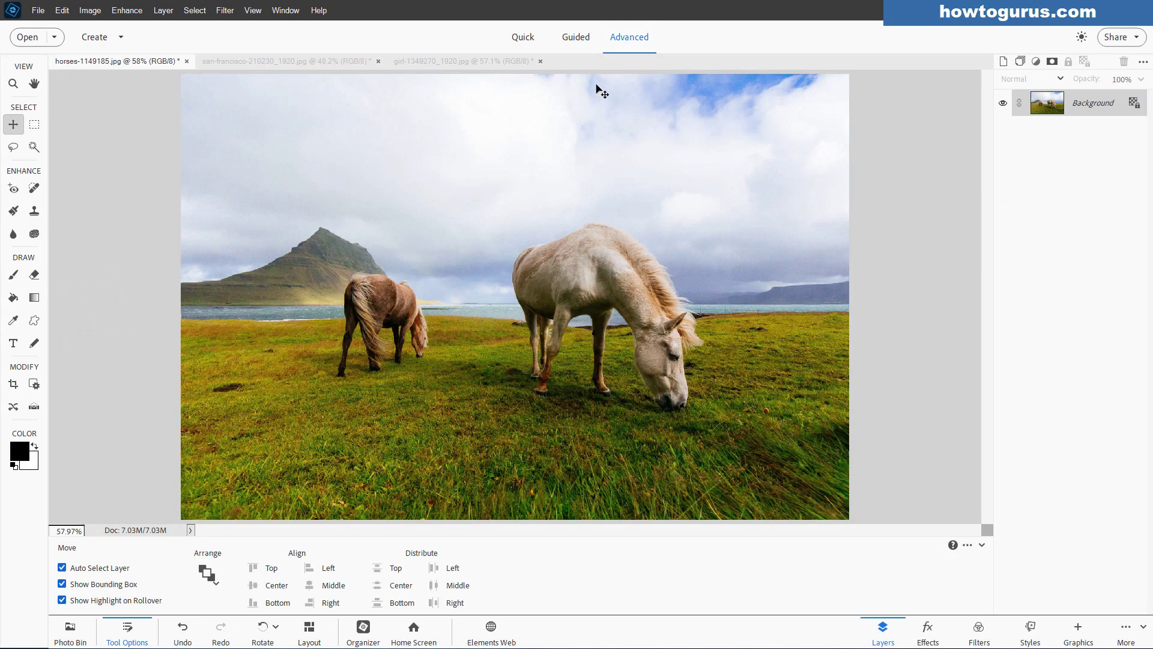
Duplicate the Background layer of the San Francisco photo and hide the original layer.
click(314, 60)
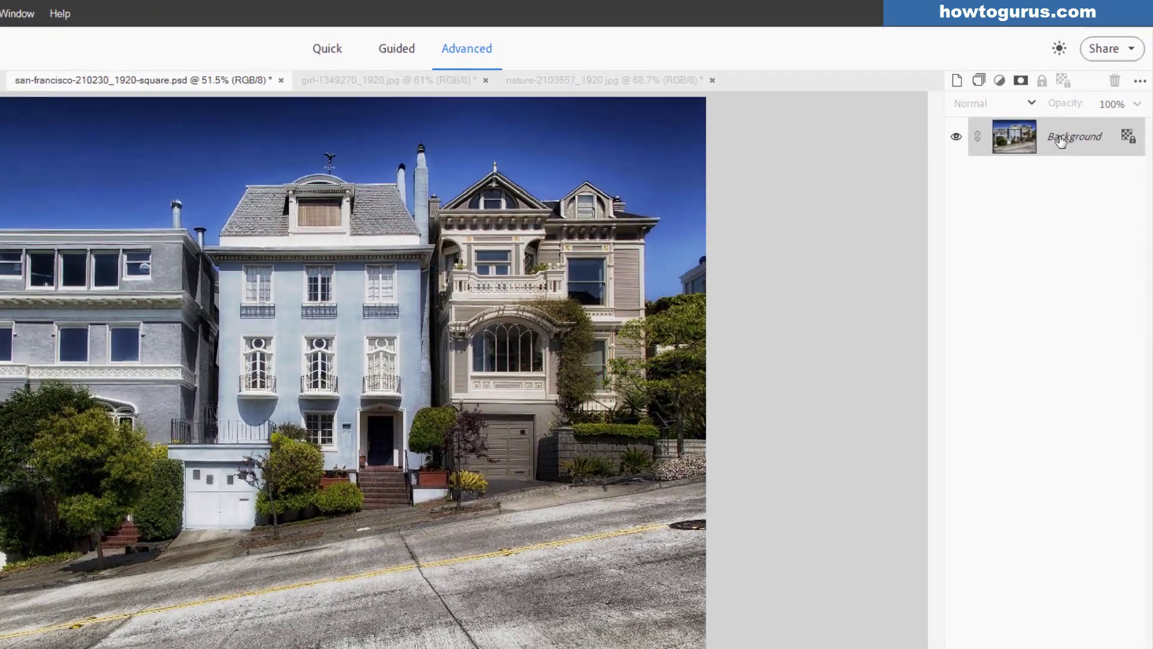
right_click(1079, 107)
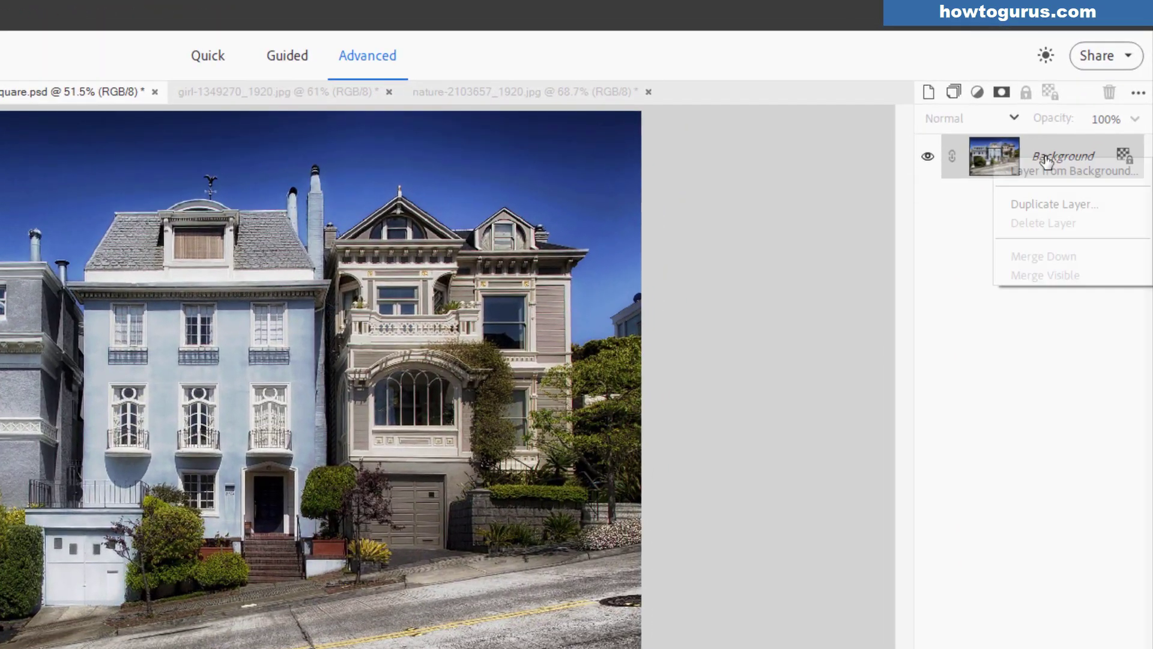
click(1054, 203)
click(457, 286)
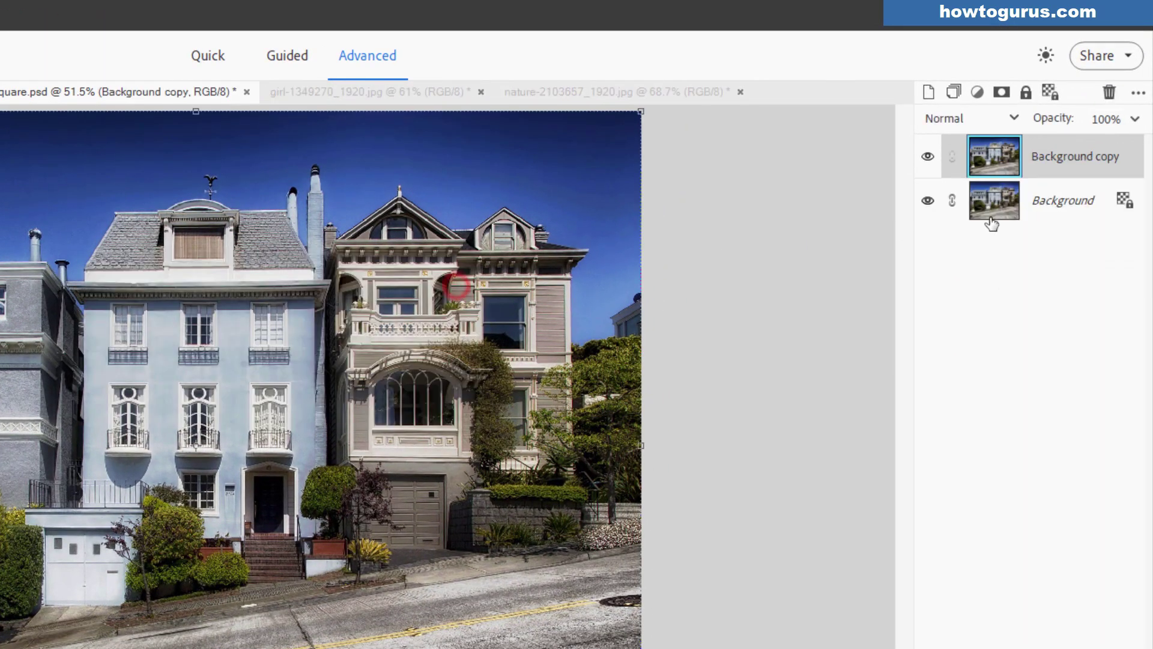
click(928, 200)
Place the image nature-2103657_1920.jpg directly above the hidden Background layer of the San Francisco photo.
click(1051, 196)
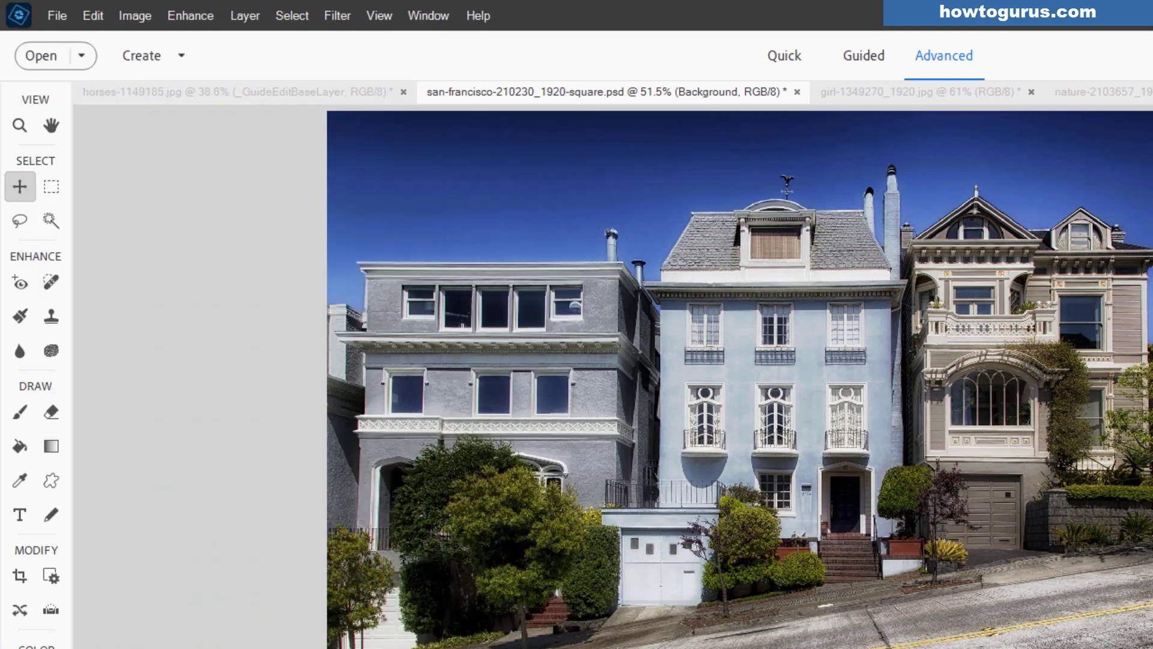
click(57, 18)
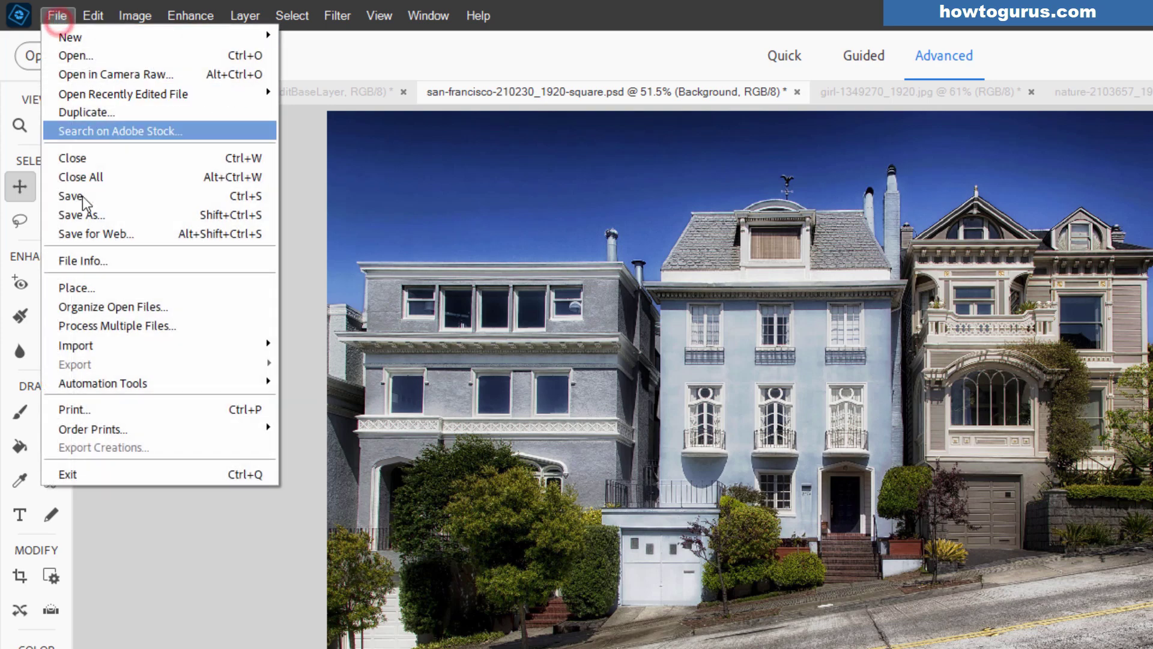
click(91, 286)
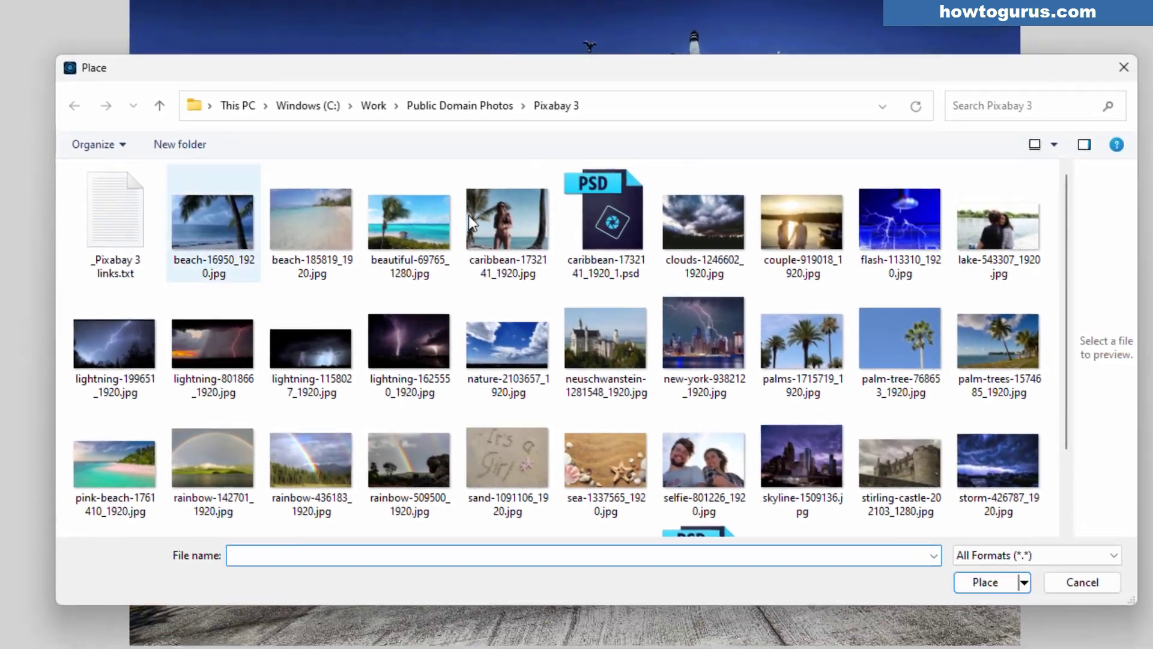
click(609, 413)
click(1095, 646)
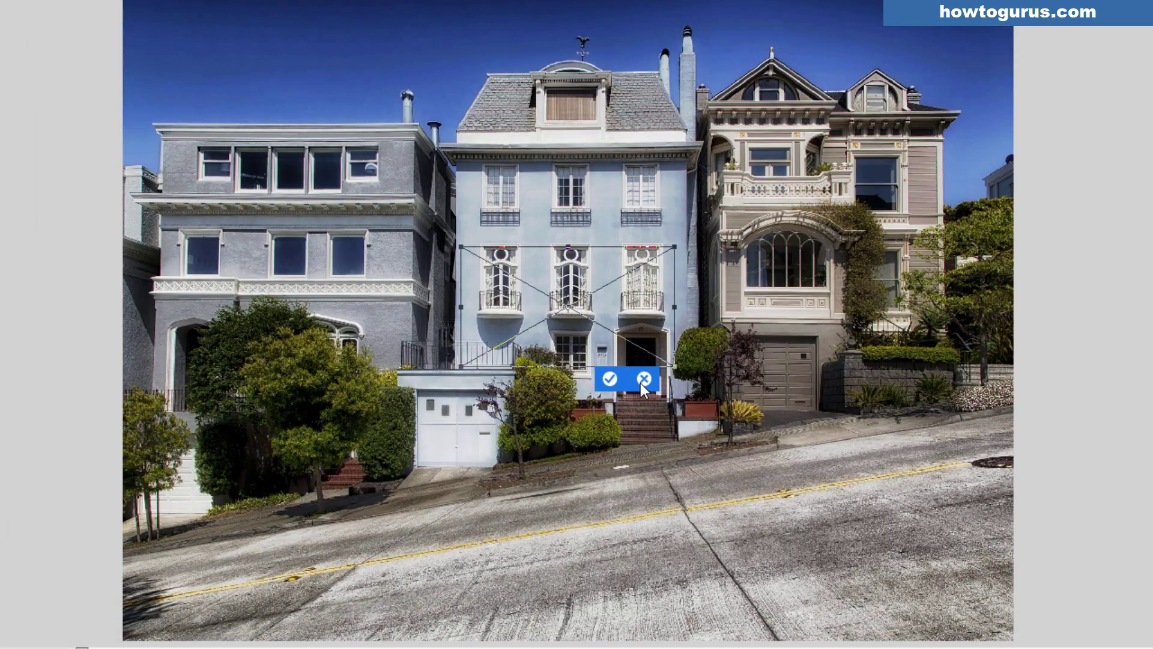
Enlarge the placed sky image to span the full width of the photo and commit the placement.
drag(672, 364, 1004, 628)
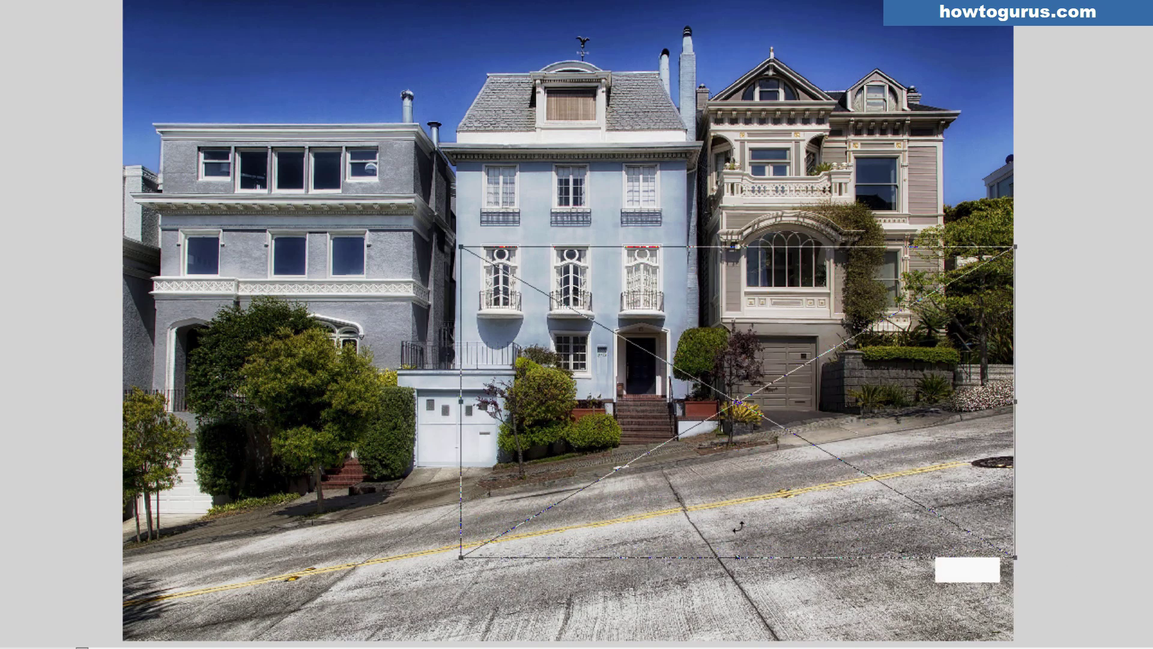
drag(459, 243, 97, 96)
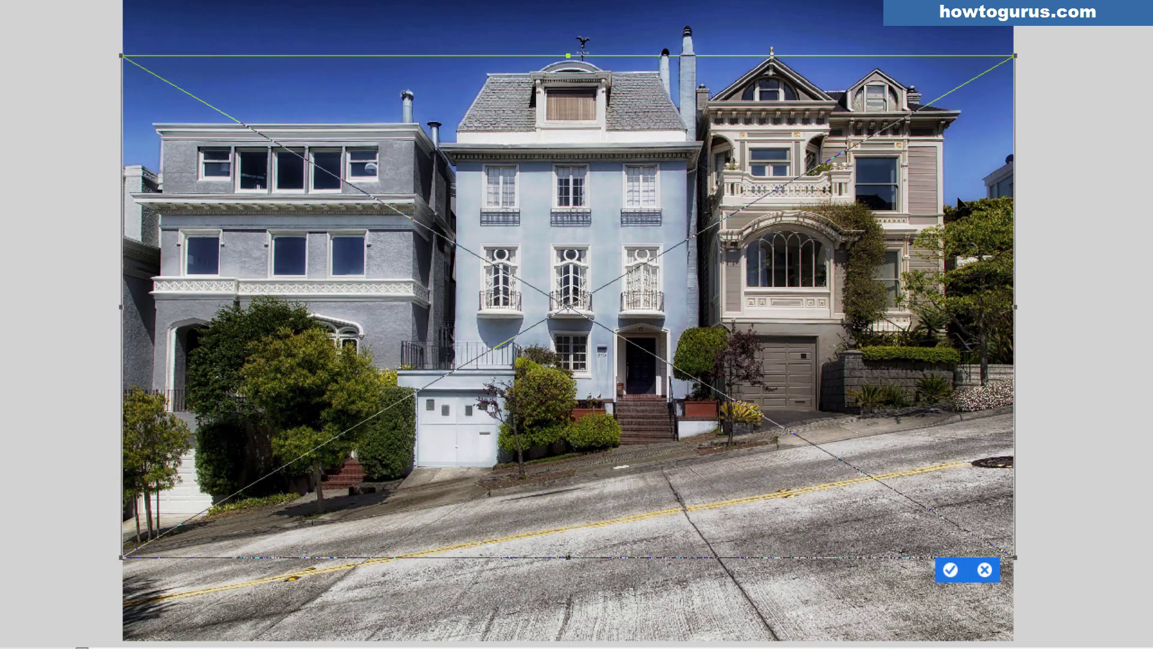
click(939, 562)
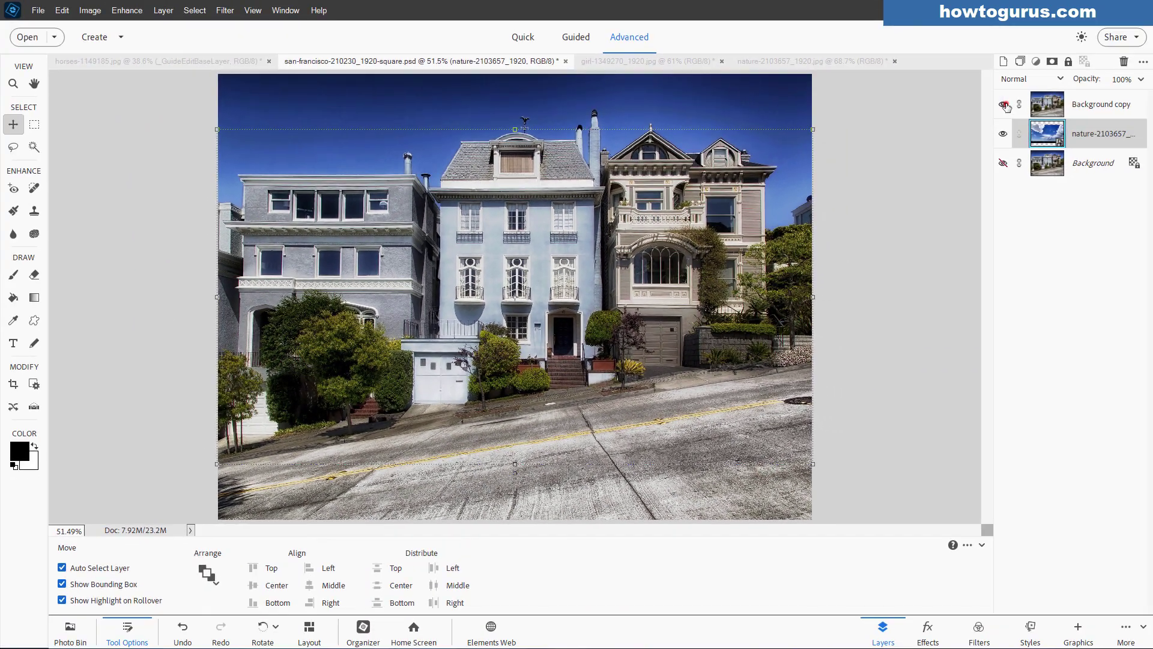
Hide the Background copy layer, move the sky image up to the photo's upper edge, and show the layer again.
click(1002, 104)
drag(589, 275, 587, 218)
click(1003, 104)
Extend the canvas upward from a bottom-center anchor by setting its height to 1920 pixels, matching the 1920-pixel width.
click(1090, 112)
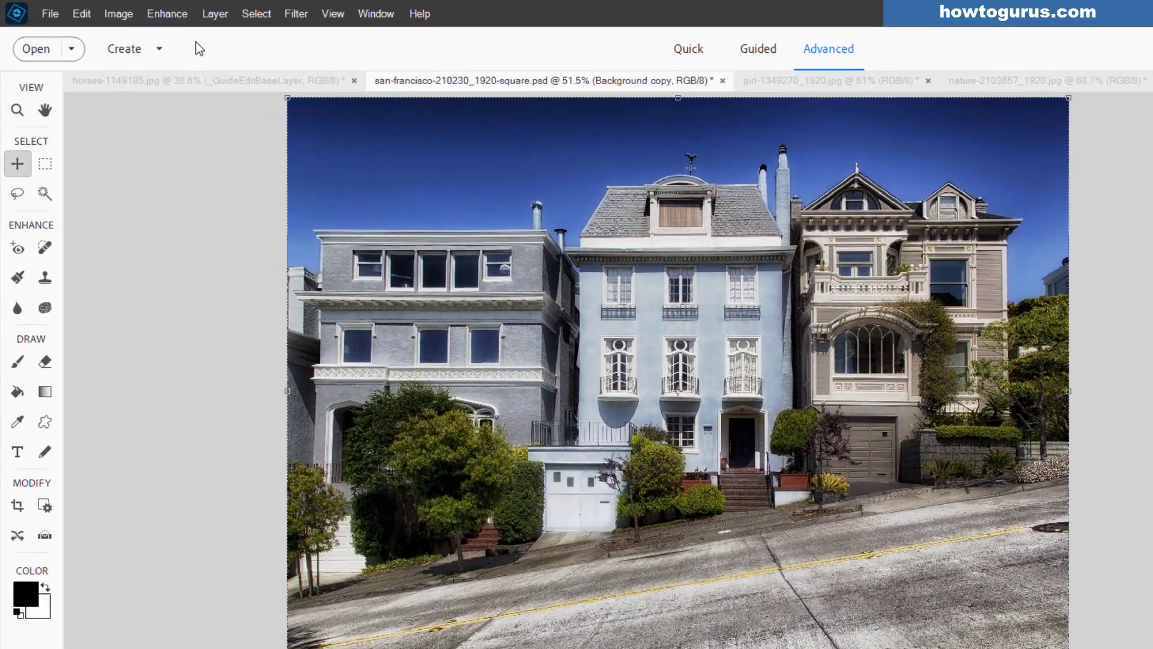
click(90, 10)
mouse_move(164, 132)
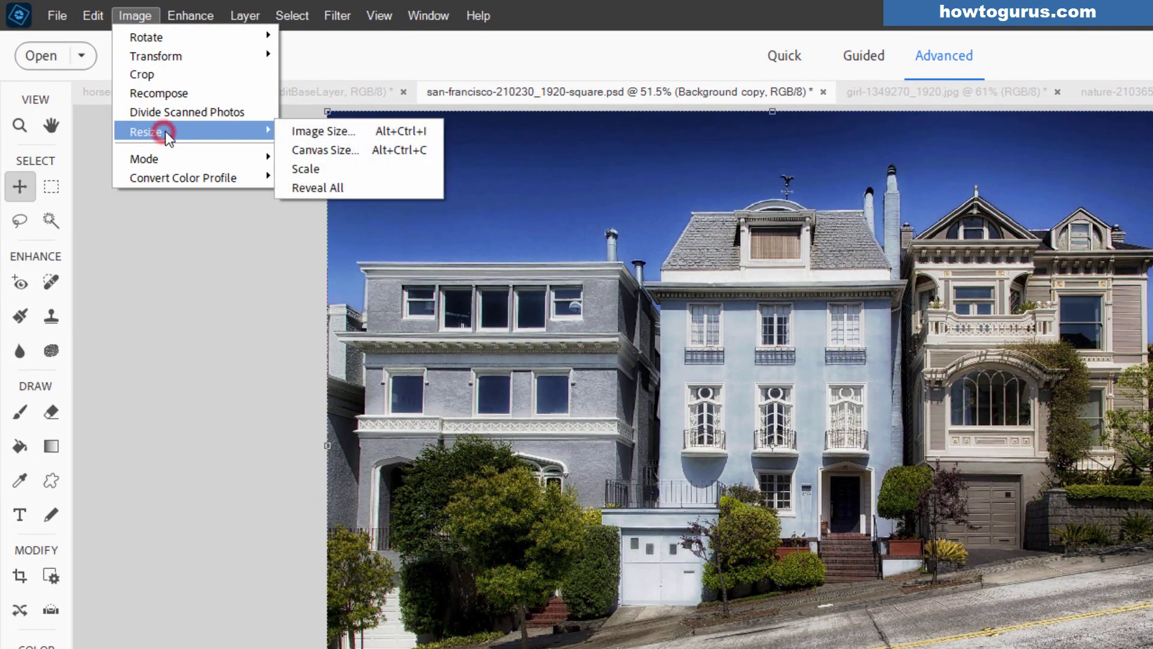
click(342, 146)
click(920, 355)
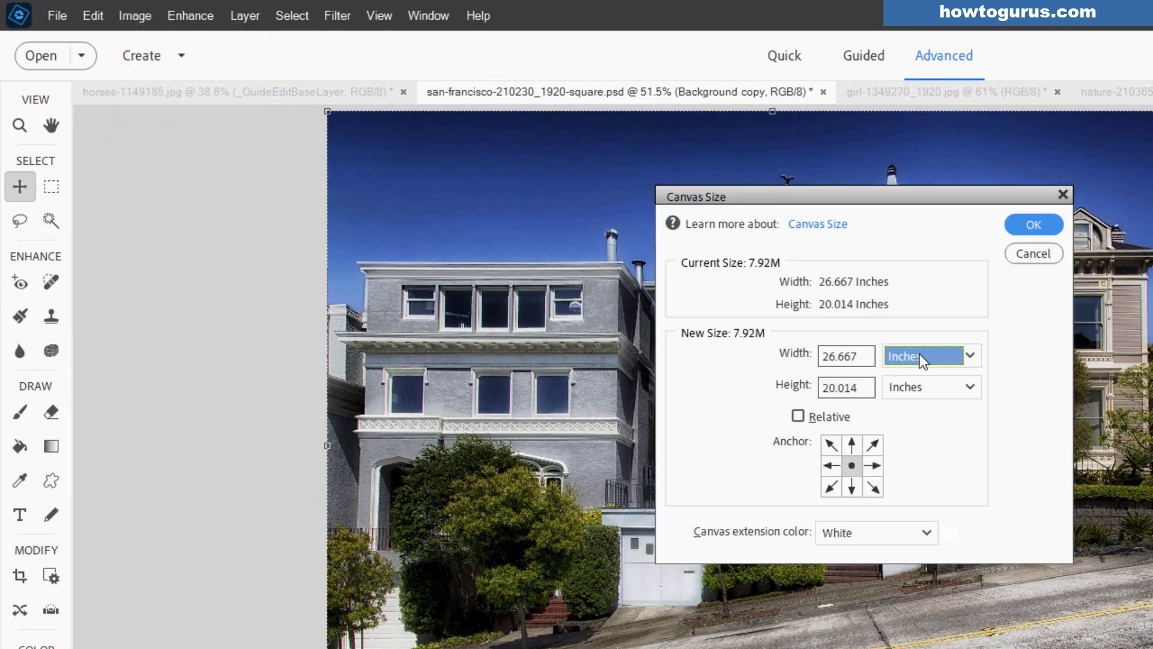
click(919, 393)
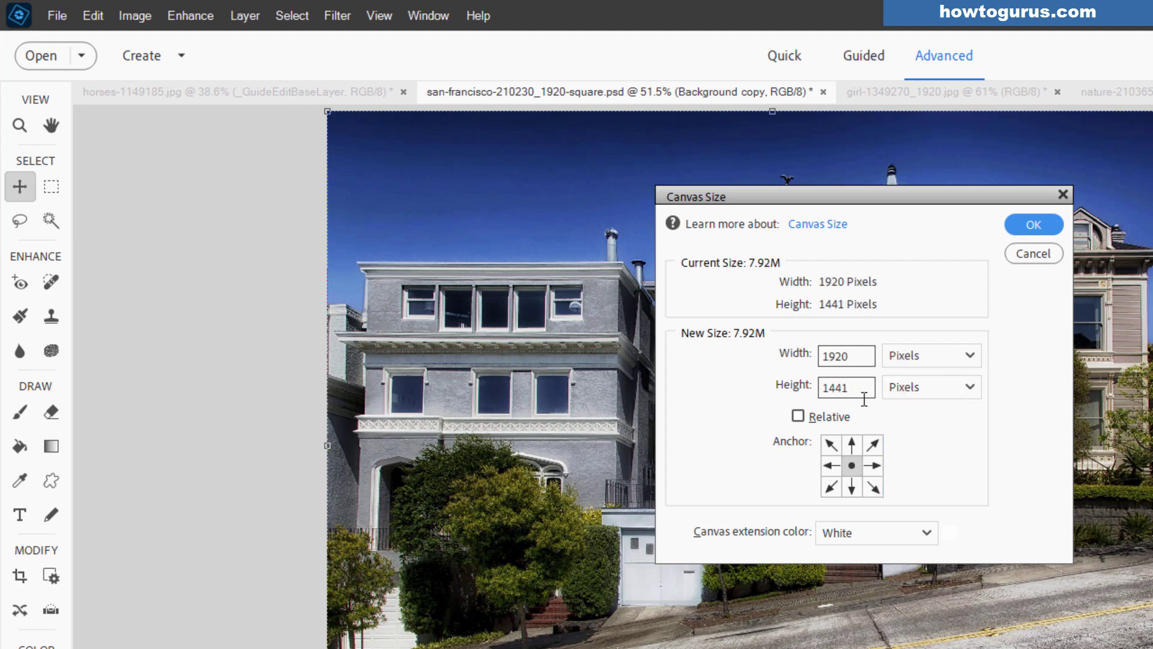
click(853, 486)
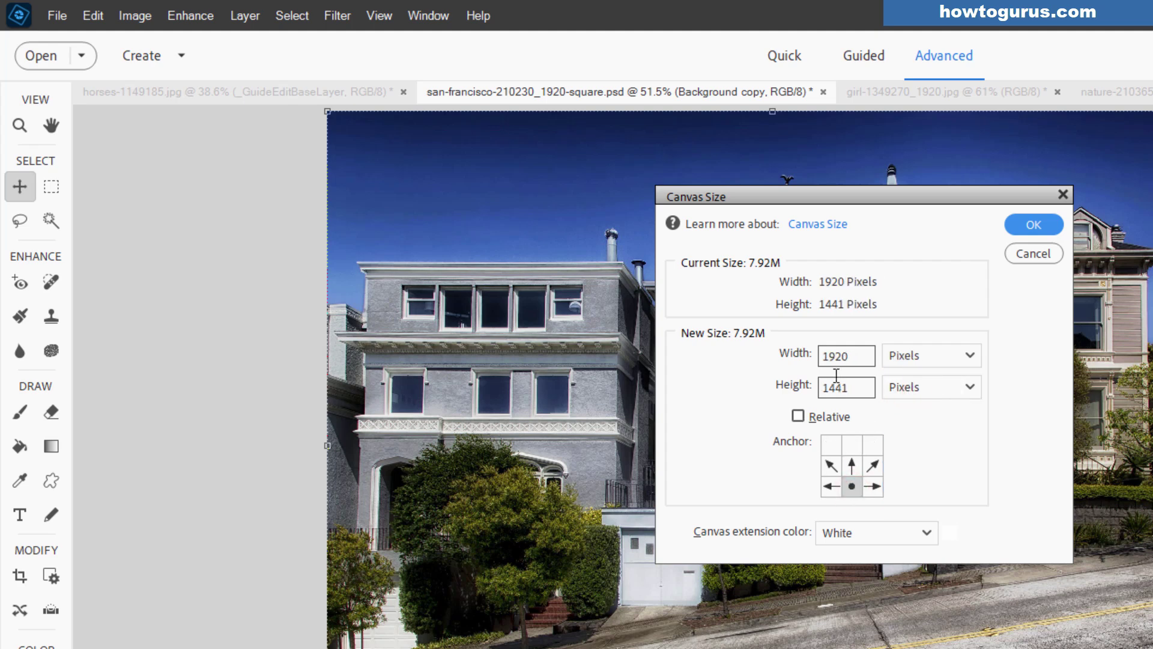
drag(856, 387, 762, 391)
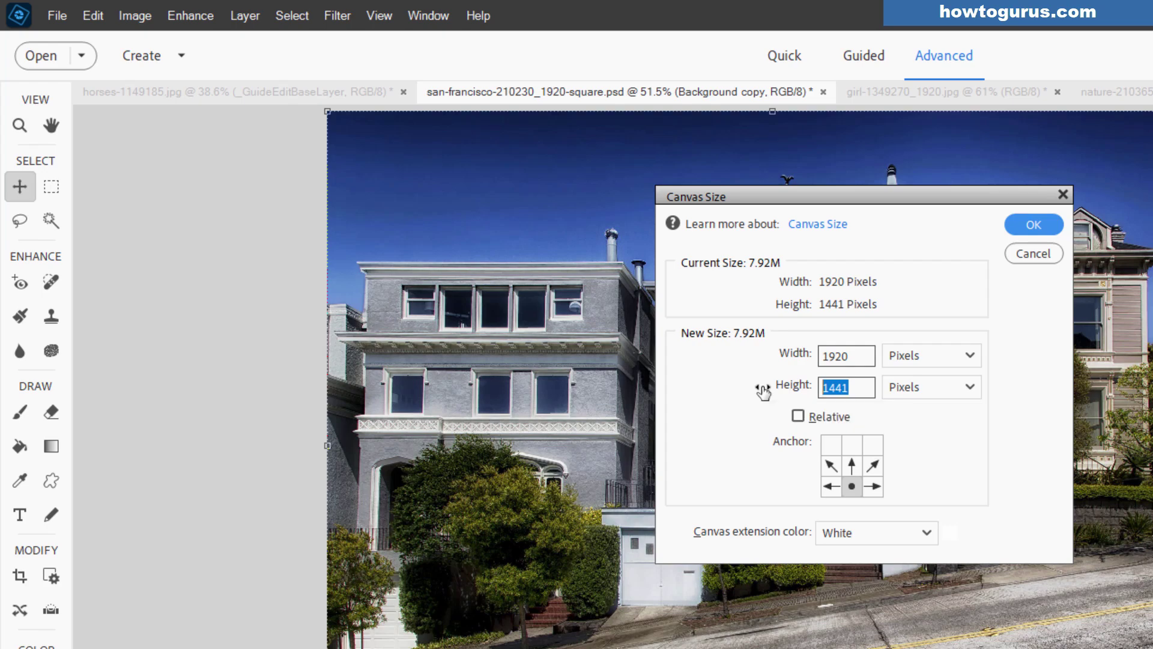
text(1920)
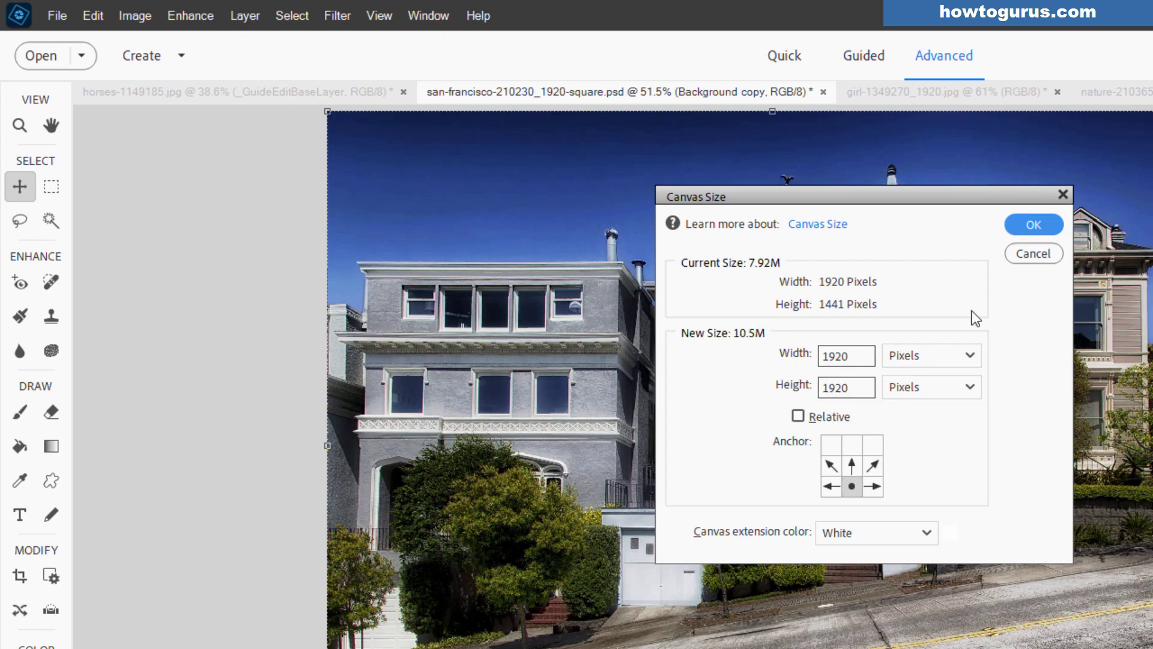
click(1018, 229)
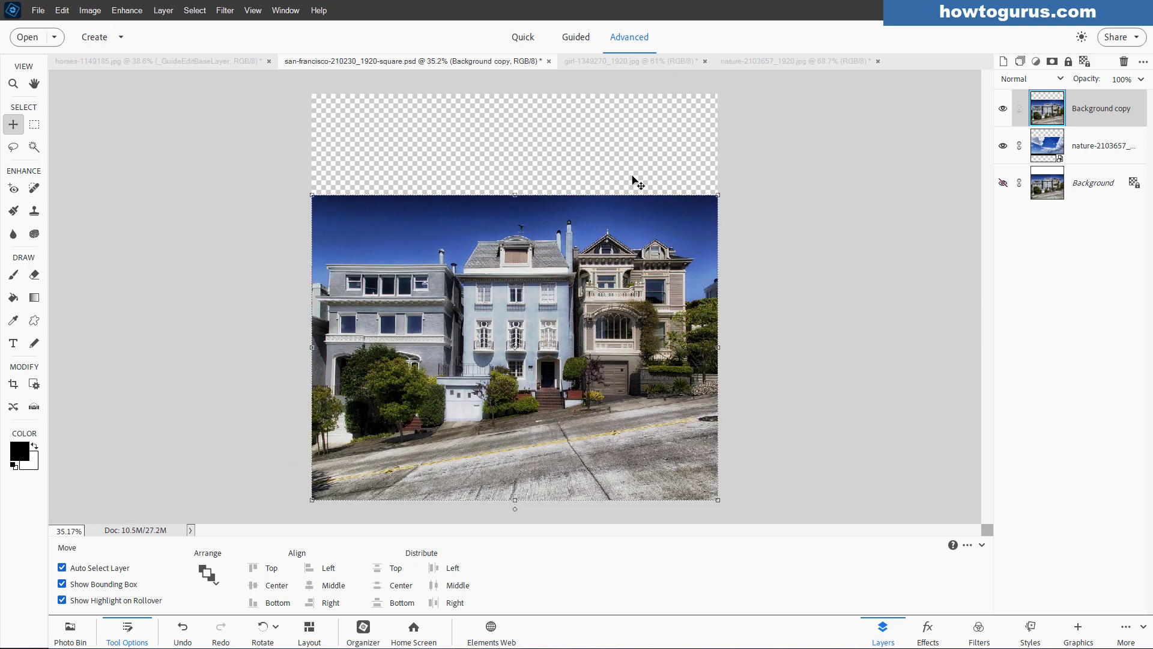
With the Background copy layer temporarily hidden, move the sky image up to the upper edge of the enlarged canvas.
click(1052, 147)
click(997, 146)
click(1003, 107)
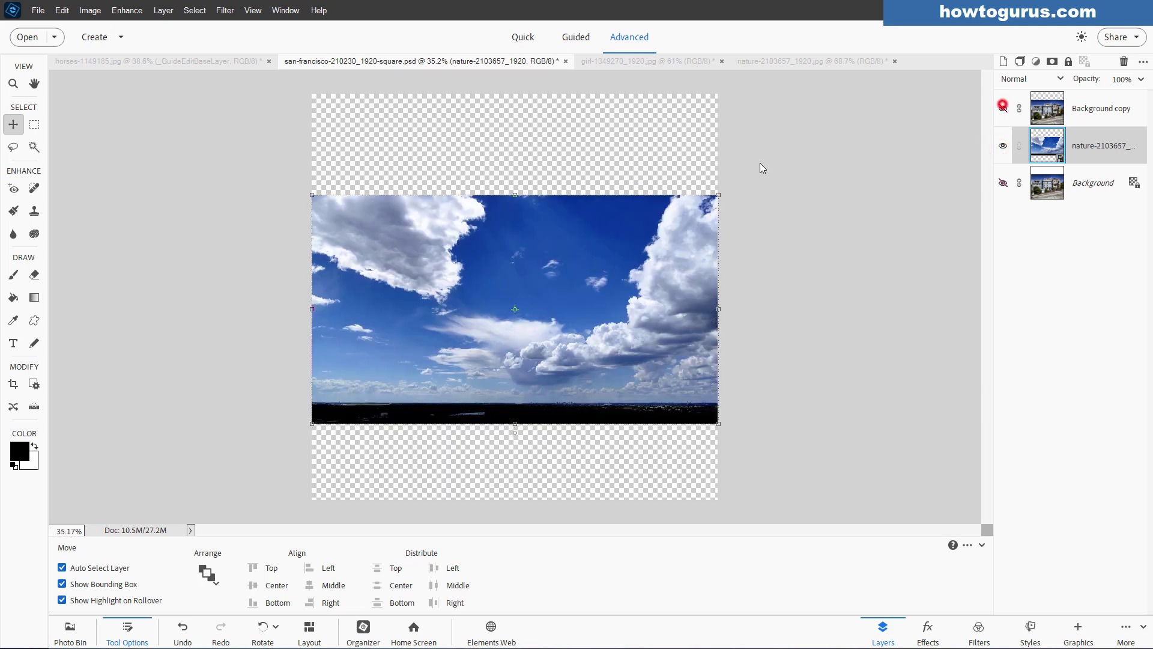
drag(603, 231, 603, 135)
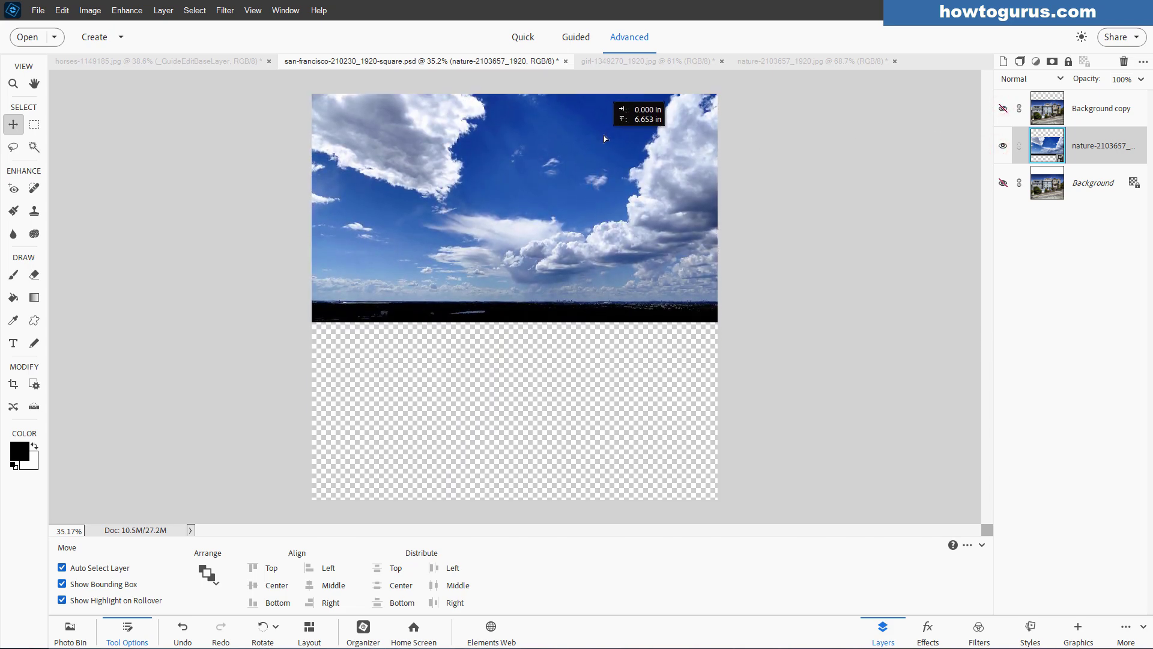
click(1003, 108)
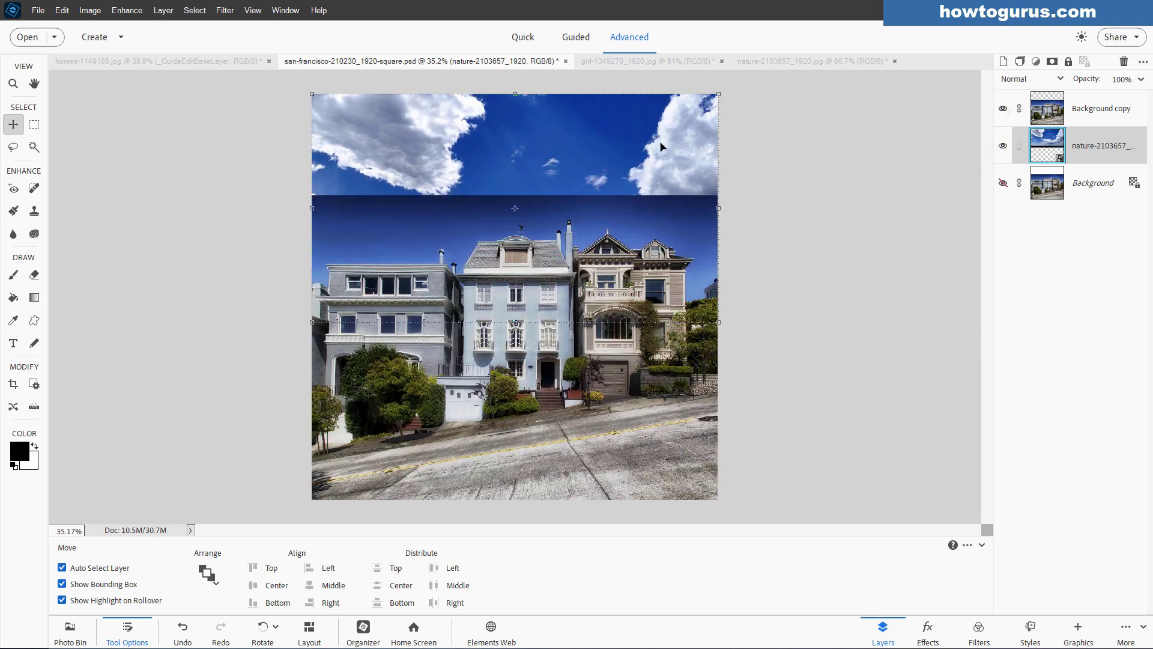
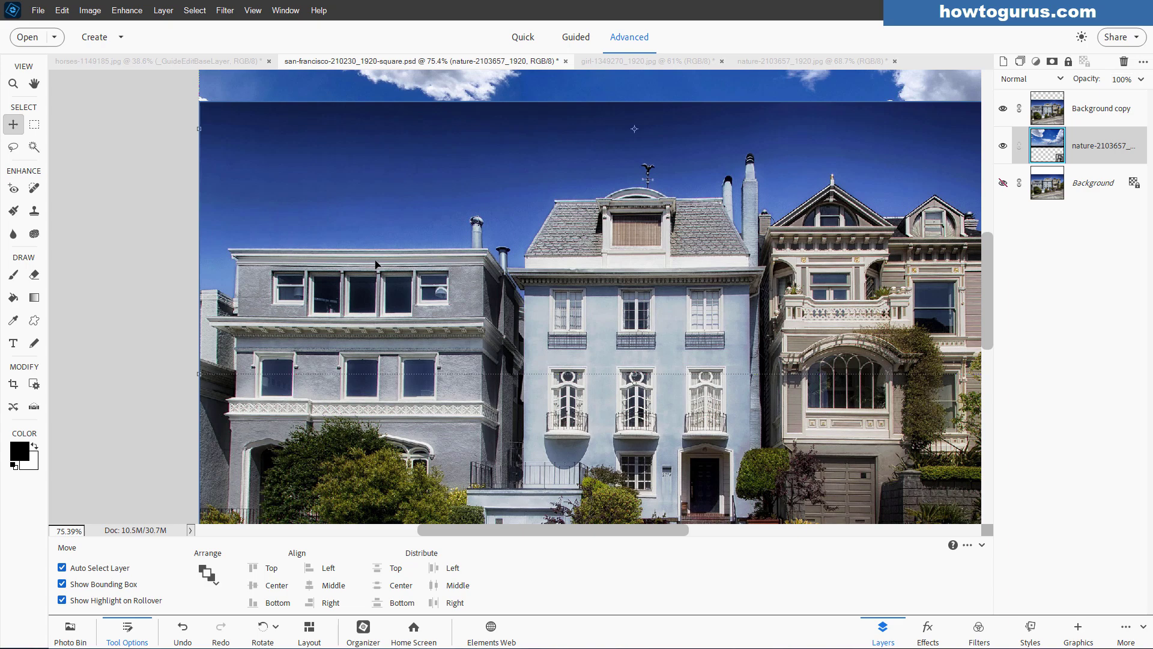
Start a Polygonal Lasso outline on the Background copy layer, tracing the roof edge of the partial building beside the gray house.
click(1075, 112)
key(e)
scroll(219, 257, up, 5)
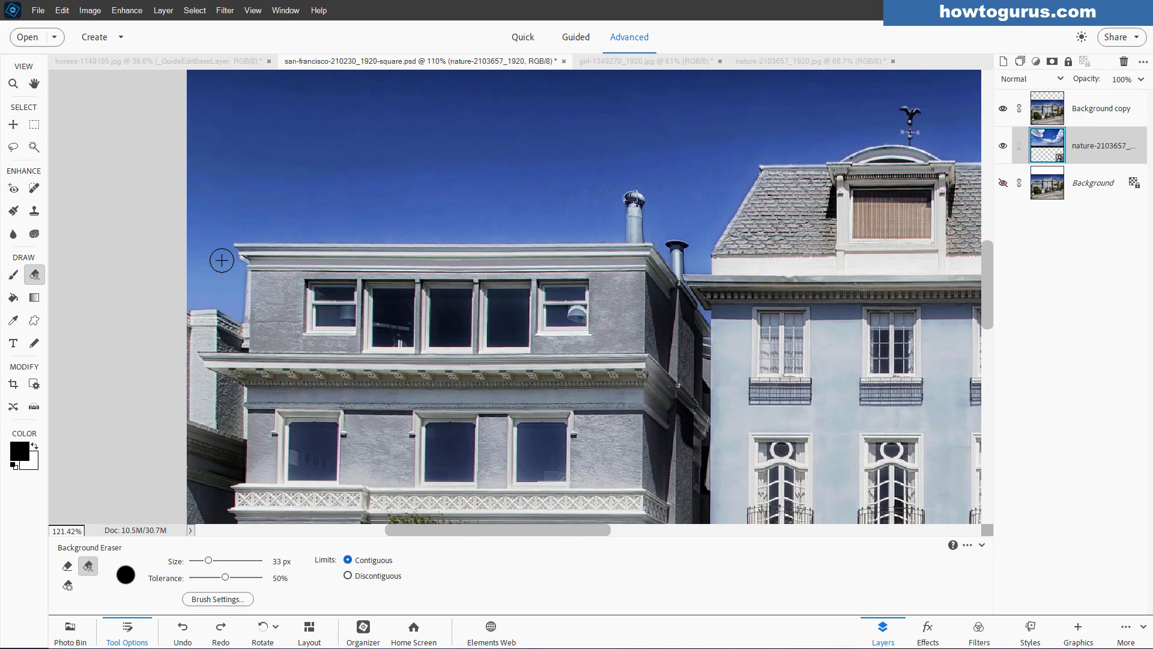
key(v)
click(14, 150)
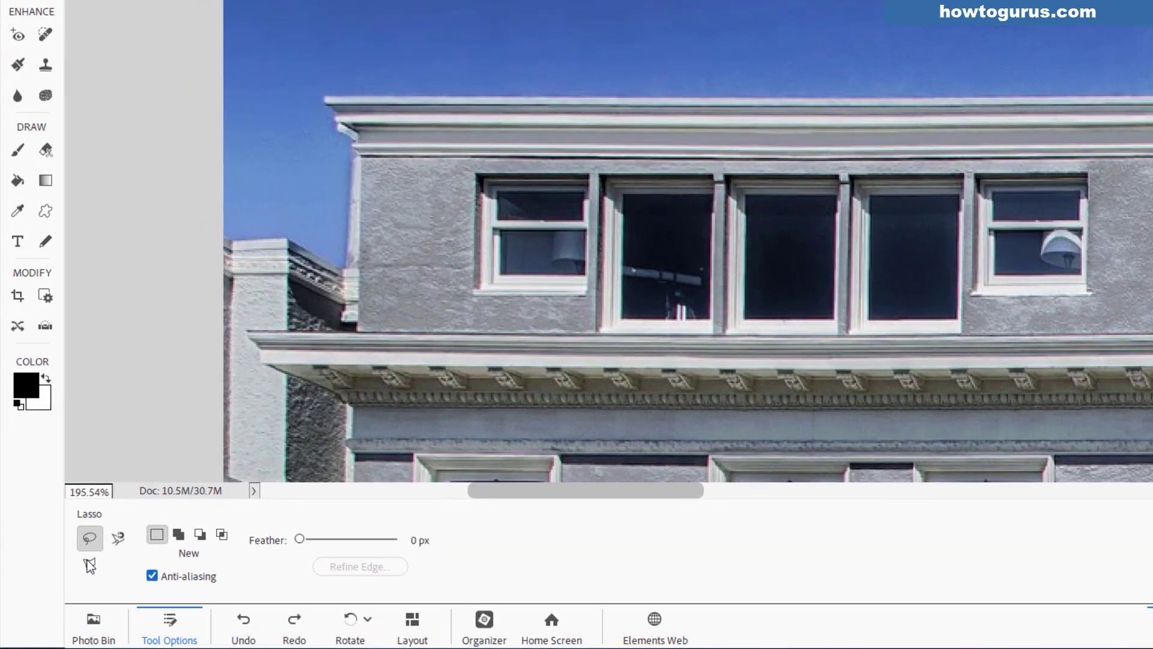
click(67, 585)
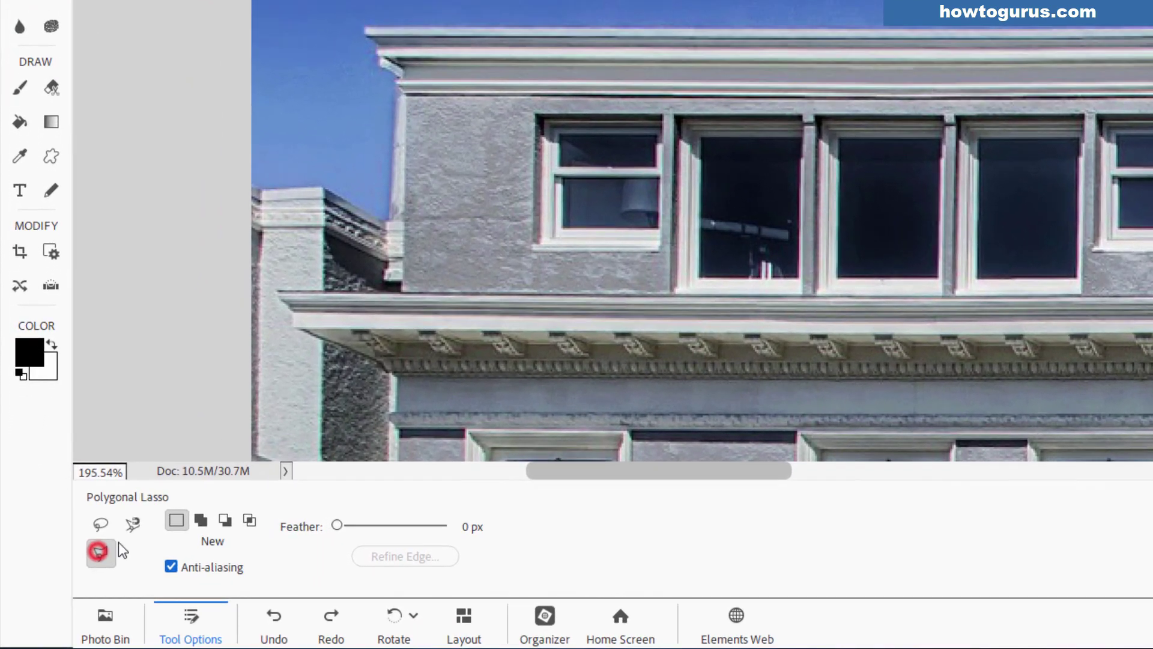
click(247, 180)
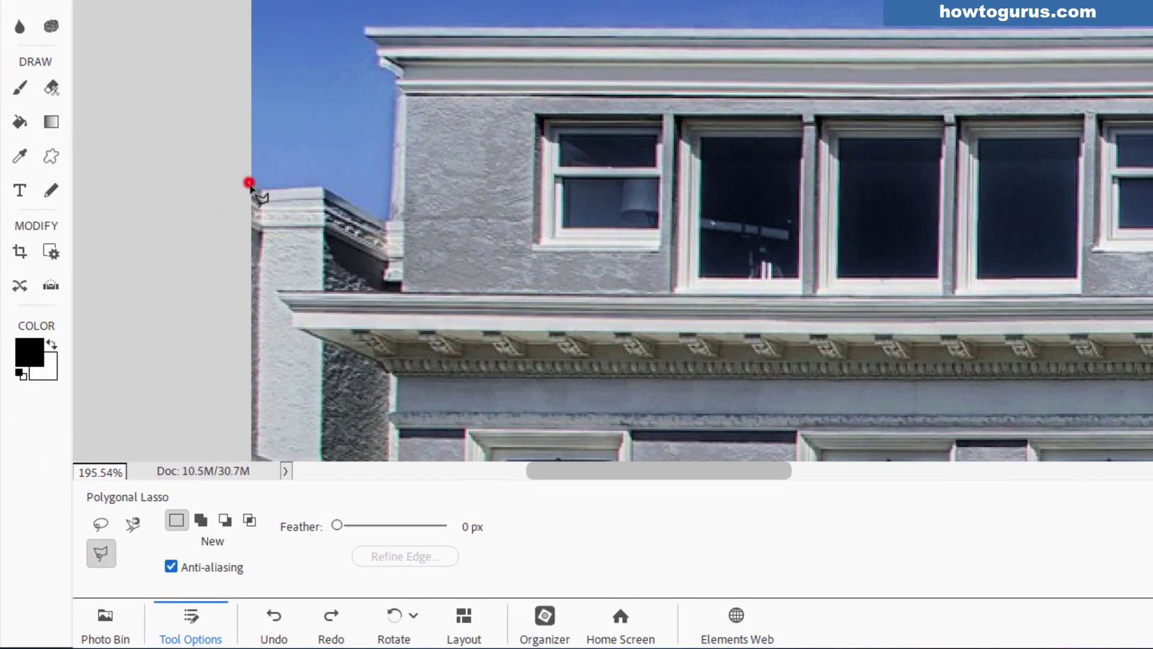
click(118, 189)
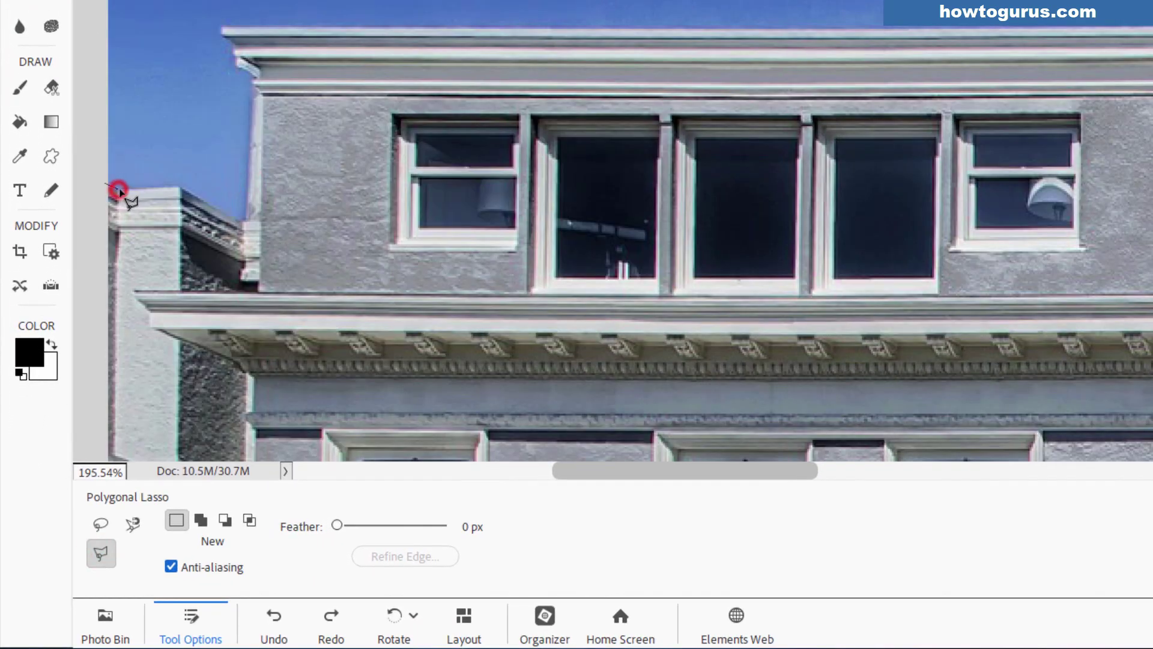
click(181, 187)
click(242, 223)
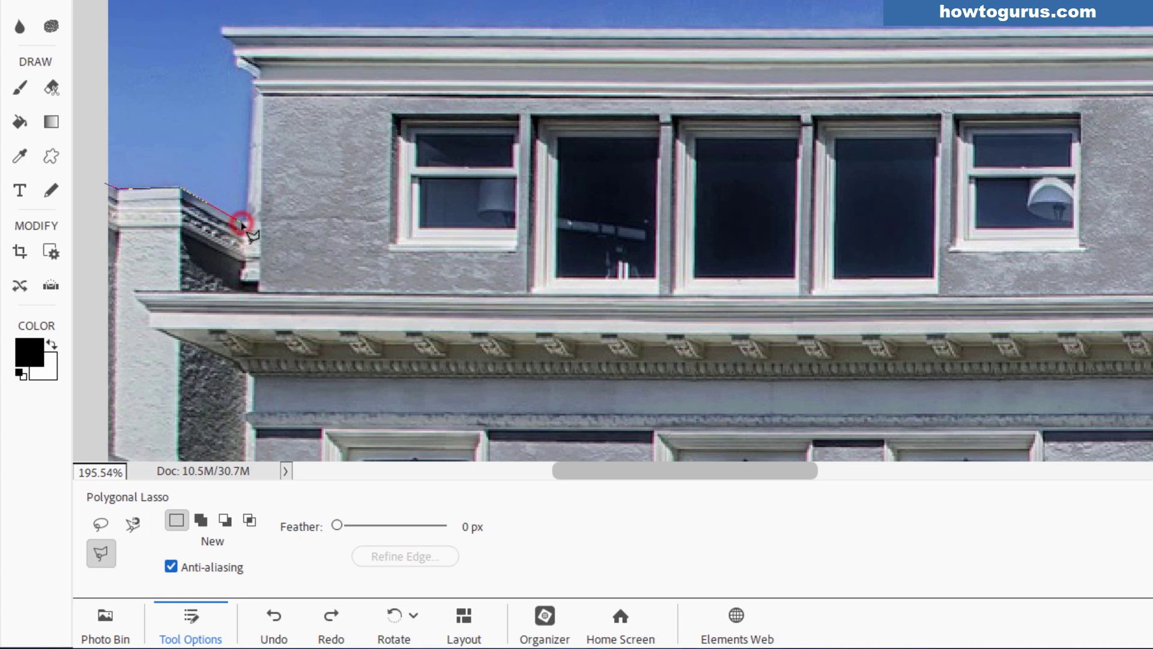
Continue the lasso outline up the gray house's outer wall, around its cornice and along the roofline to the turbine vent.
click(252, 84)
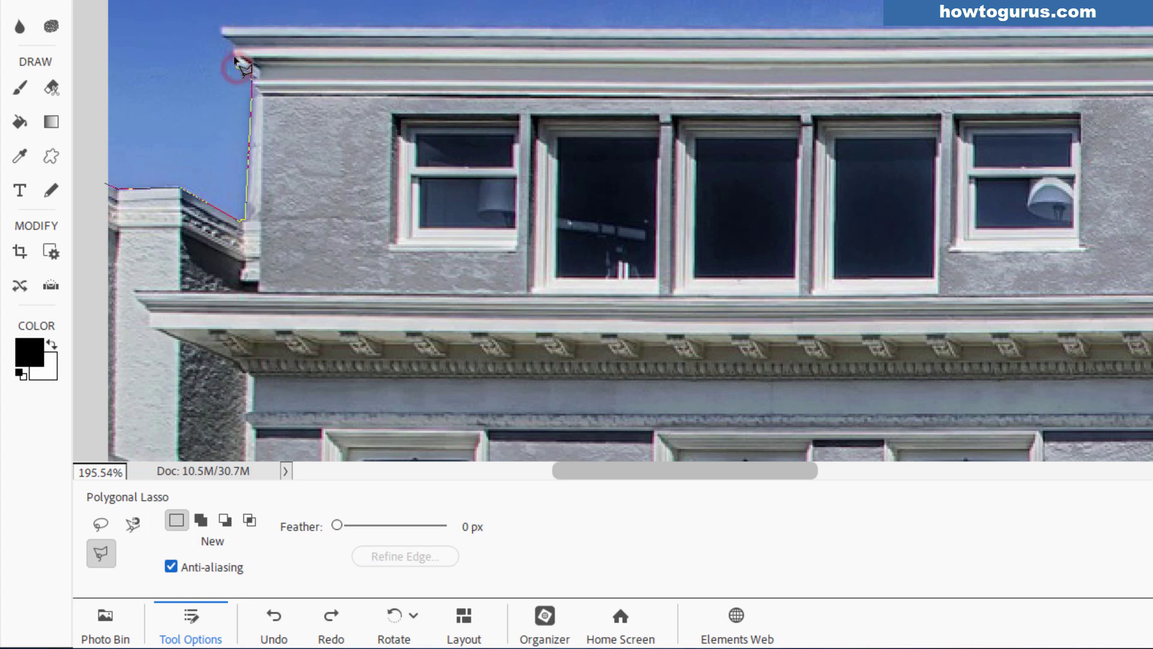
click(233, 51)
click(222, 27)
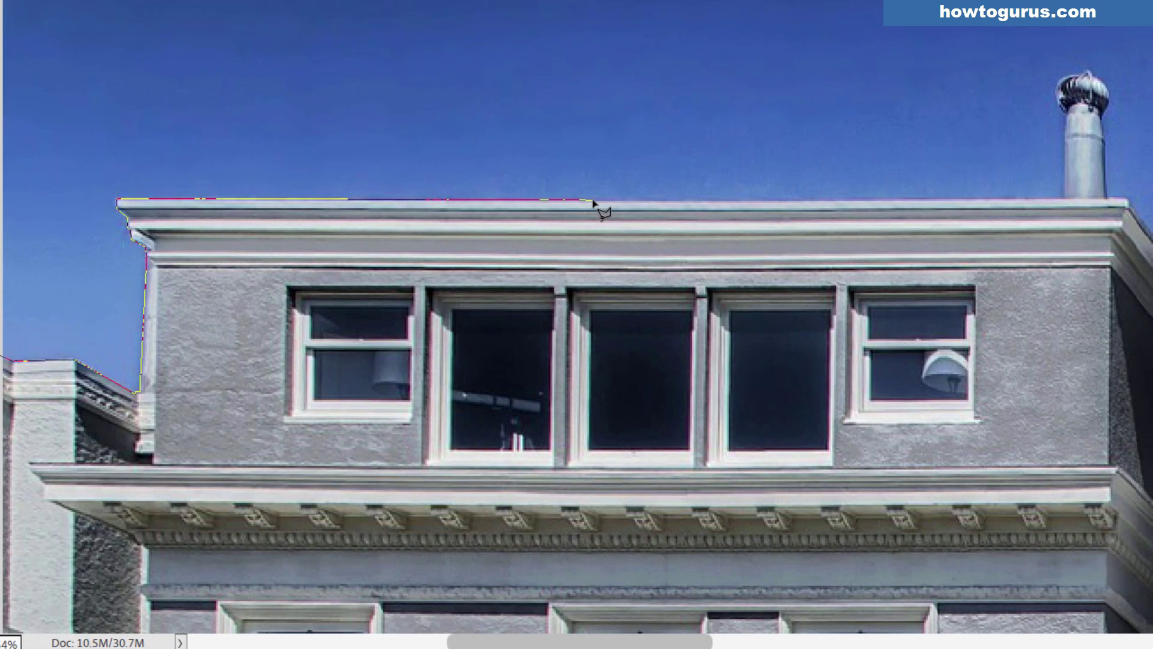
click(699, 31)
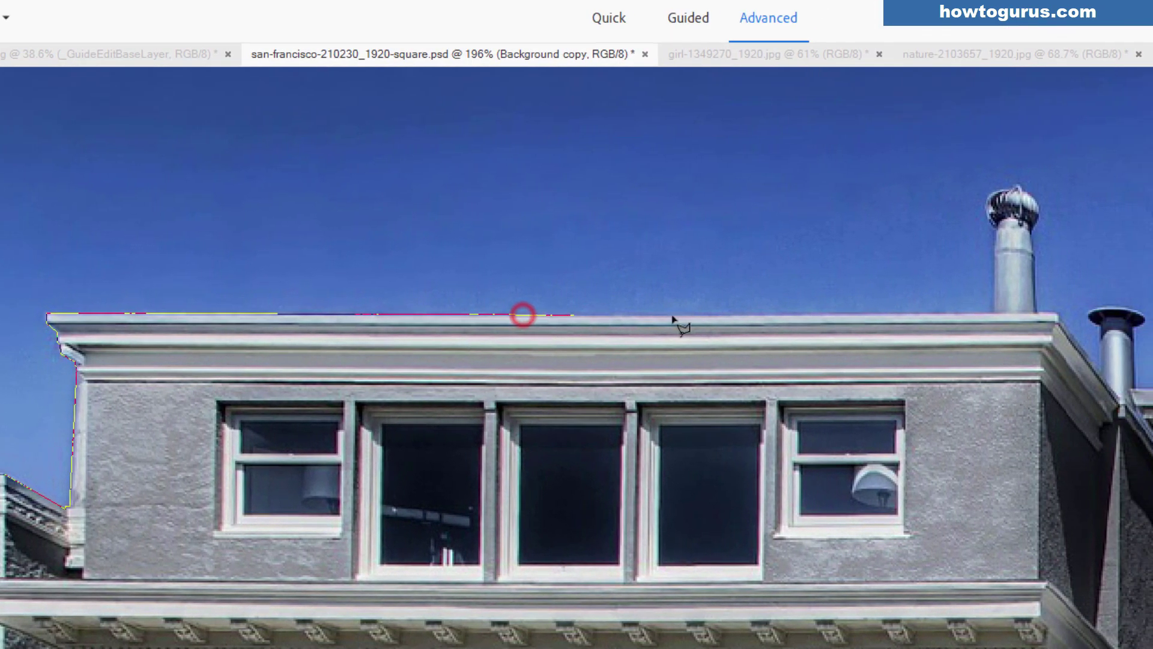
click(938, 312)
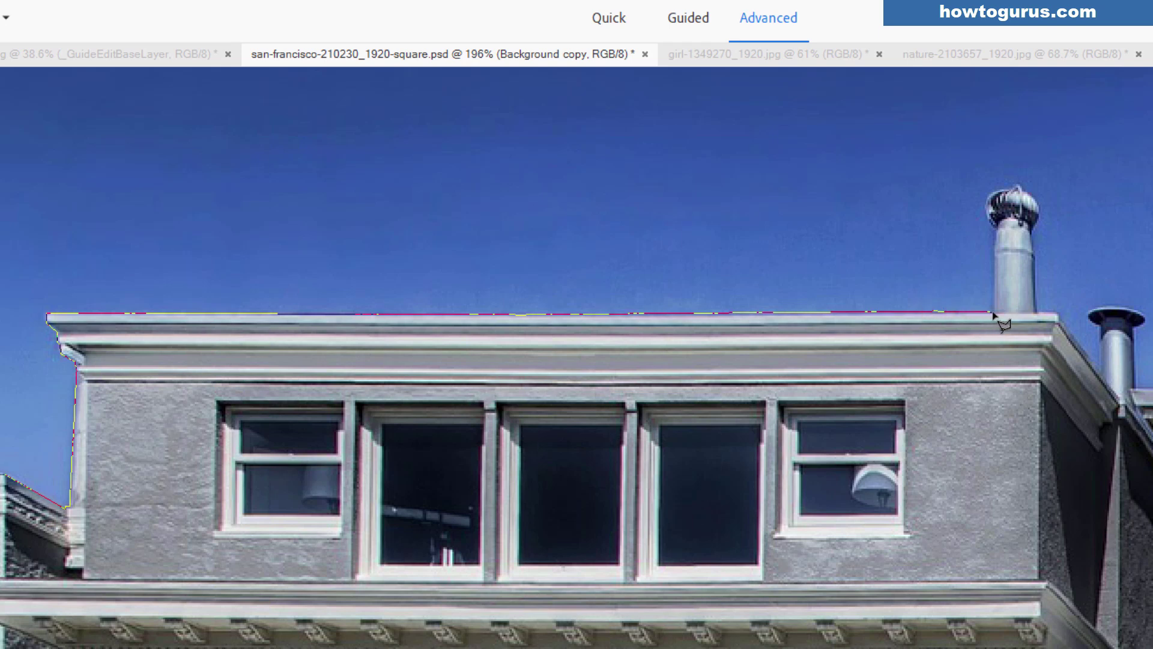
click(993, 313)
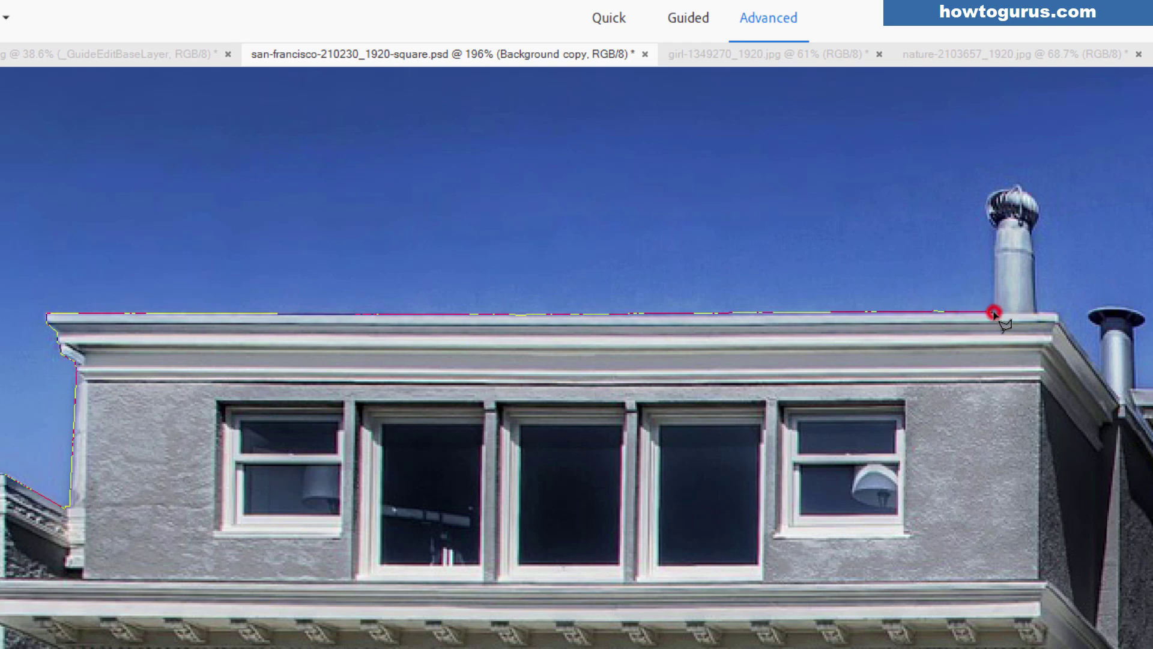
Continue the lasso outline around the turbine vent's pipe and cap, back down to the gray house's roof and along to its corner.
click(995, 250)
click(995, 229)
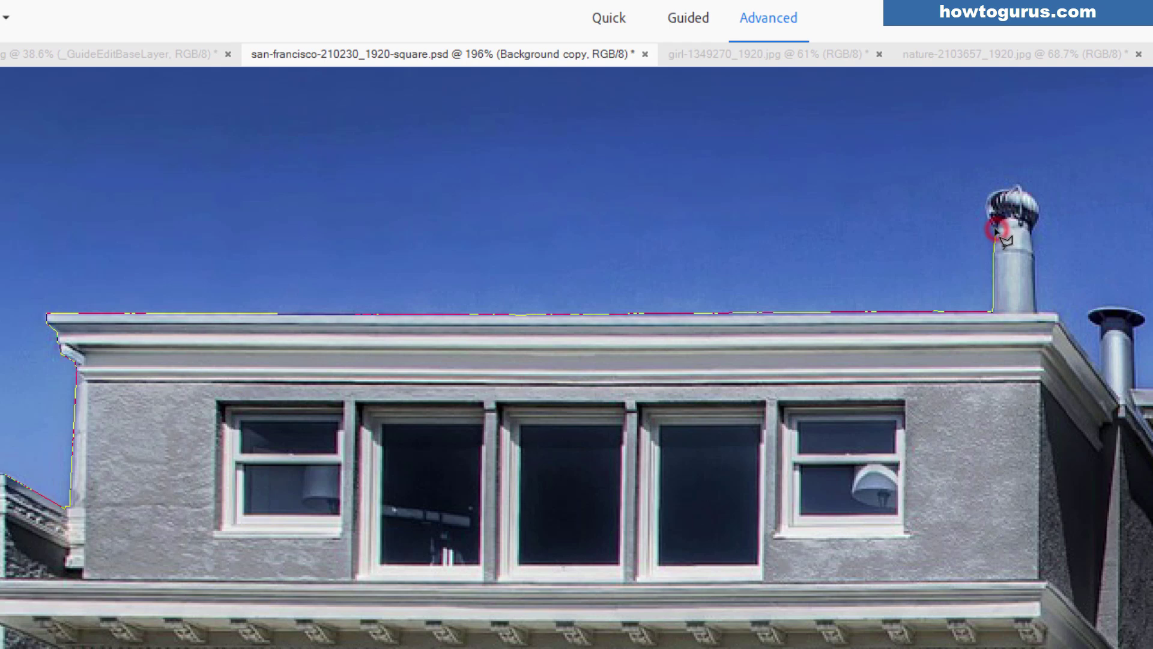
click(985, 213)
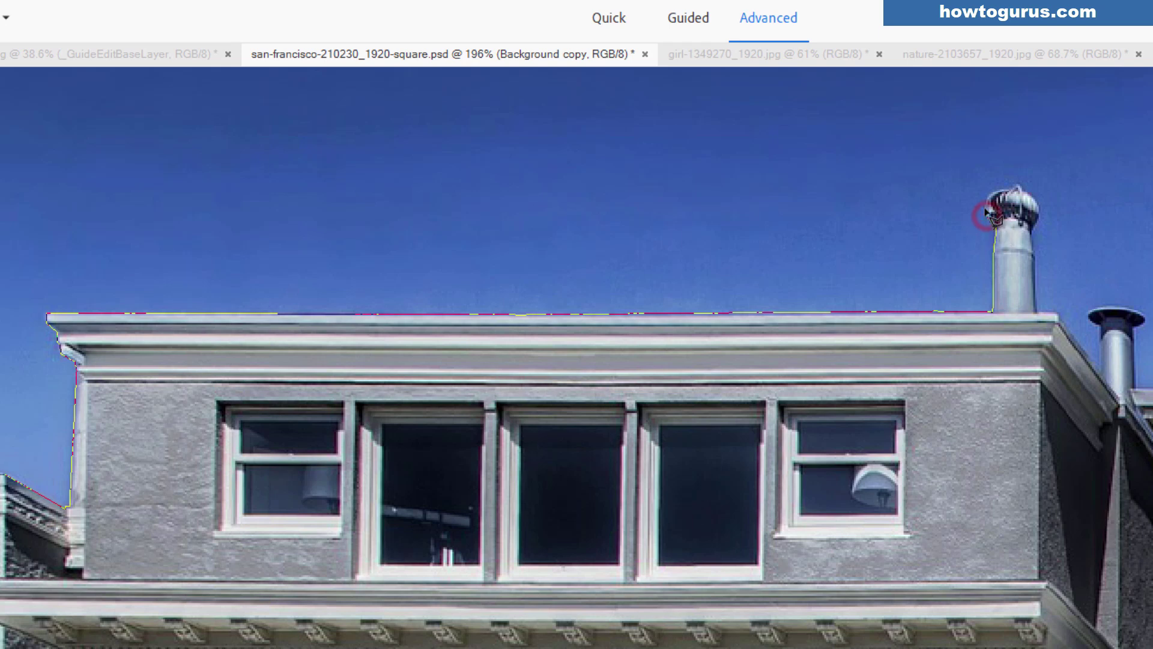
click(986, 200)
click(991, 191)
click(1000, 191)
click(1014, 187)
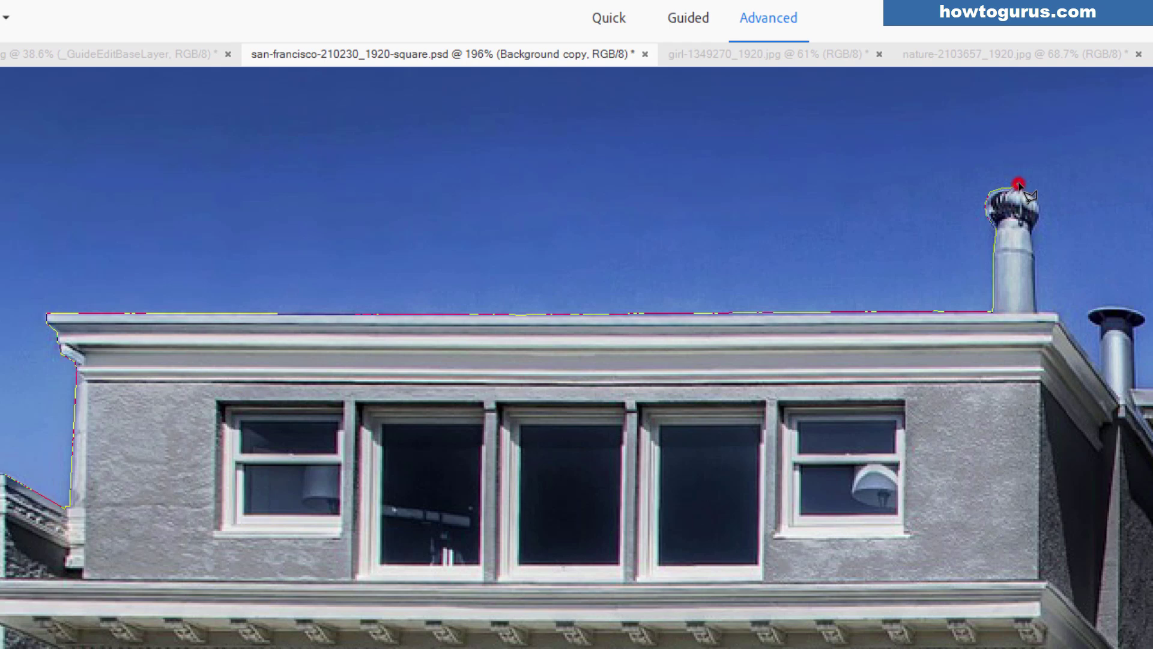
click(1023, 183)
click(1039, 313)
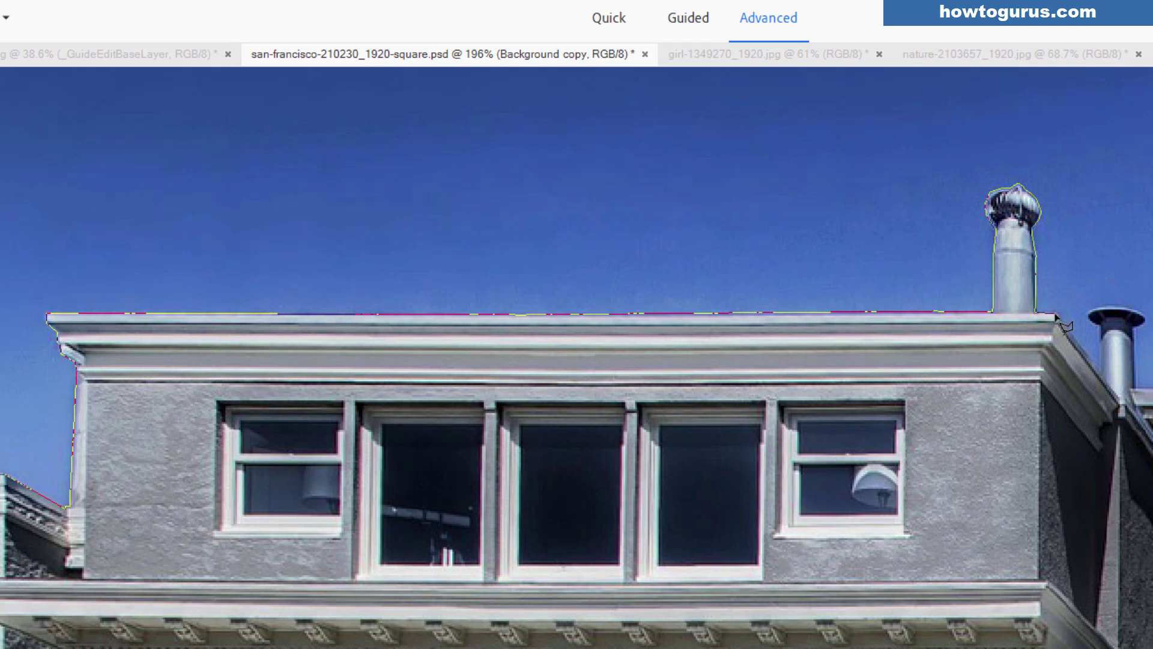
click(1057, 314)
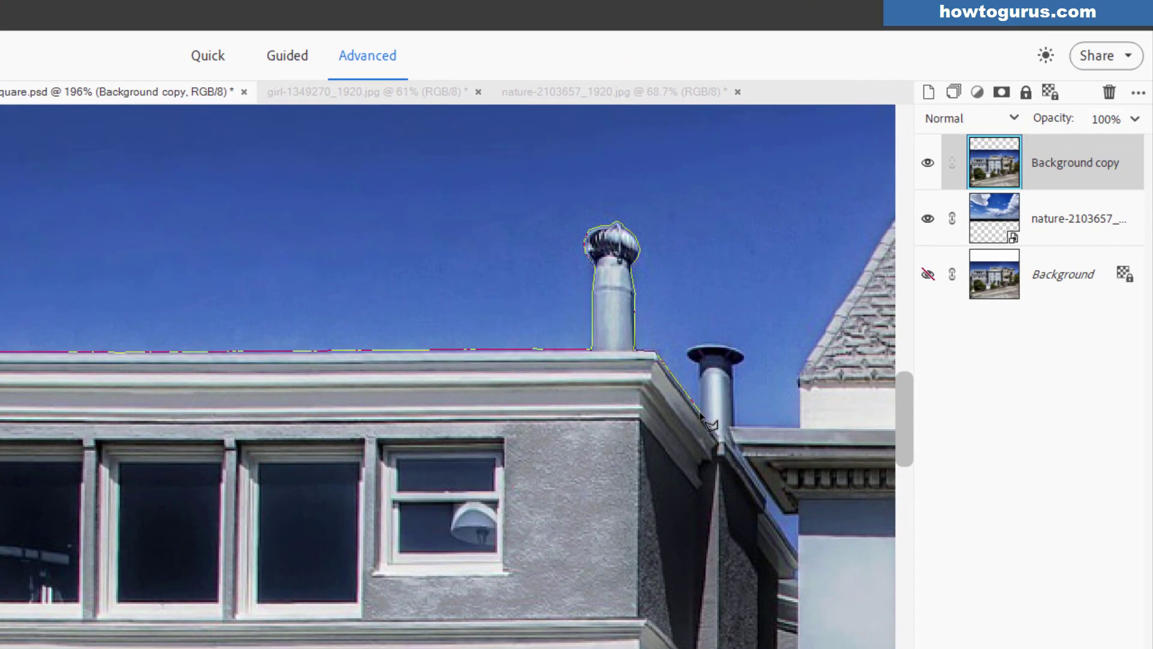
Trace the lasso outline down the gray house's sloping cornice and around the flat-capped vent pipe to its base.
click(700, 413)
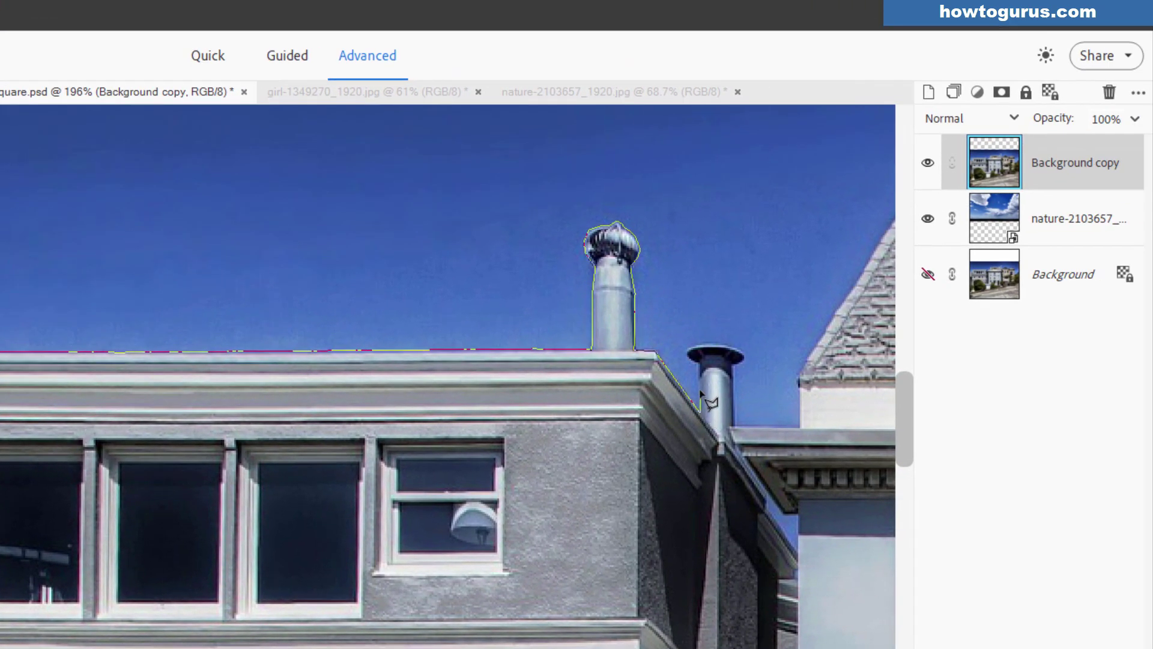
click(695, 343)
click(709, 347)
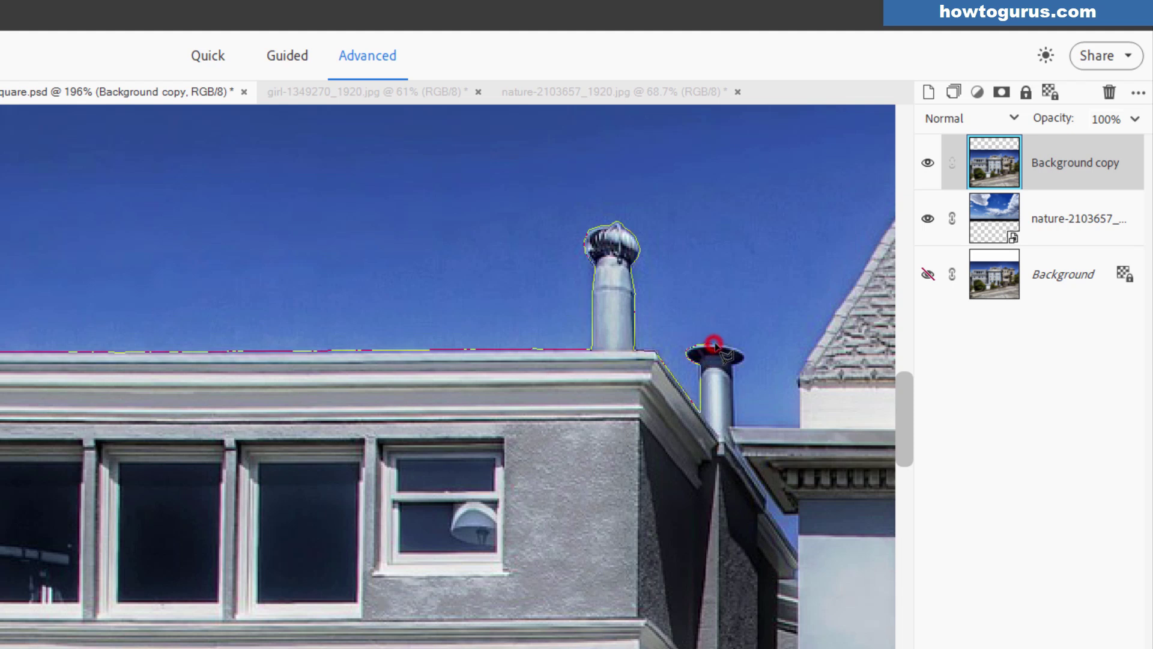
click(733, 350)
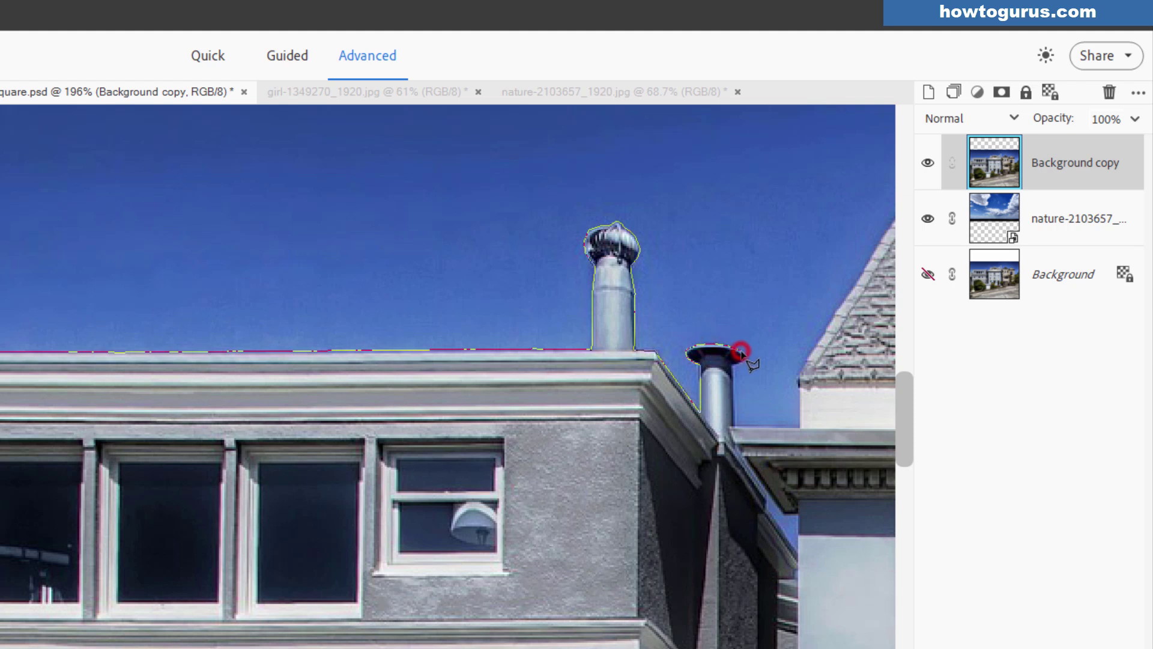
click(746, 355)
click(734, 358)
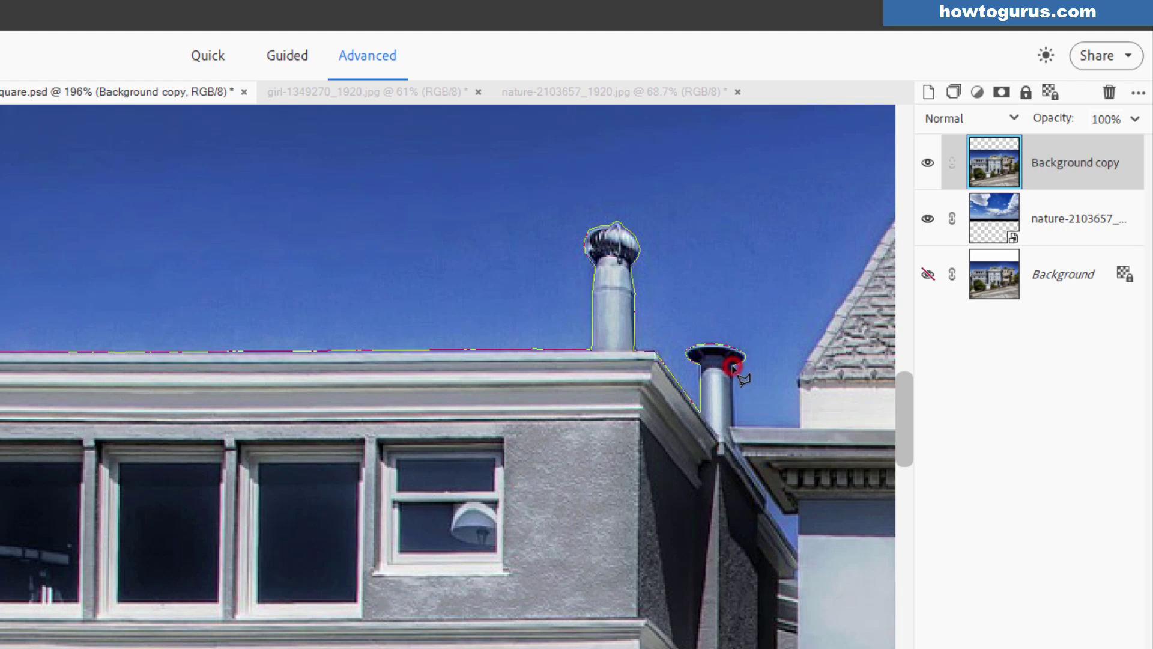
click(735, 427)
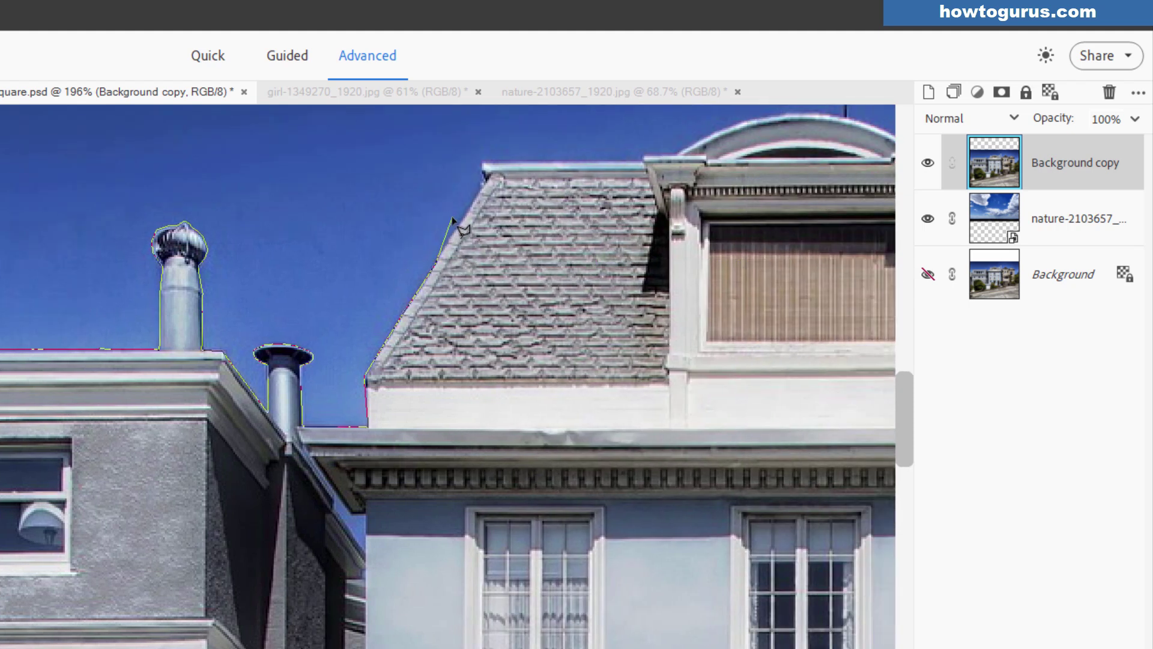
Continue the lasso outline up the blue house's slanted shingle roof and along its upper edge to the arched dormer.
click(476, 200)
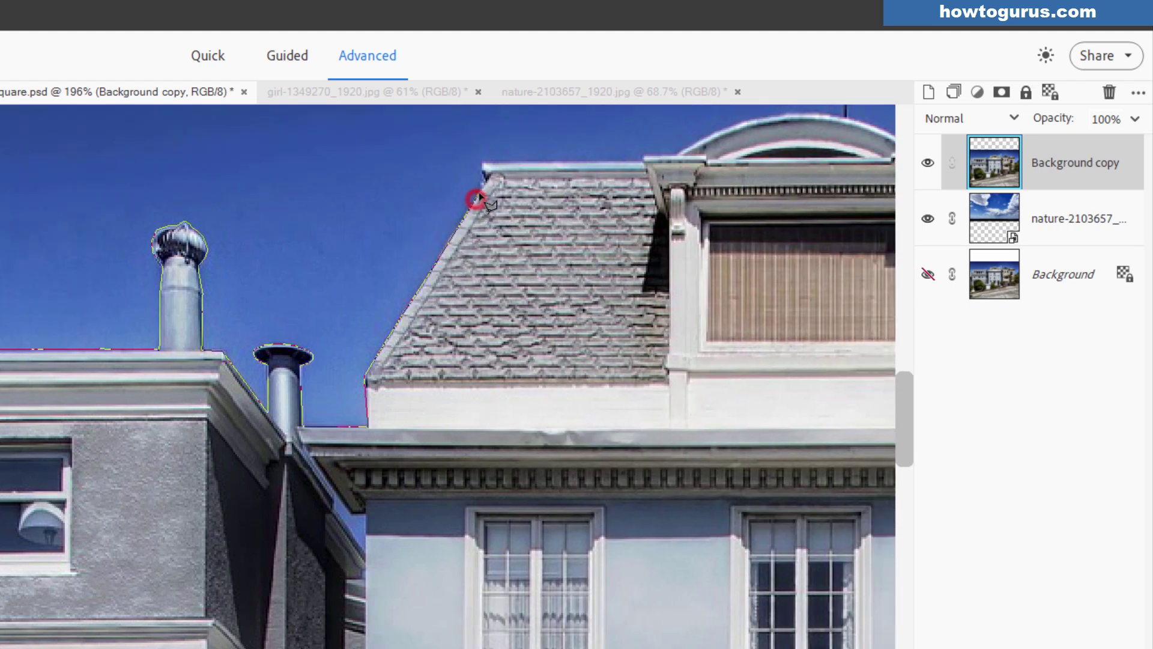
click(481, 163)
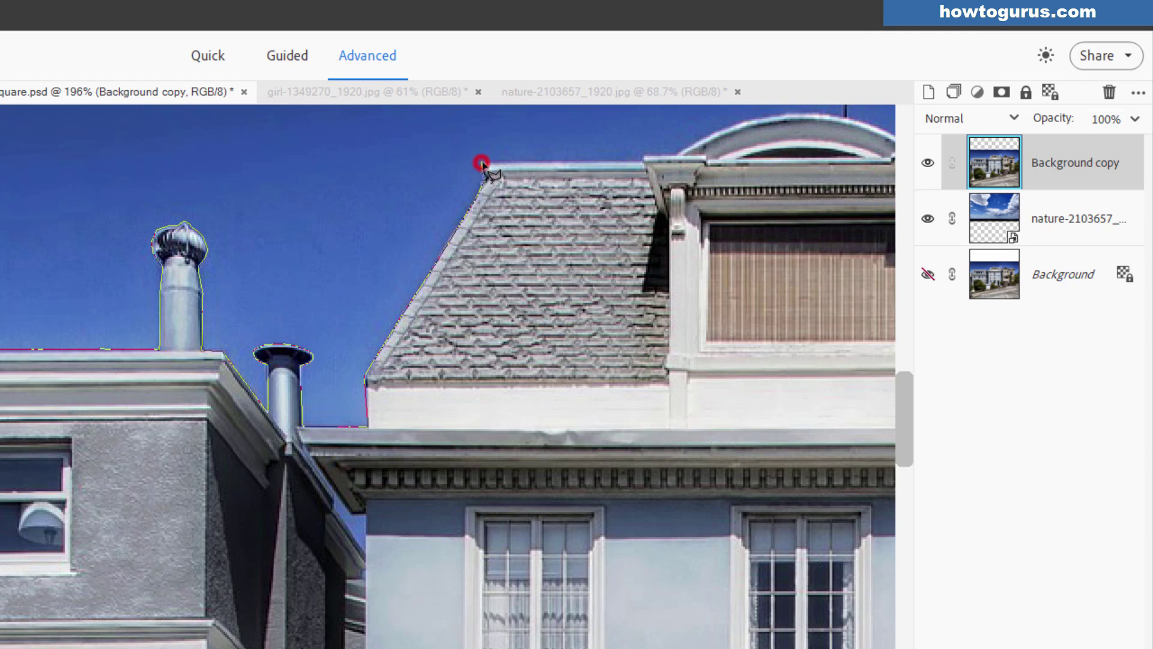
click(553, 162)
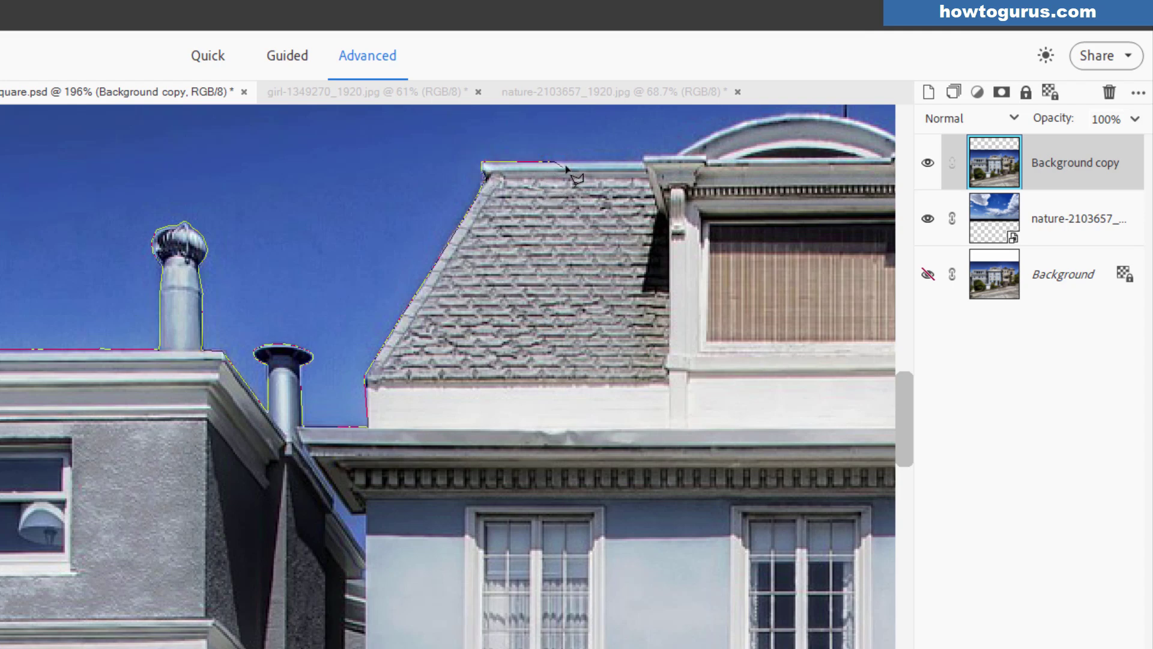
click(644, 157)
click(674, 155)
Trace the lasso outline around the bird weather vane above the blue house's arched dormer, including its pointer and wings.
scroll(776, 114, up, 5)
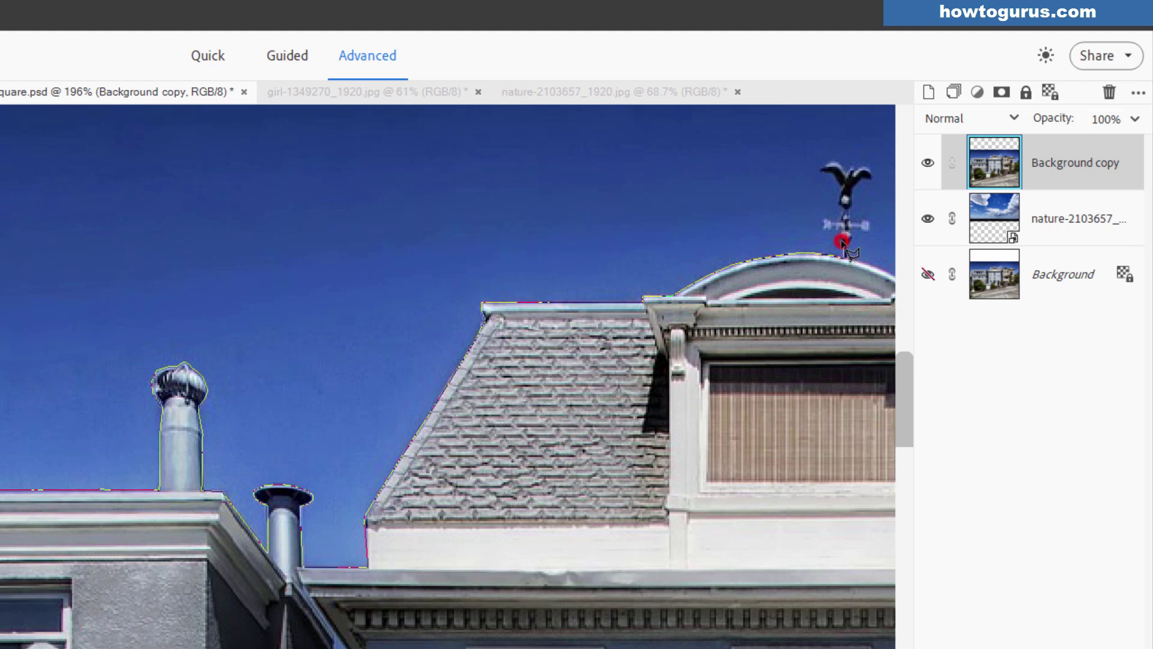
click(844, 231)
click(840, 231)
click(829, 233)
click(827, 229)
click(831, 223)
click(838, 163)
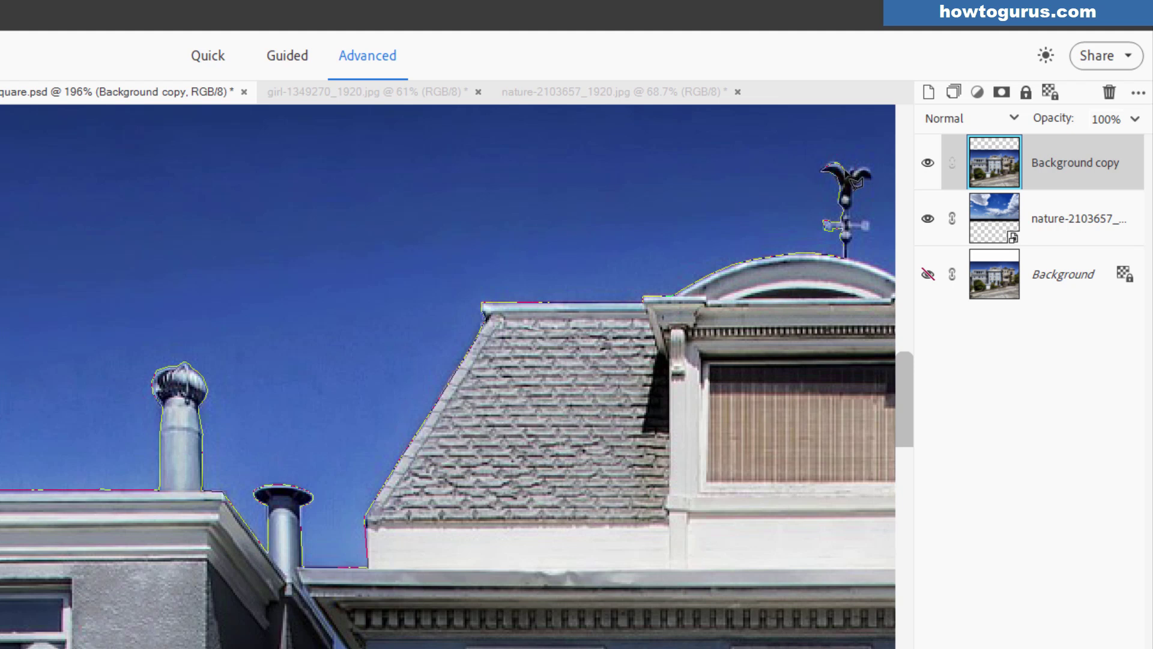
click(848, 166)
click(859, 168)
click(854, 195)
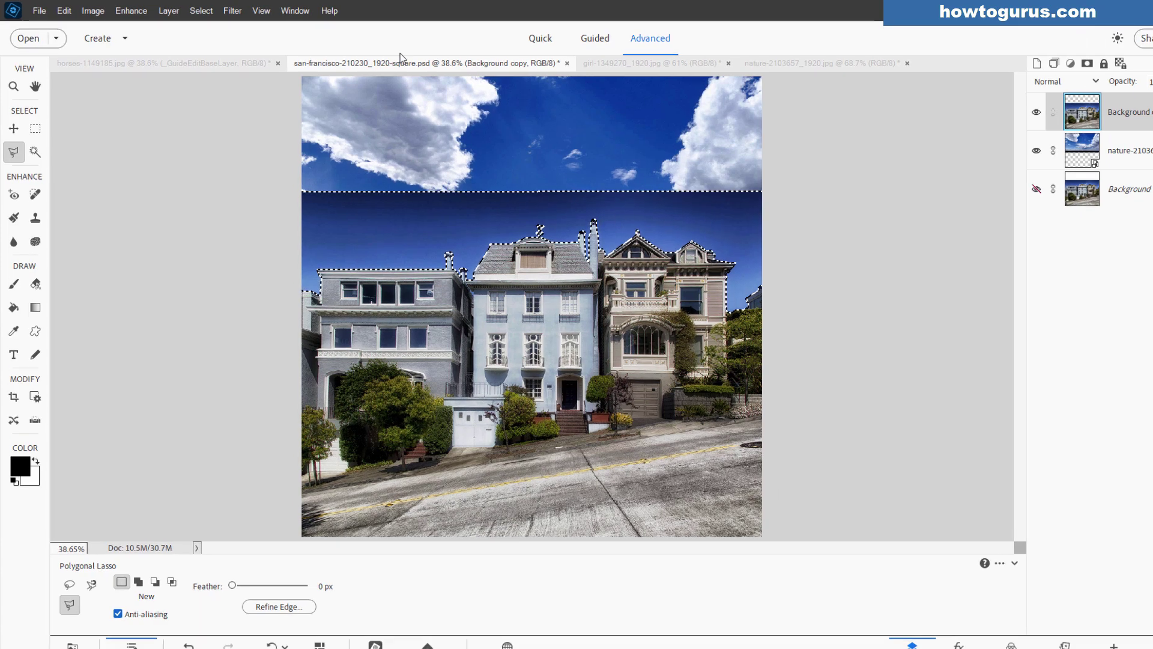
Invert the sky selection and add a layer mask to the Background copy layer.
click(201, 11)
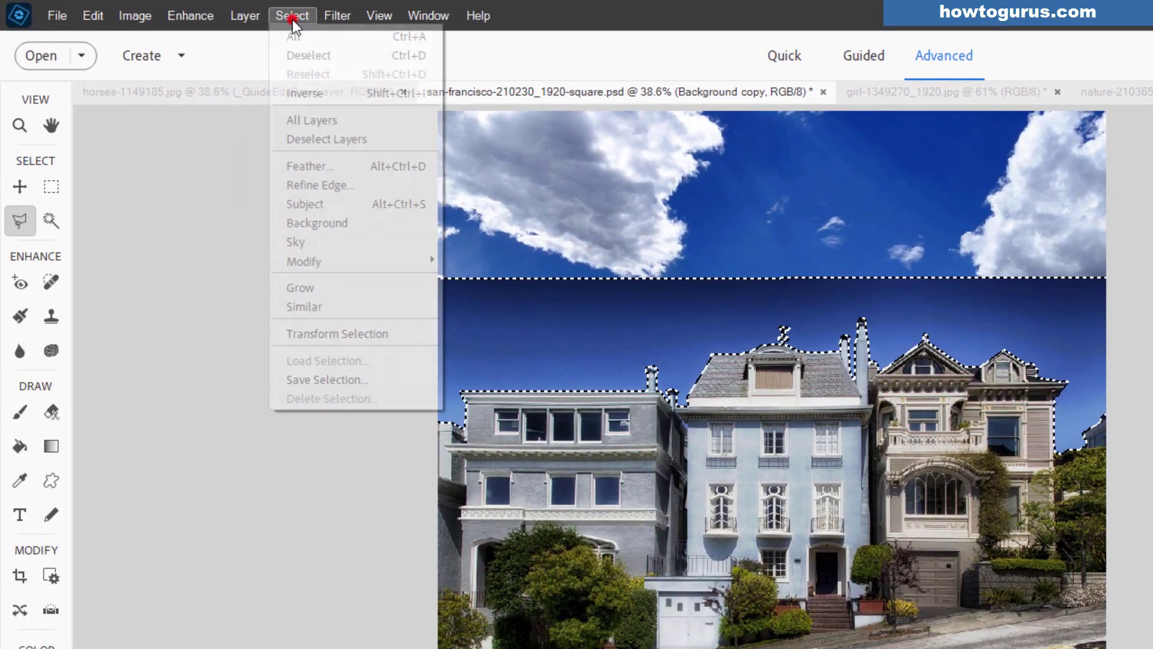
click(291, 93)
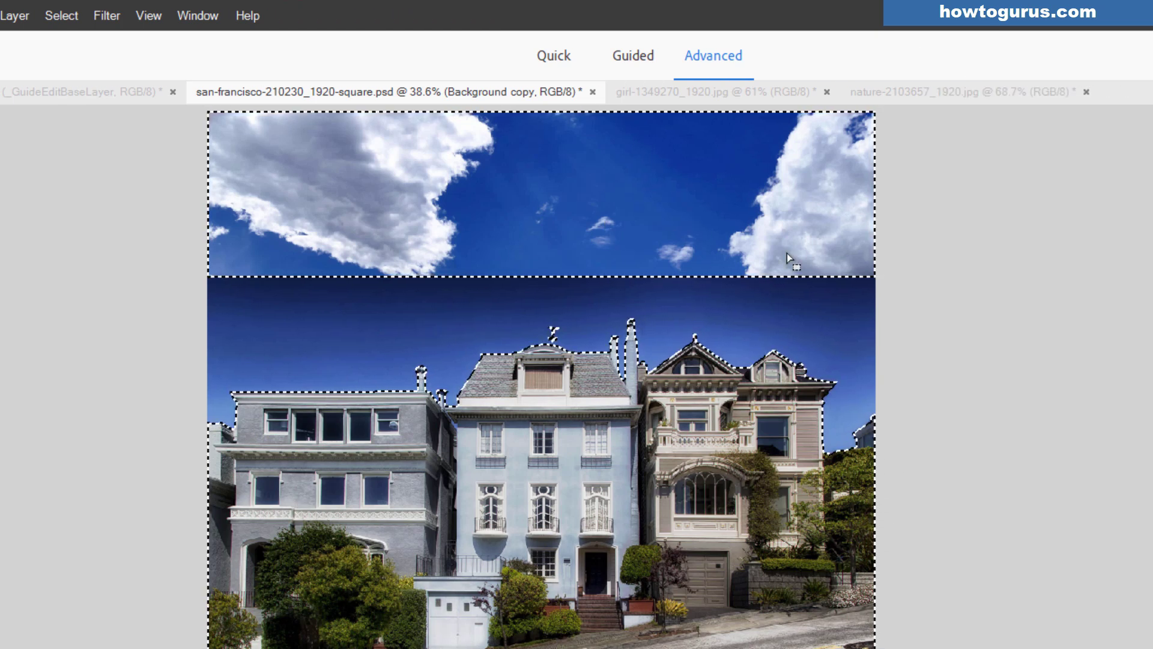
click(1001, 92)
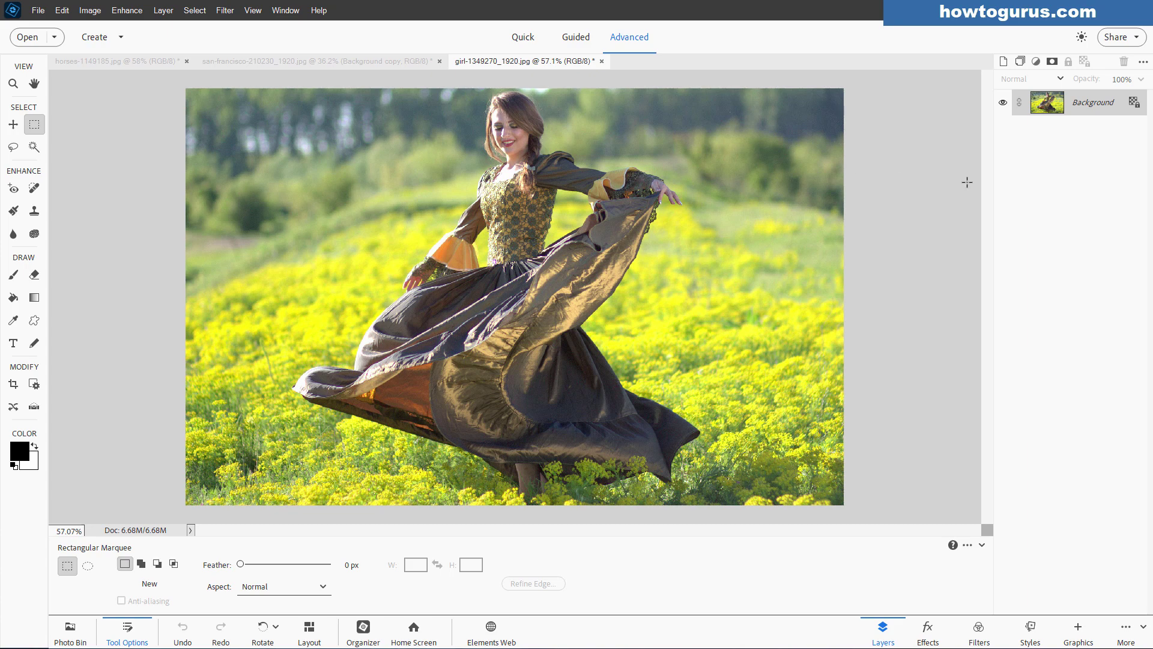
Duplicate the Background layer of the girl-1349270_1920.jpg photo.
right_click(1088, 111)
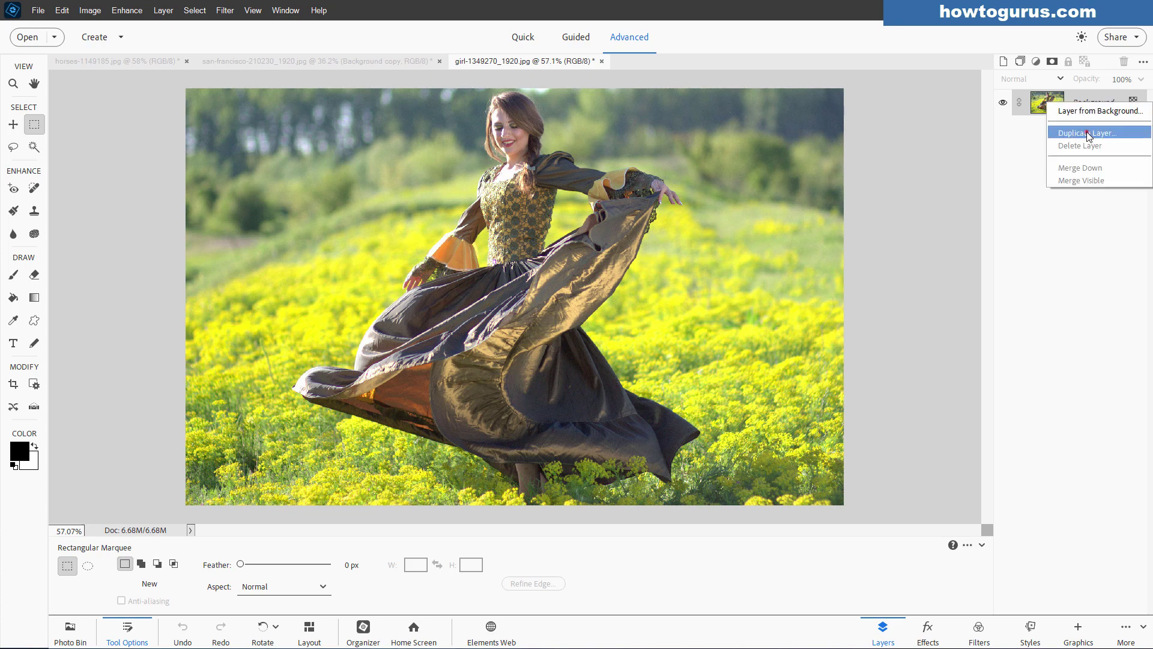
click(1086, 131)
click(691, 193)
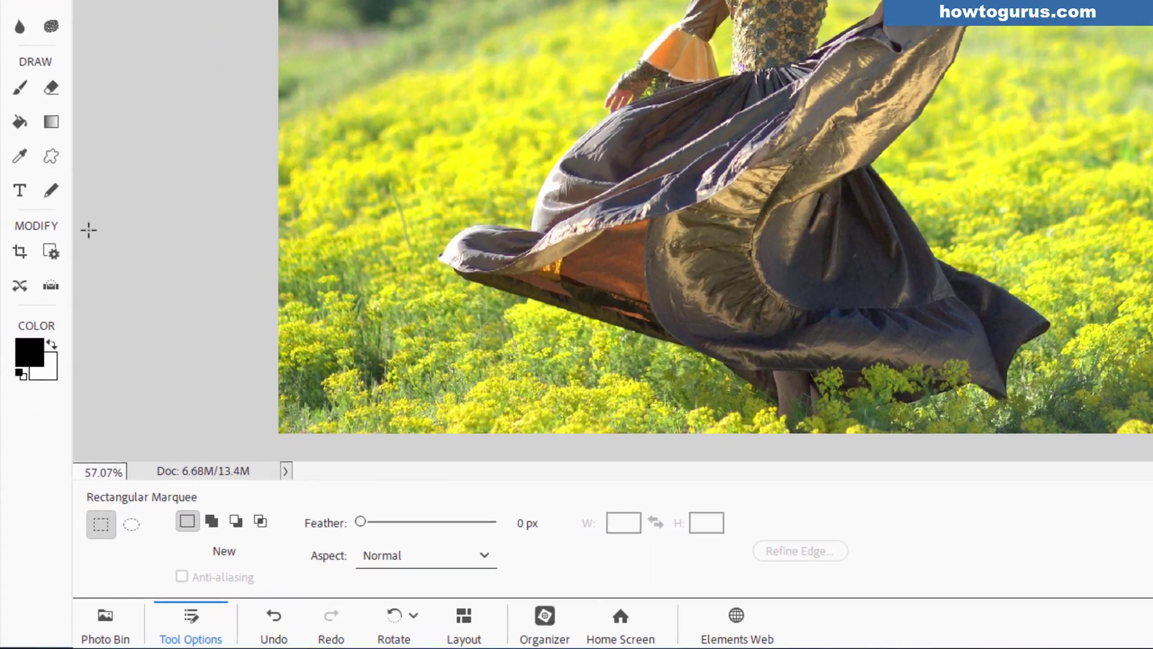
Start a crop with No Restriction on the aspect ratio and draw the crop box over the whole photo.
click(27, 256)
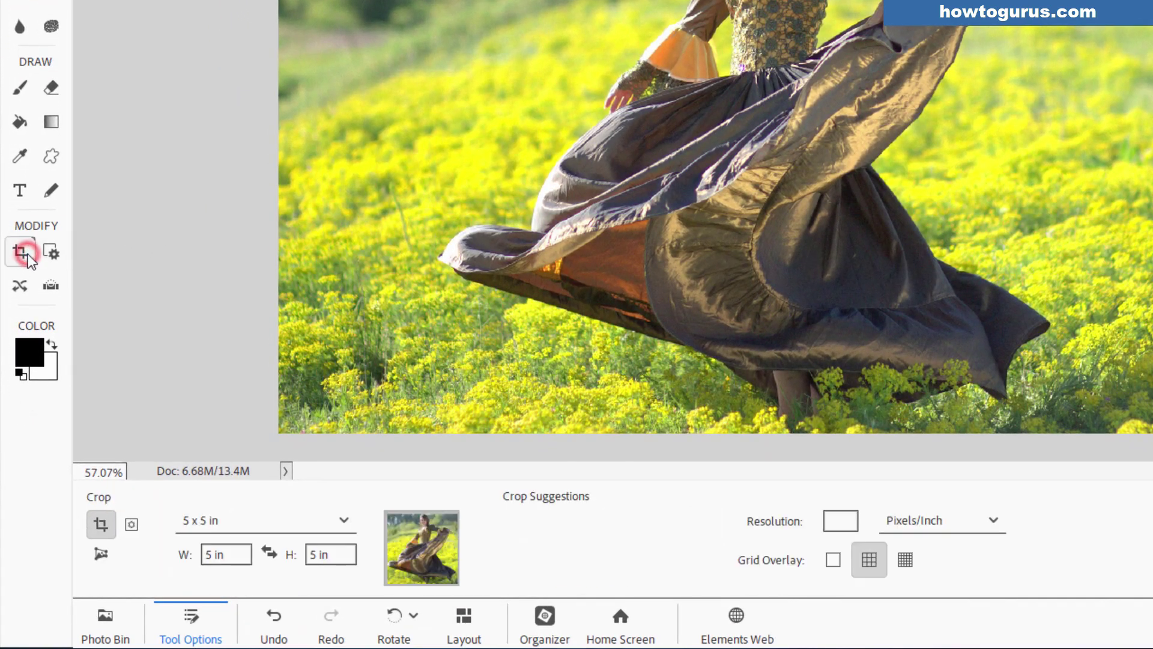
click(334, 525)
click(237, 363)
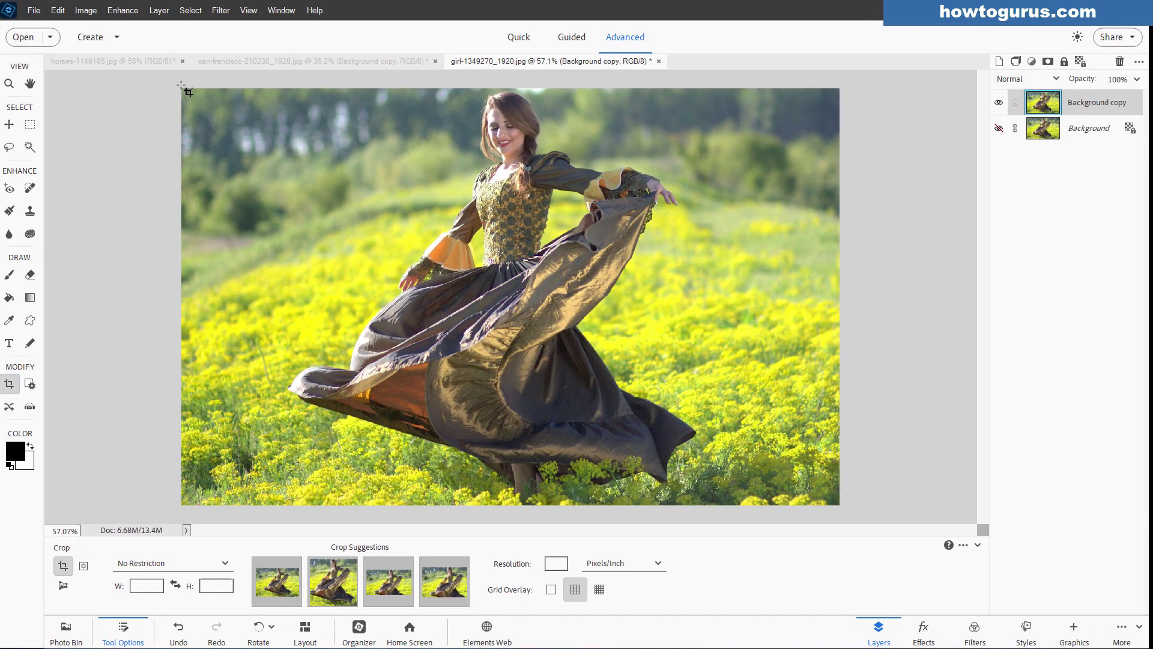
drag(182, 89, 838, 506)
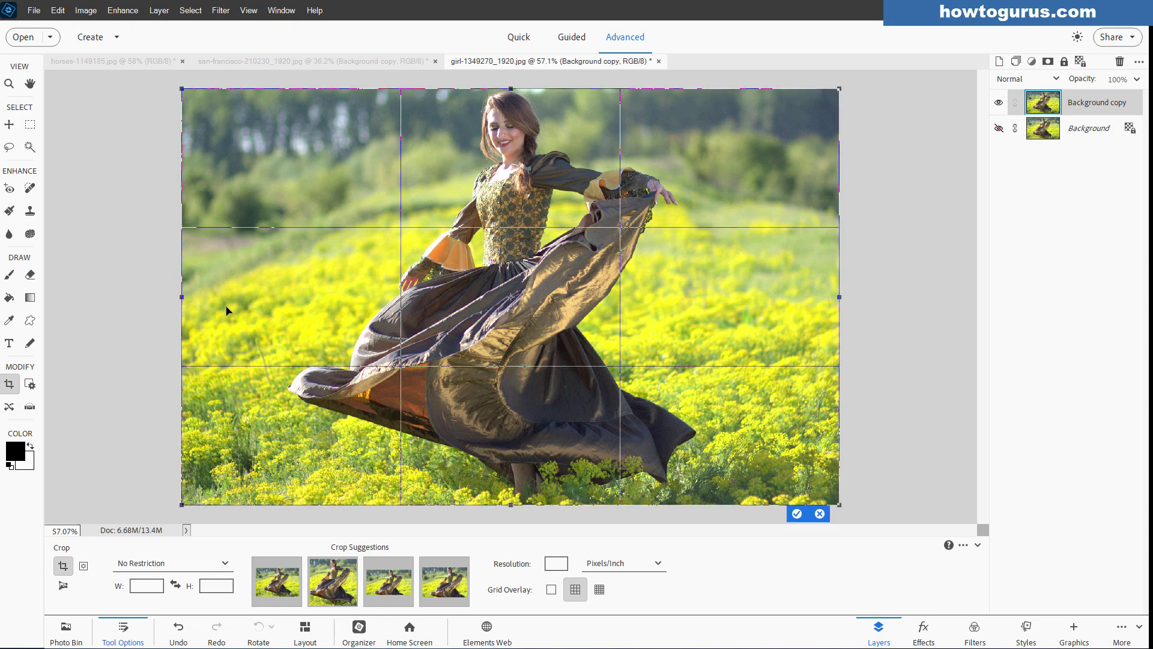
Narrow the crop box from both sides to frame the woman and her dress at full photo height, and apply the crop.
drag(184, 300, 254, 297)
drag(839, 297, 802, 299)
drag(753, 305, 745, 304)
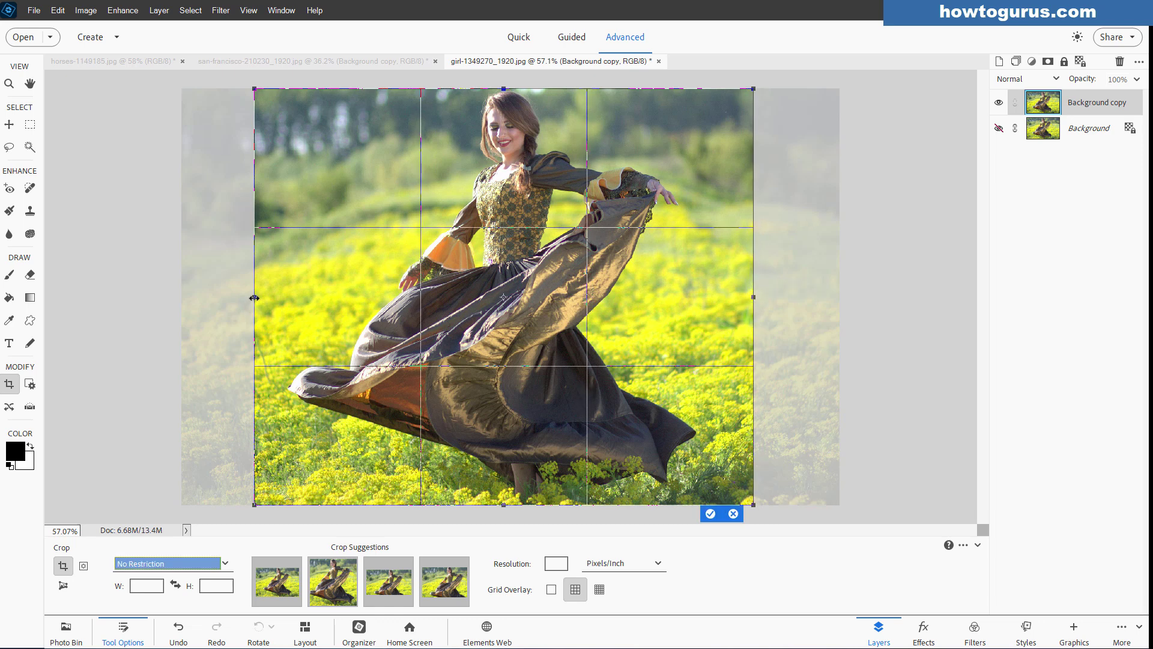
drag(254, 298, 260, 297)
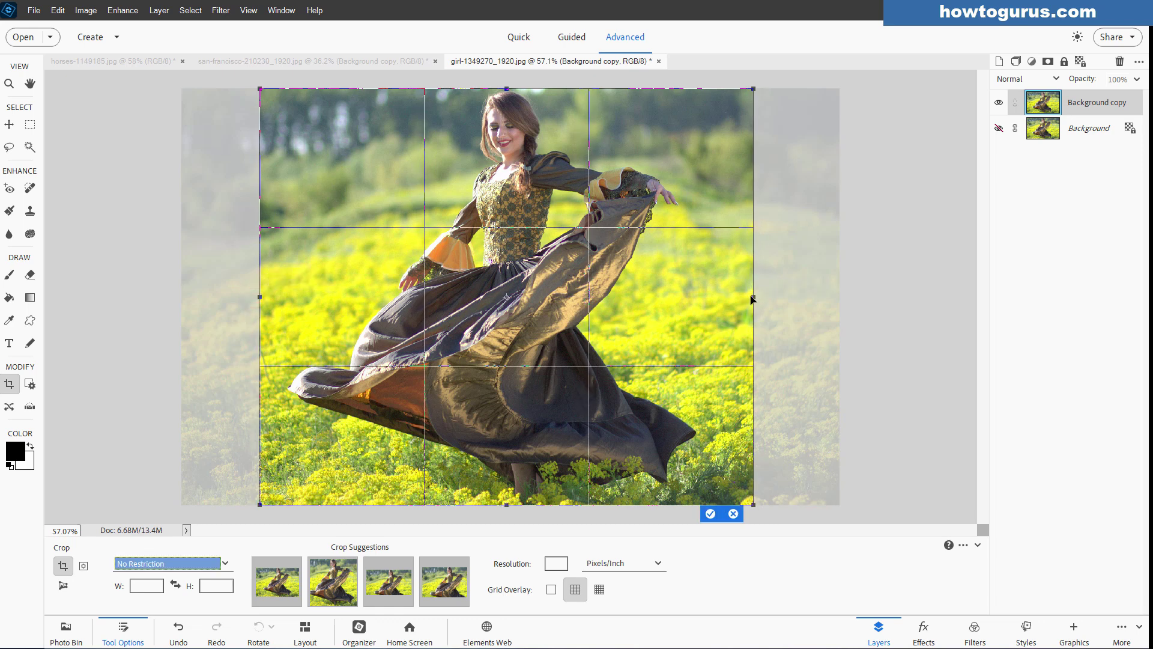
drag(752, 298, 738, 298)
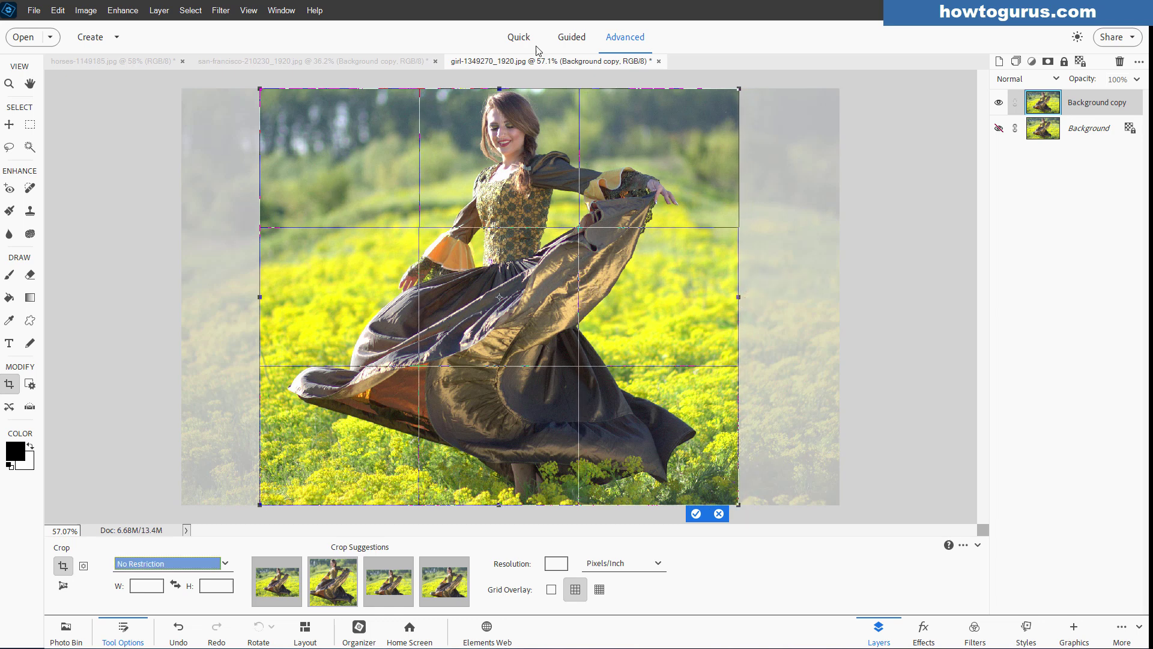
click(695, 513)
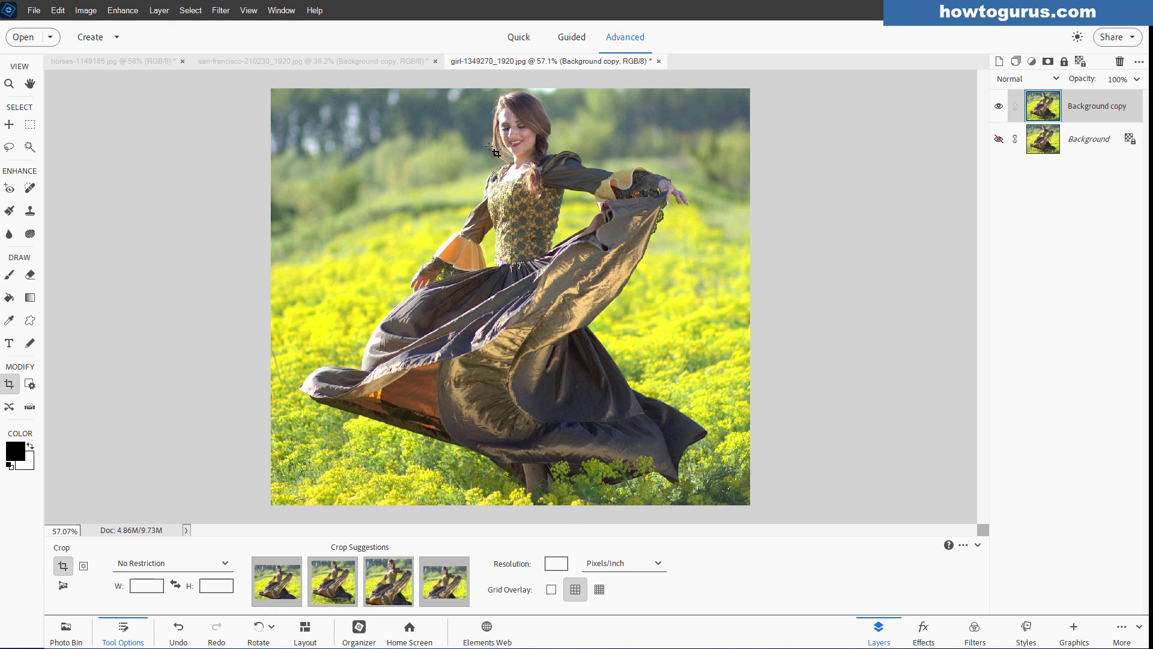
Enlarge the canvas from a center anchor by setting its height to 1398 pixels, matching the 1398-pixel width.
click(10, 125)
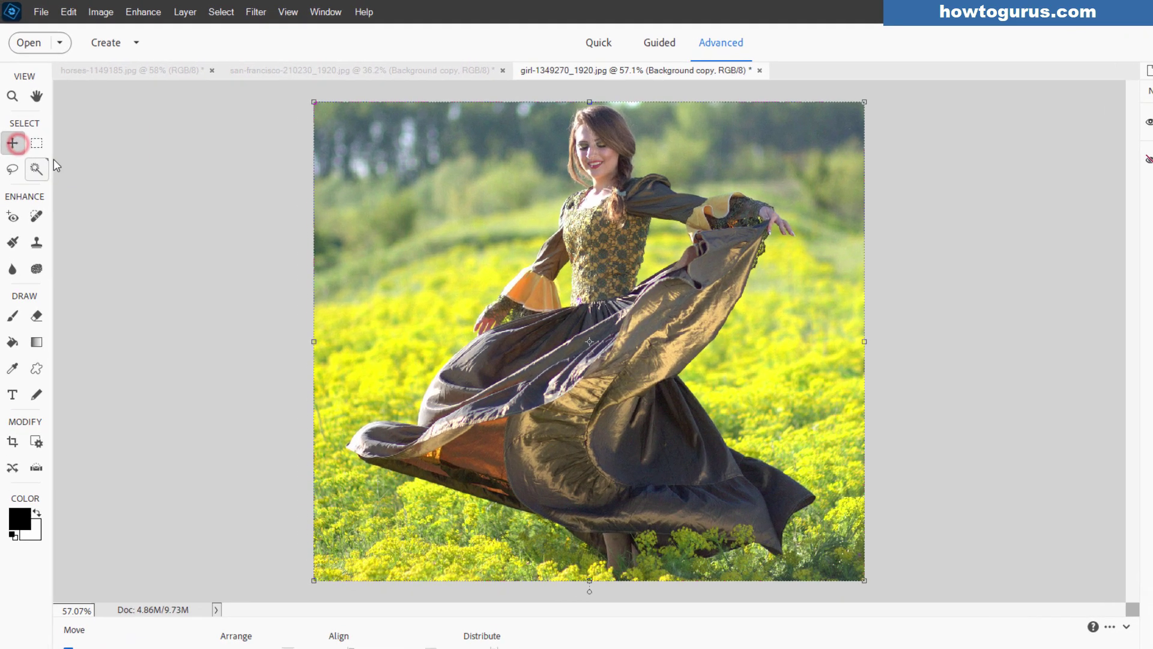
click(86, 10)
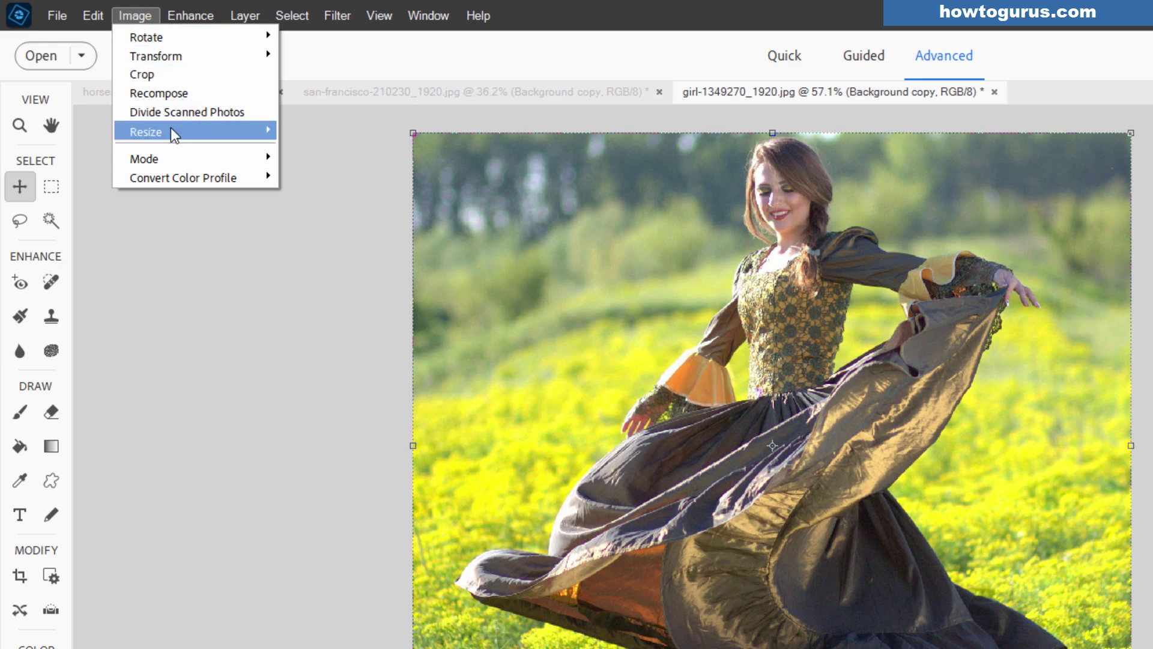
mouse_move(170, 131)
click(307, 153)
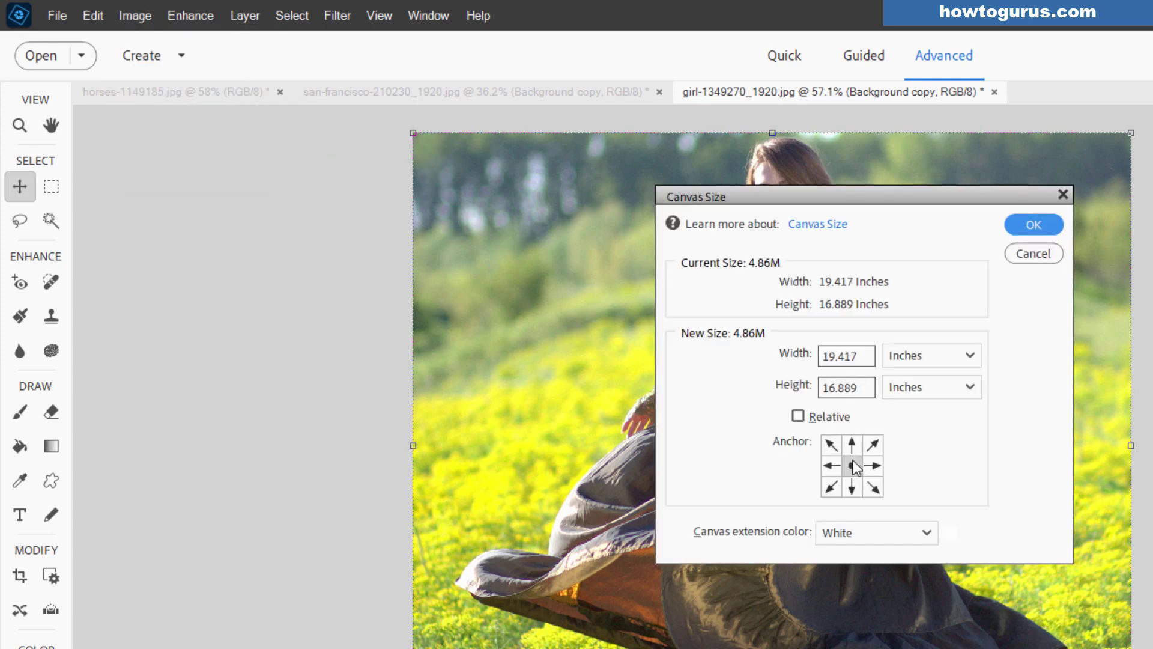
click(924, 356)
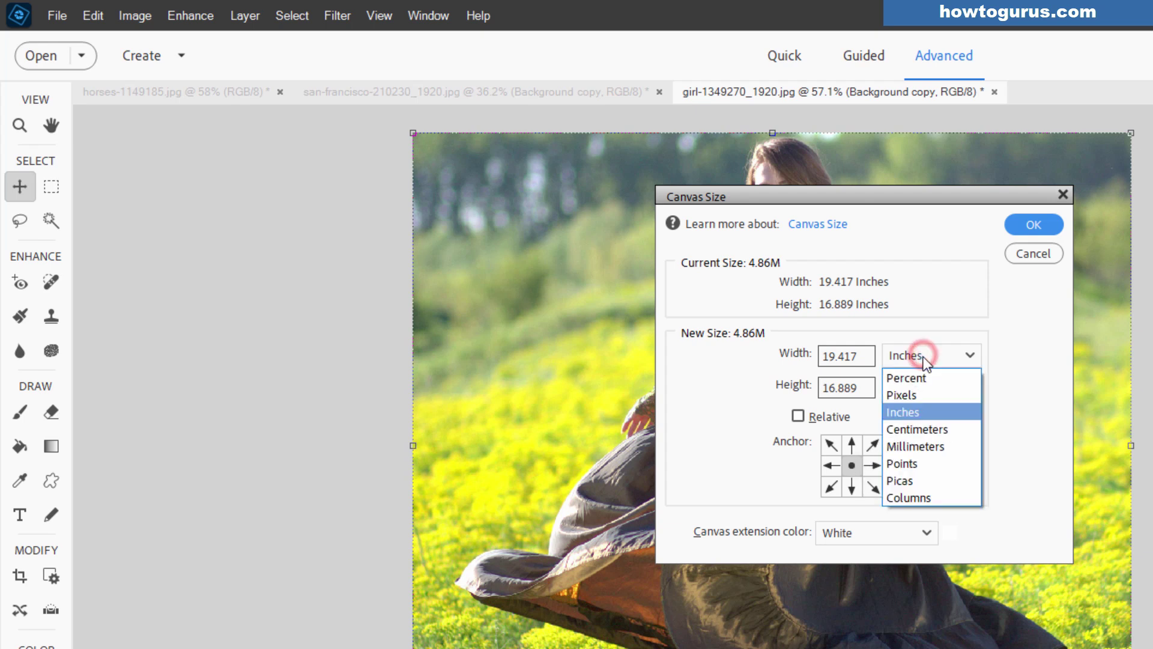
click(930, 391)
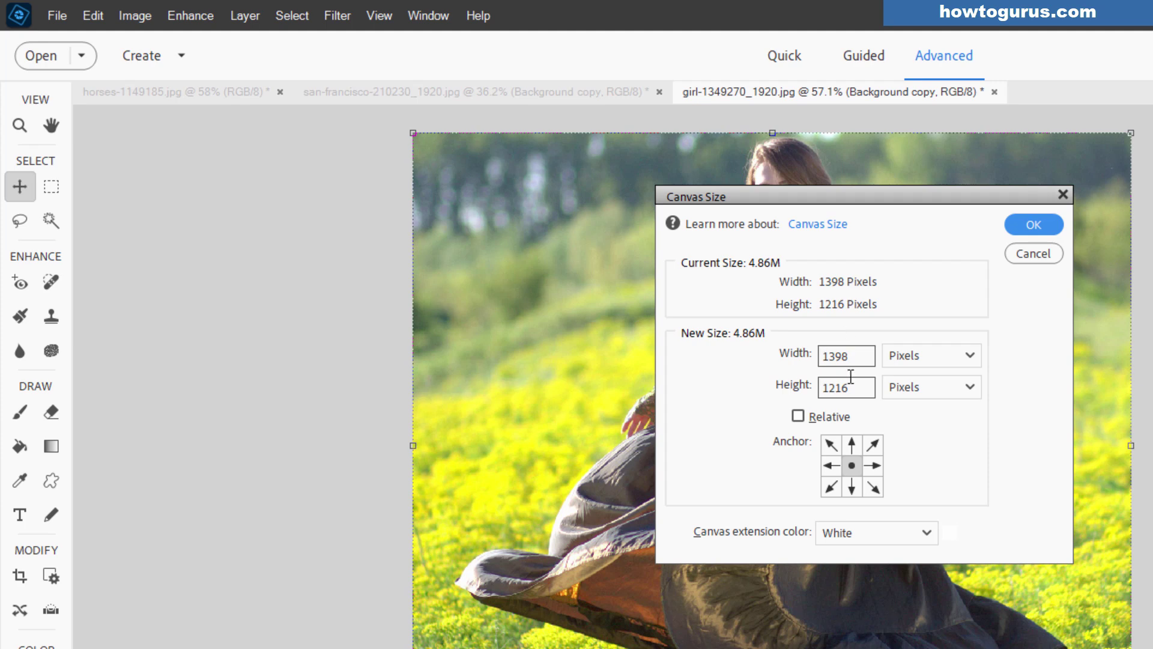
drag(803, 389, 752, 394)
text(1398)
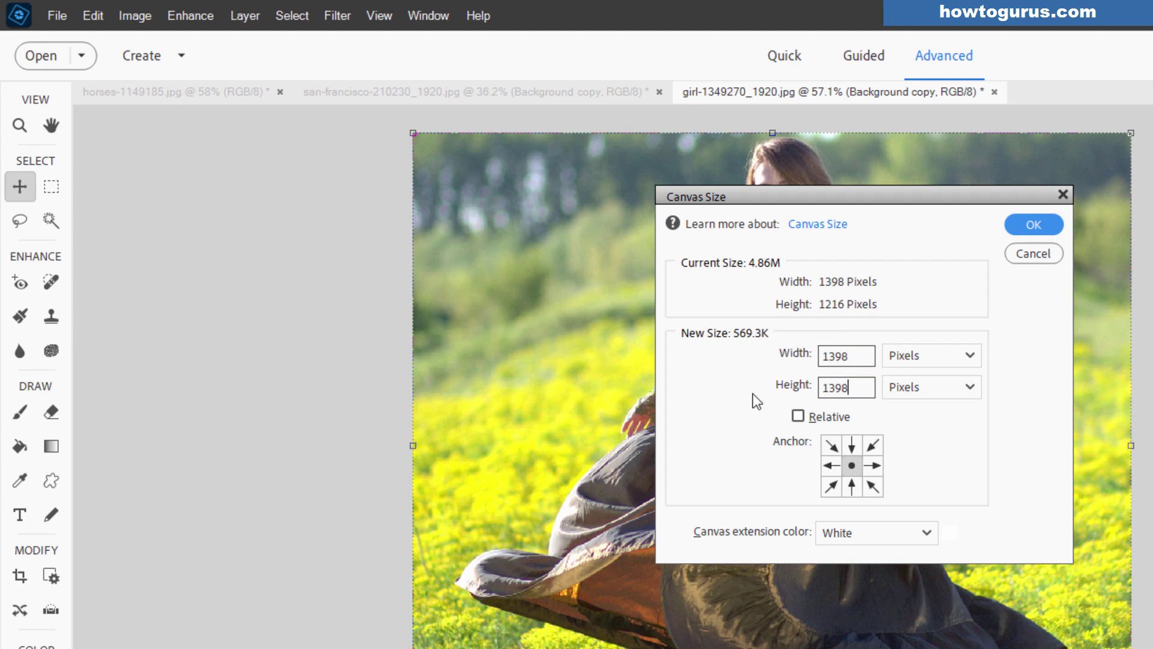
click(1032, 222)
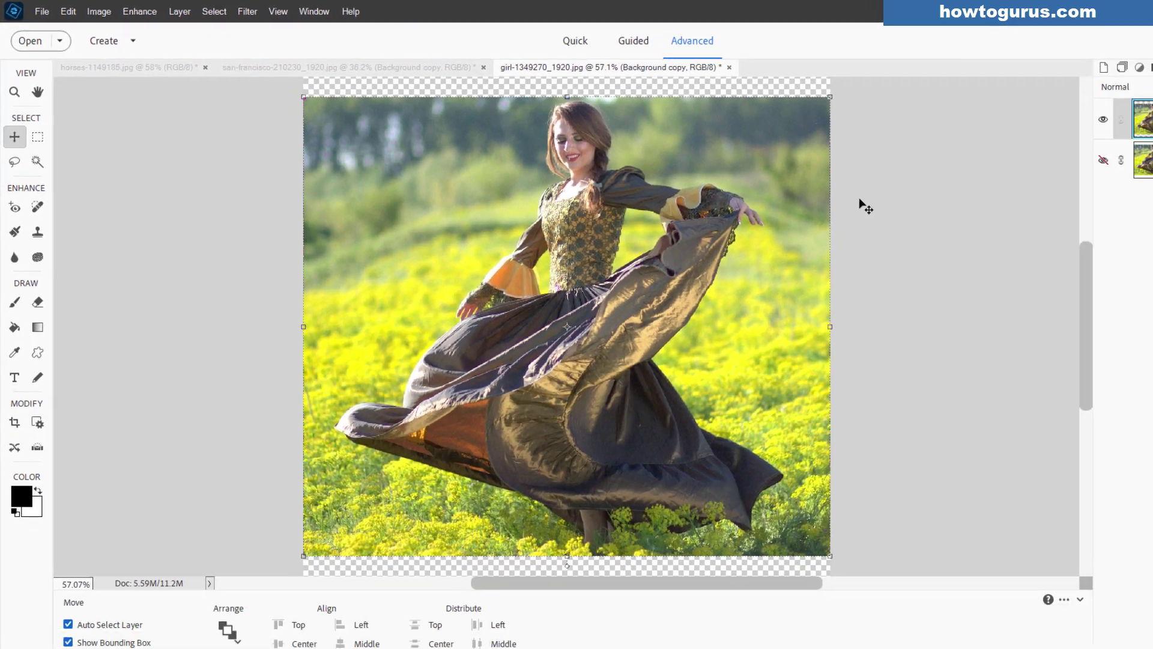
Draw a closed freehand Lasso selection around the woman, tight along her head and looser around her arms and dress.
key(ctrl+0)
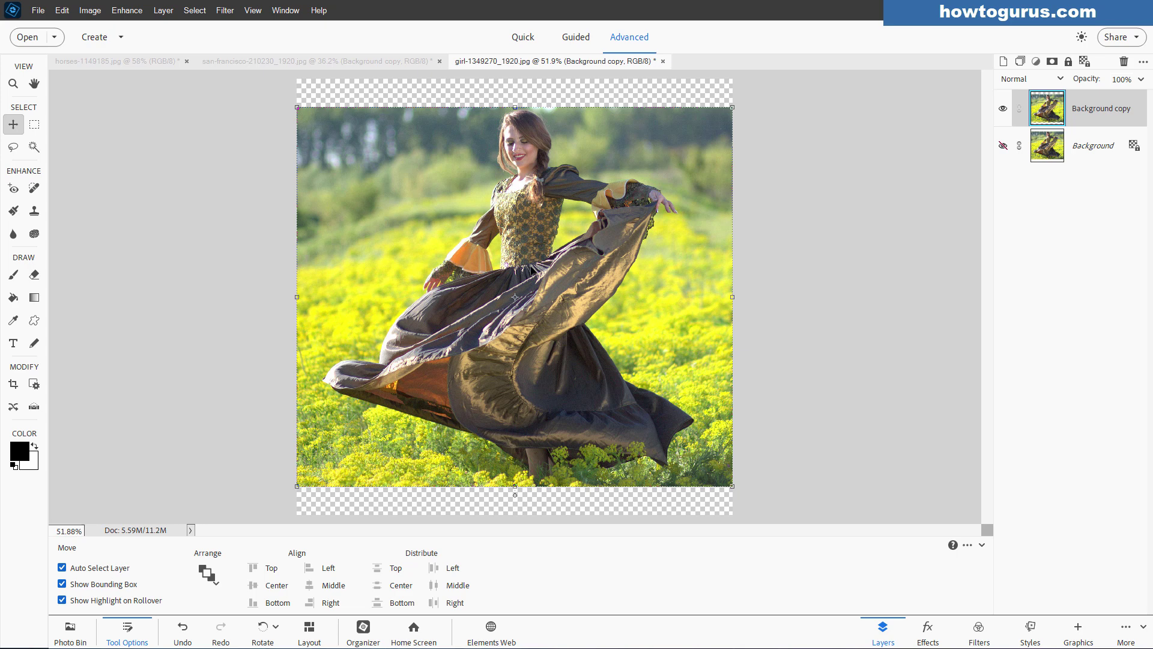
key(l)
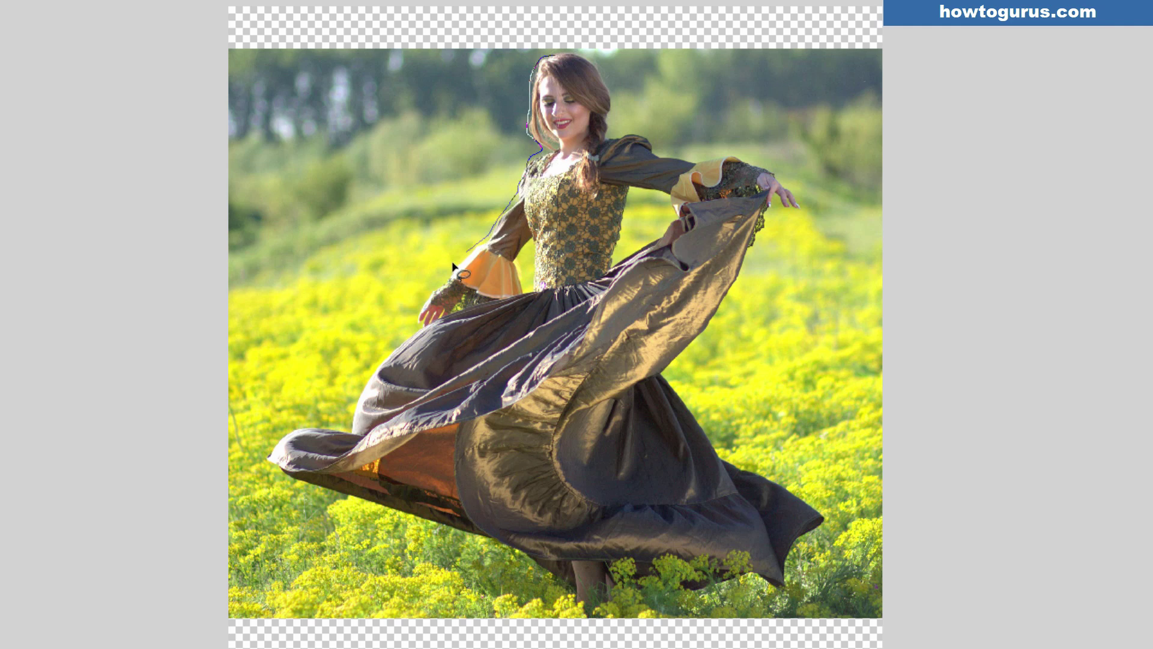
mouse_move(453, 266)
mouse_down()
mouse_move(299, 365)
mouse_move(260, 408)
mouse_up()
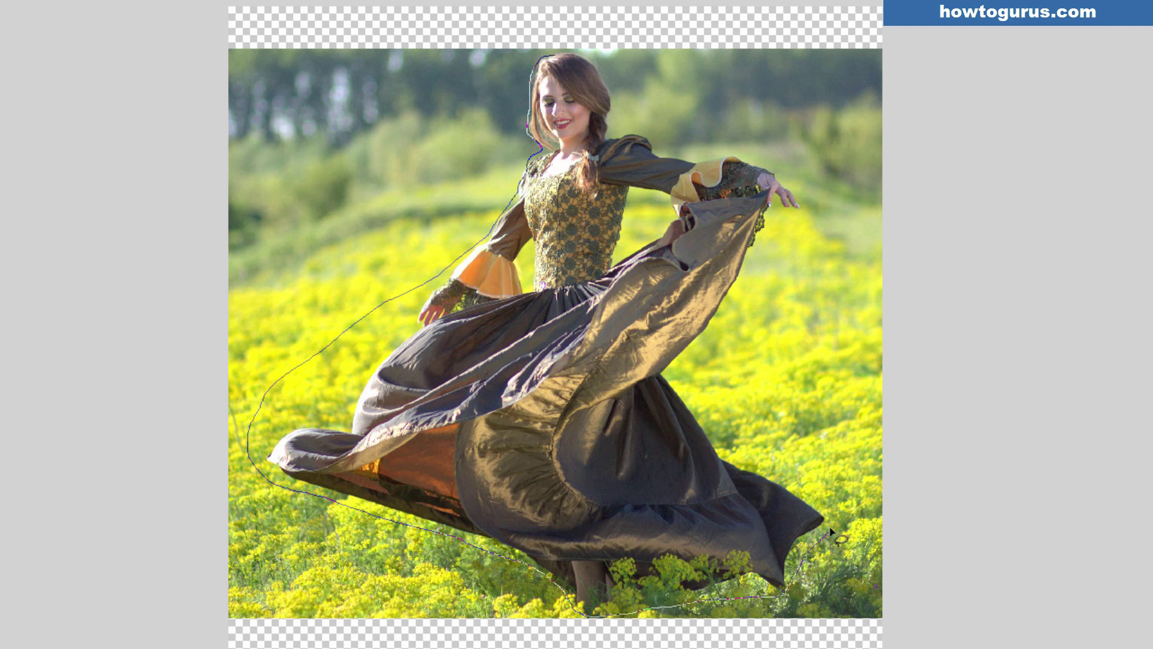
drag(830, 529, 823, 180)
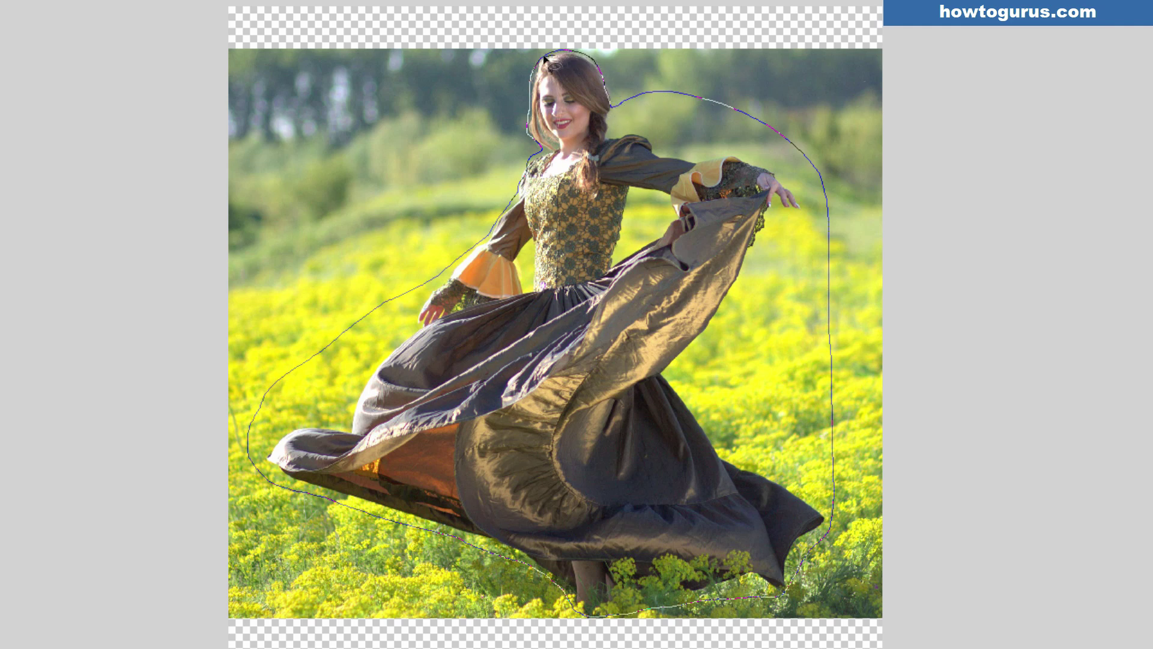
drag(544, 60, 544, 58)
Refine the selection's edge by brushing around her hair and feet, output it as a selection, and invert it.
click(275, 587)
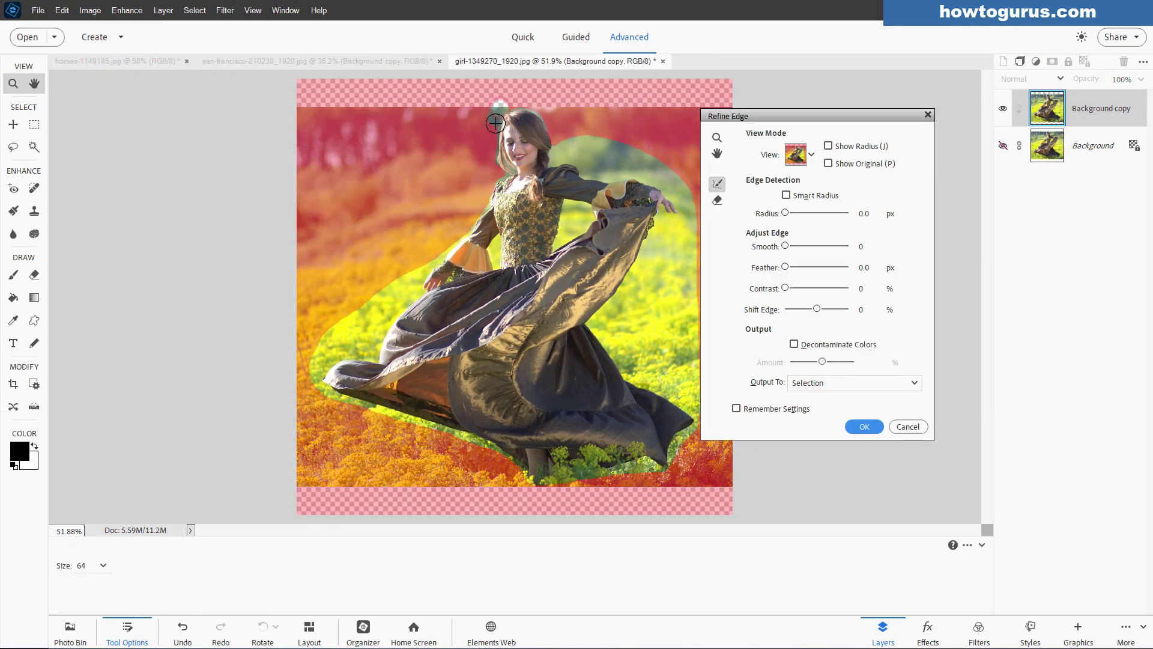
key(Tab)
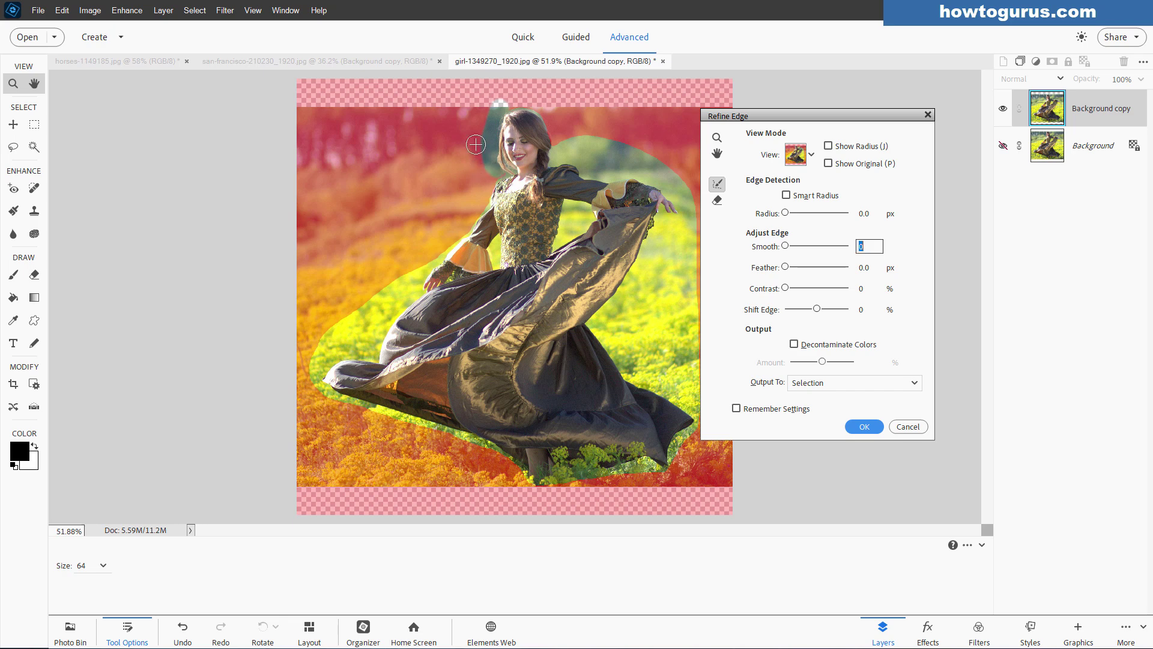
drag(506, 108, 535, 105)
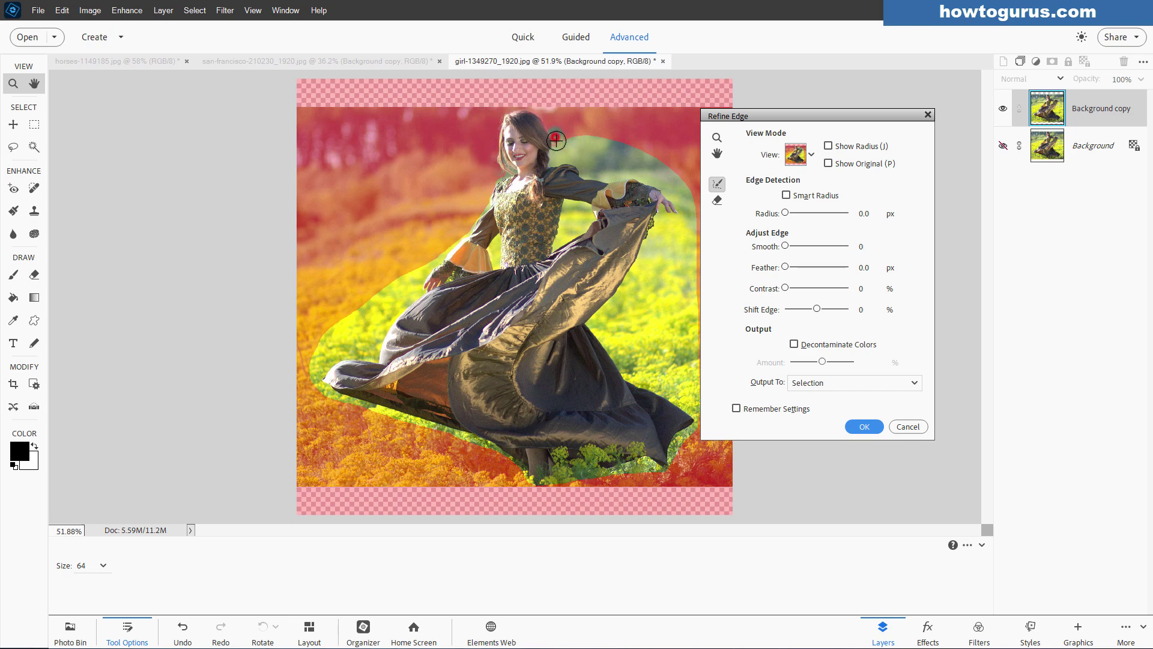
key(Tab)
drag(518, 471, 526, 475)
click(865, 425)
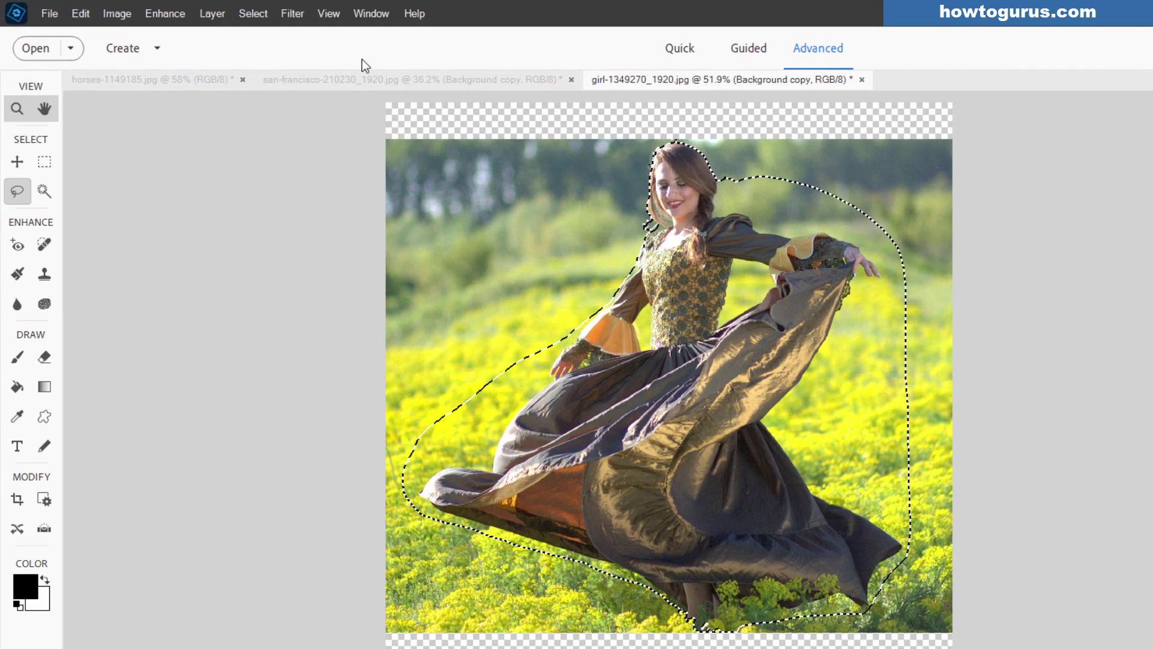
click(253, 13)
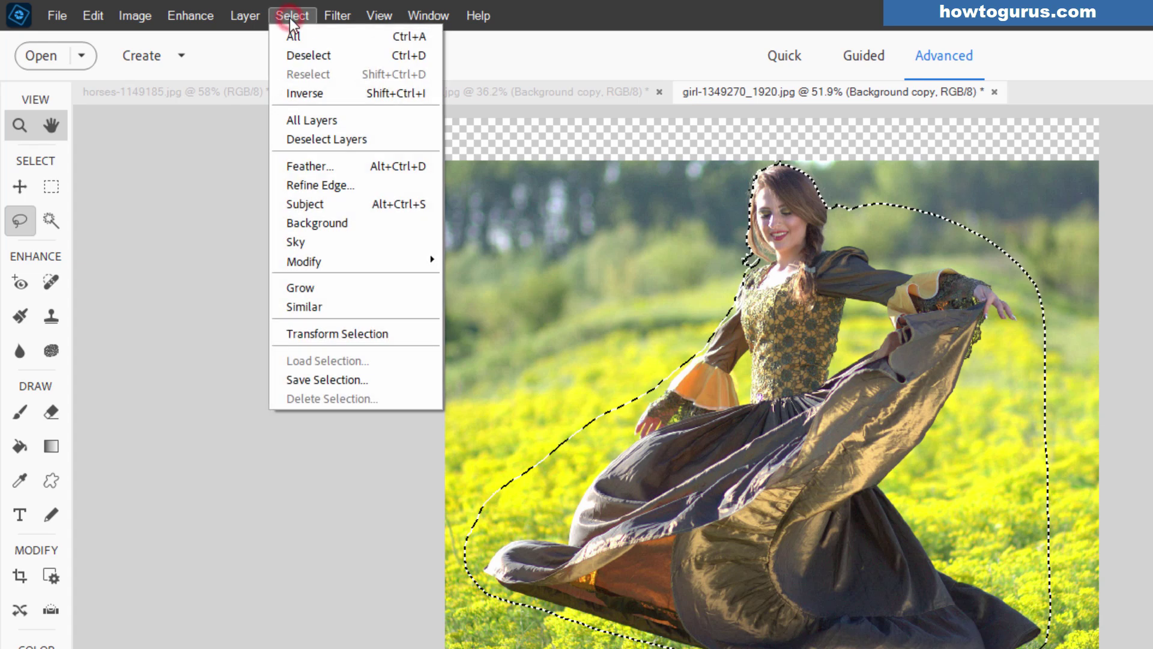
click(266, 78)
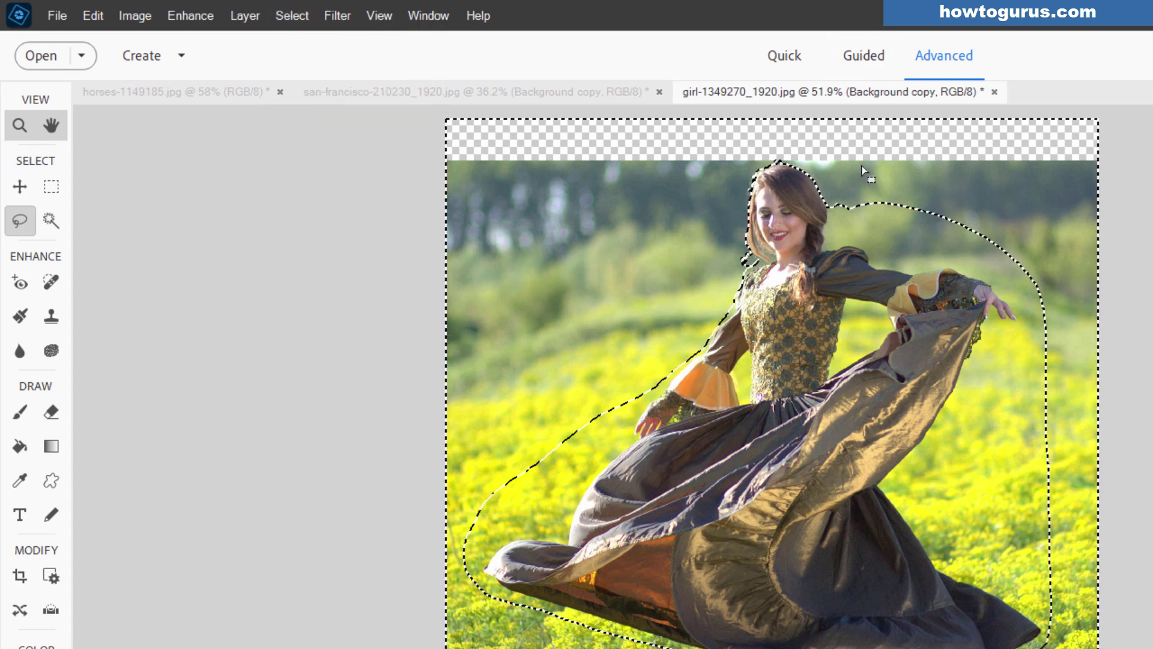
Clone the blurred trees with the Clone Stamp into the empty strip above the woman's head and the left background.
click(51, 316)
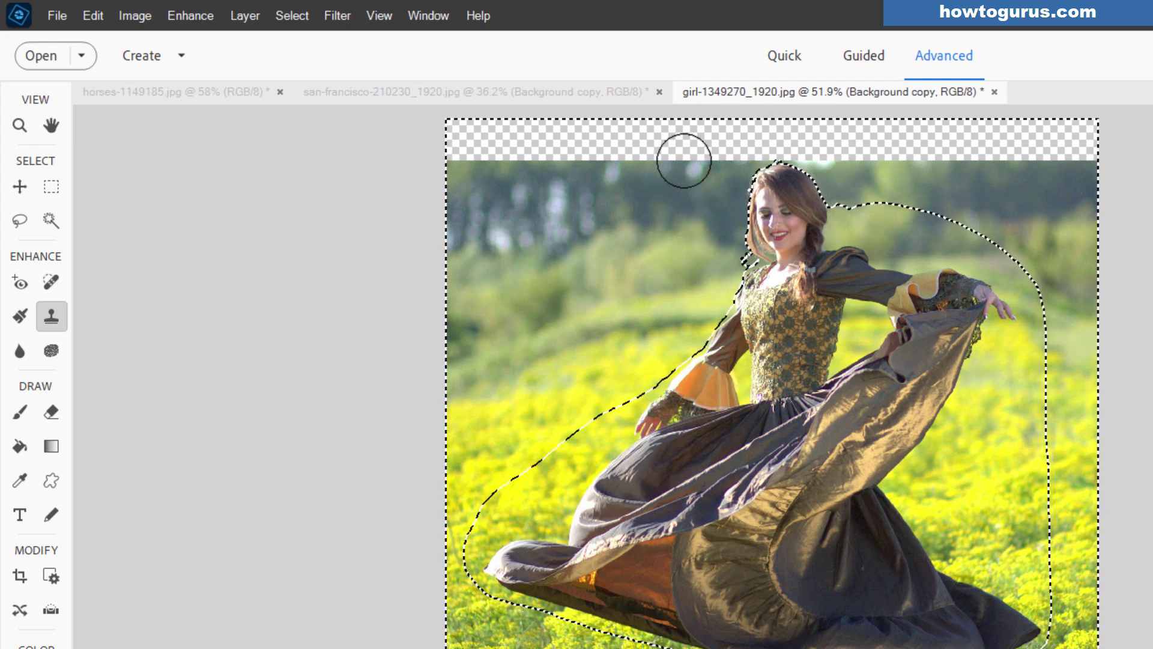
key(alt)
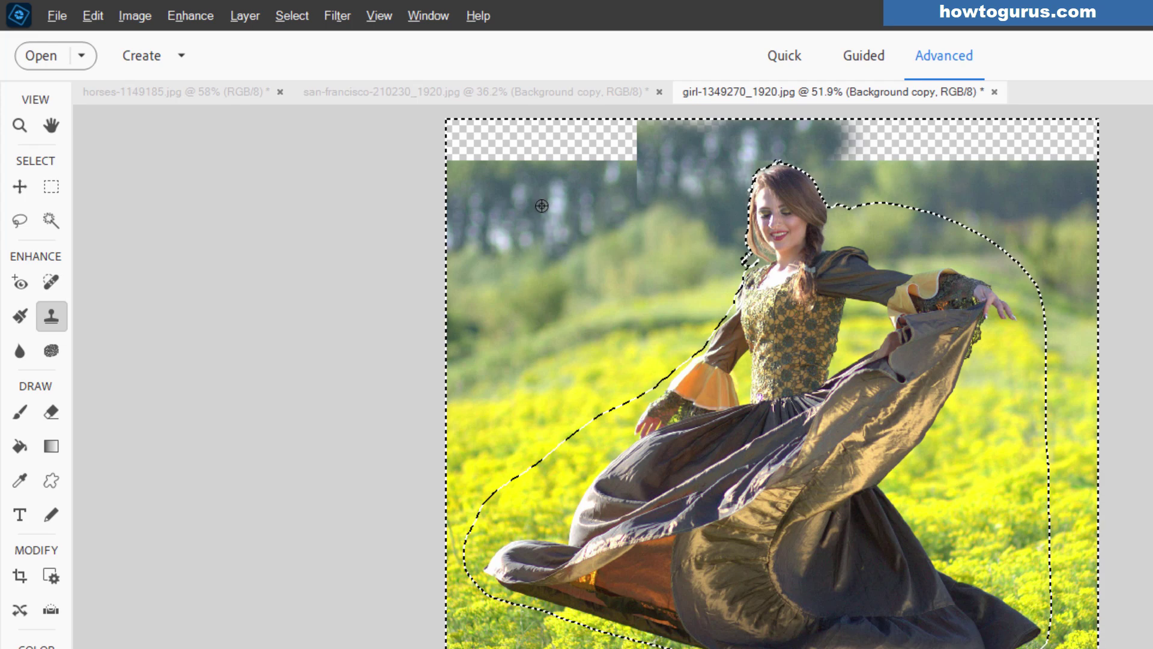
mouse_move(558, 166)
mouse_down()
mouse_move(556, 139)
mouse_move(550, 159)
mouse_move(514, 153)
mouse_move(600, 145)
mouse_move(446, 152)
mouse_move(590, 153)
mouse_move(540, 163)
mouse_move(574, 146)
mouse_up()
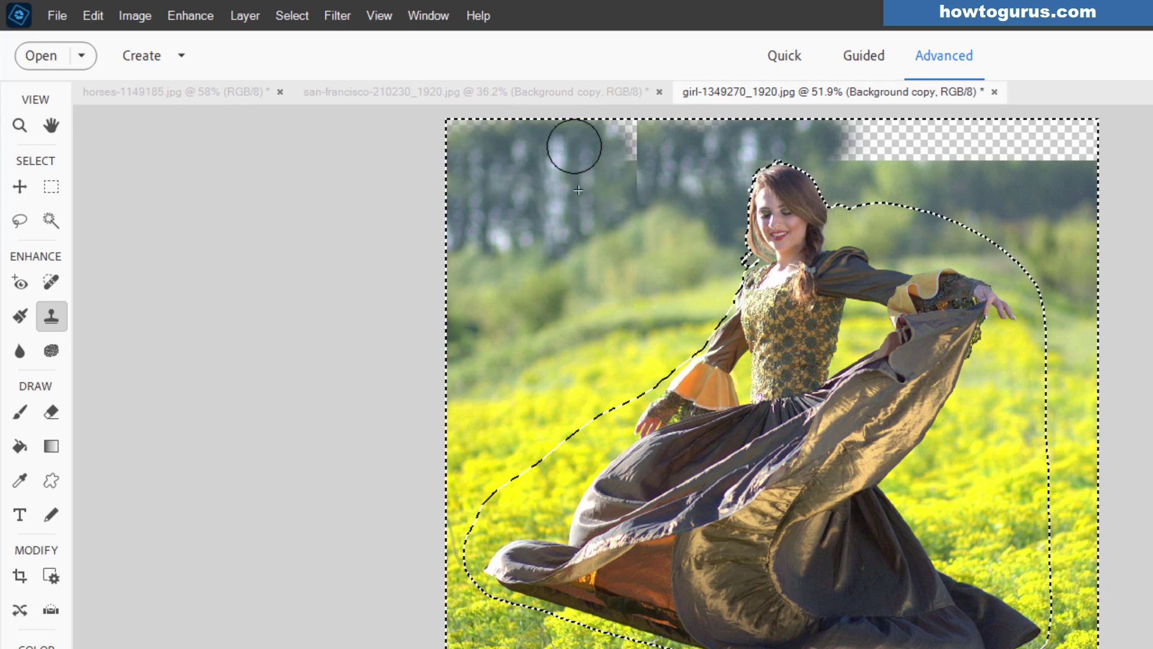
click(637, 142)
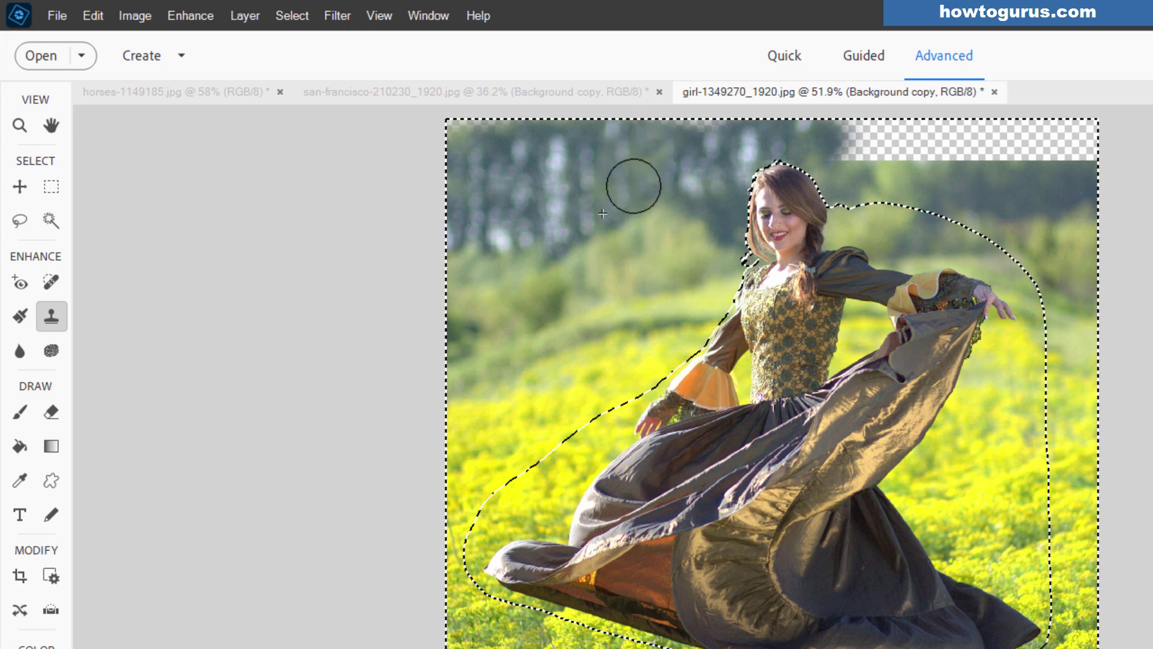
Clone the dark trees from the right background into the remaining empty strip at the photo's upper right.
key(alt)
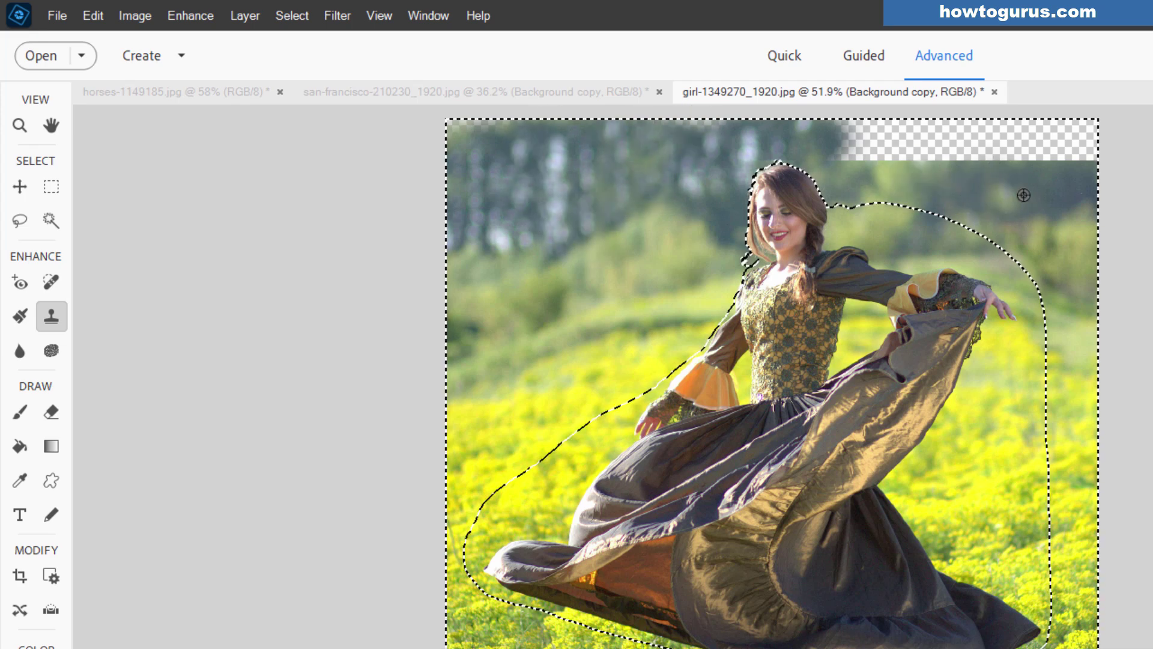
alt+click(1068, 202)
drag(927, 175, 885, 148)
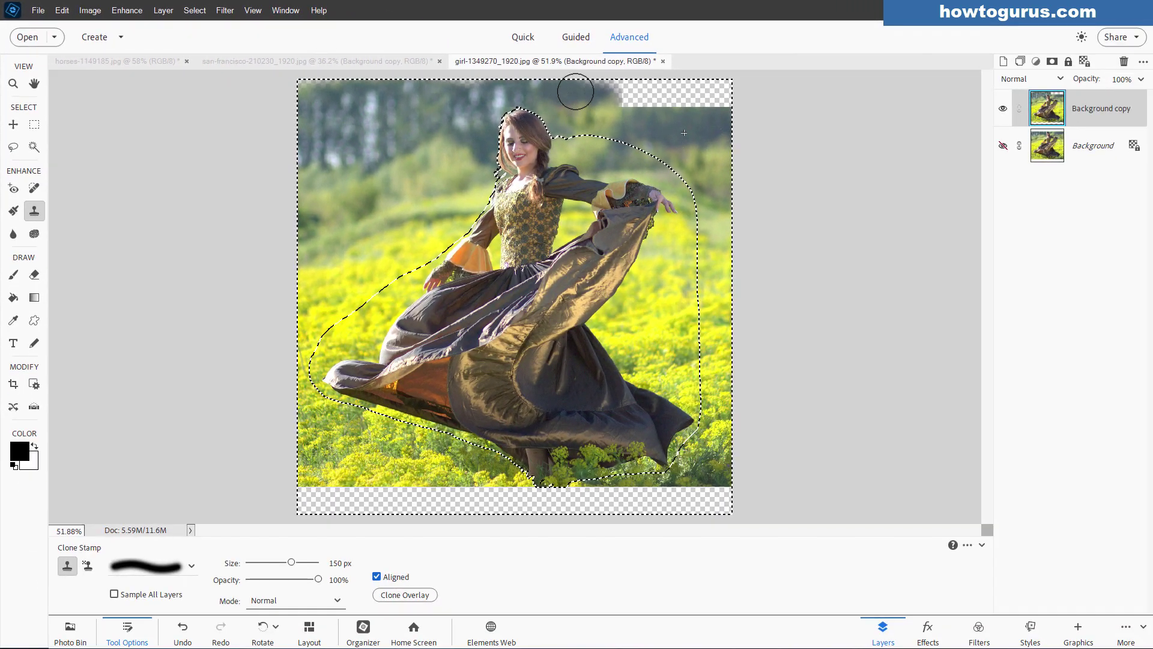
mouse_move(684, 135)
mouse_down()
mouse_move(630, 109)
mouse_move(667, 118)
mouse_move(633, 103)
mouse_up()
mouse_move(704, 113)
mouse_down()
mouse_move(729, 87)
mouse_move(647, 97)
mouse_up()
mouse_move(691, 147)
mouse_down()
mouse_move(633, 96)
mouse_move(598, 85)
mouse_move(664, 116)
mouse_move(695, 111)
mouse_move(659, 85)
mouse_move(705, 84)
mouse_move(716, 103)
mouse_move(666, 108)
mouse_move(706, 90)
mouse_move(659, 89)
mouse_up()
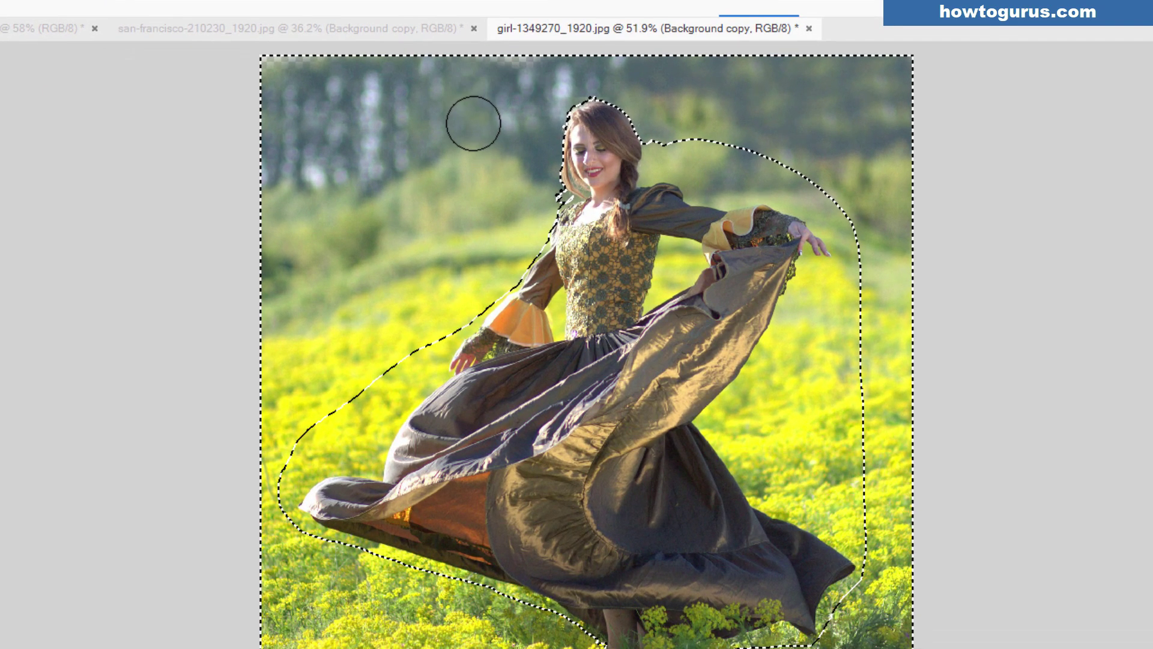
Touch up the cloned trees along the photo's upper edge with fresh Clone Stamp samples from the nearby background.
alt+click(472, 88)
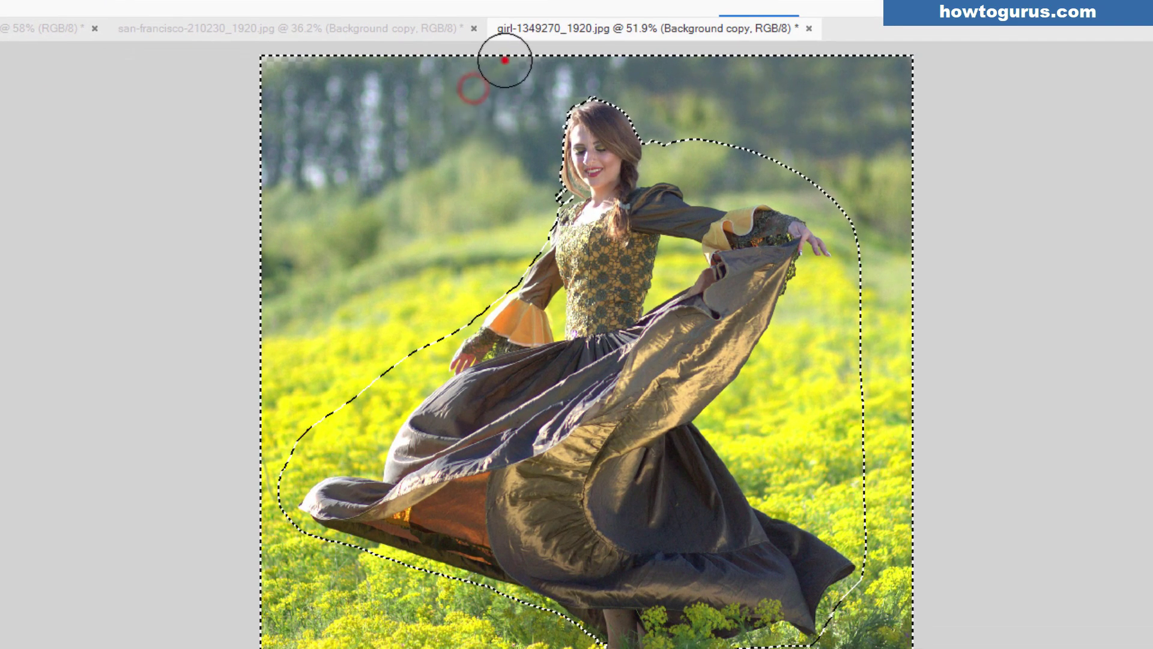
drag(504, 60, 502, 52)
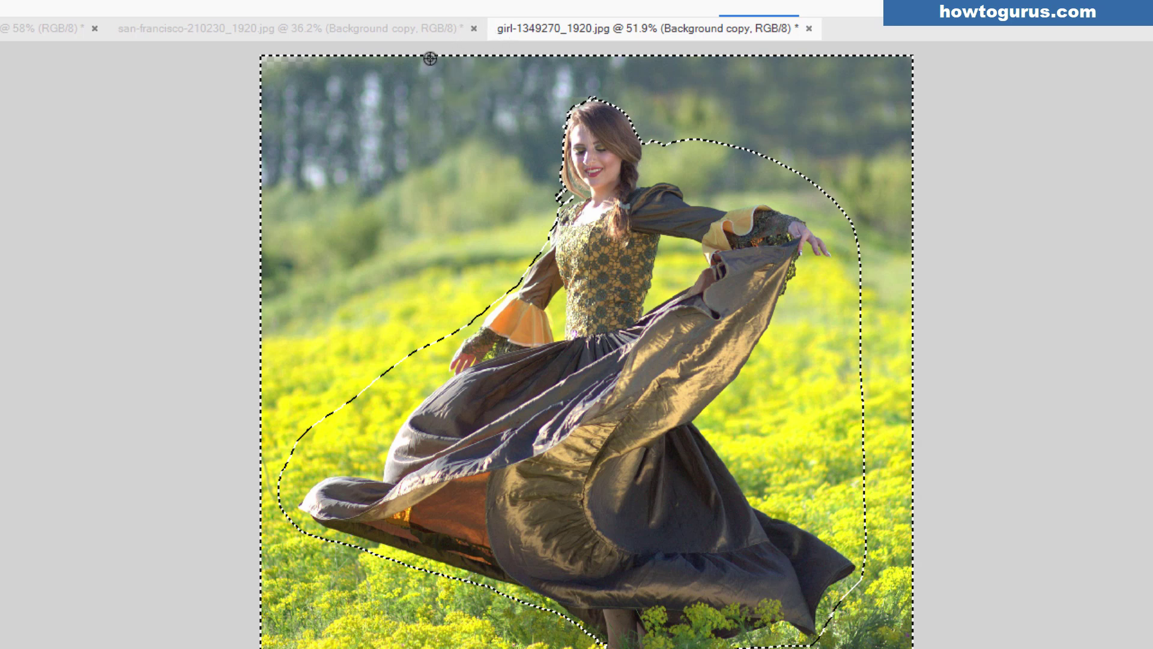
alt+click(810, 94)
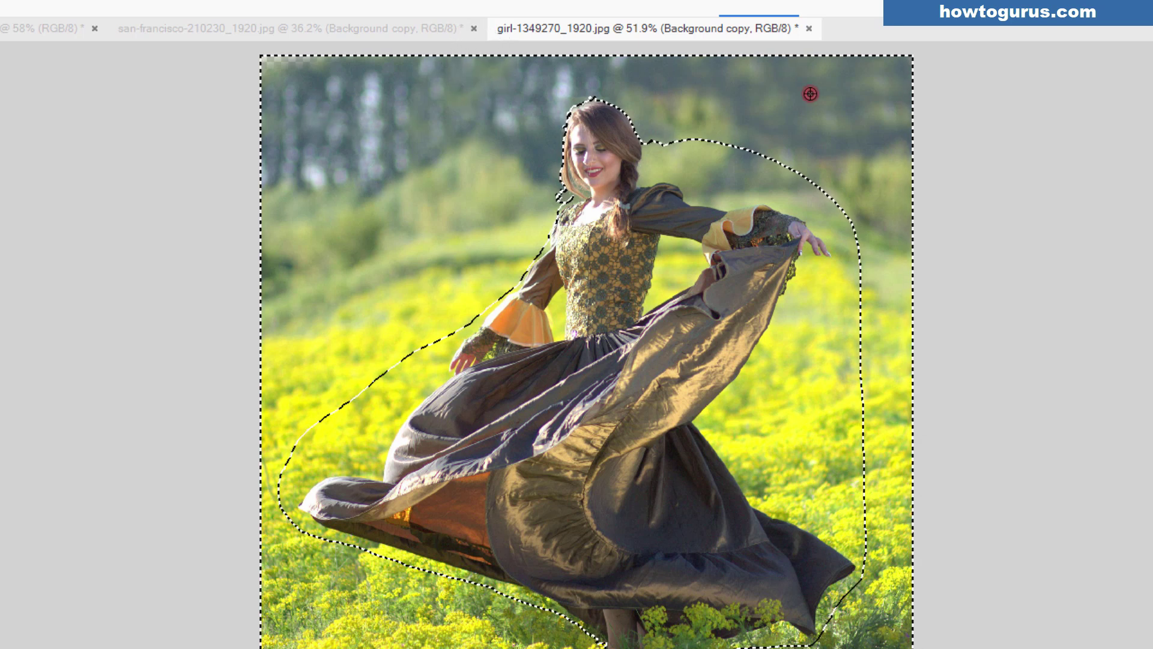
click(314, 67)
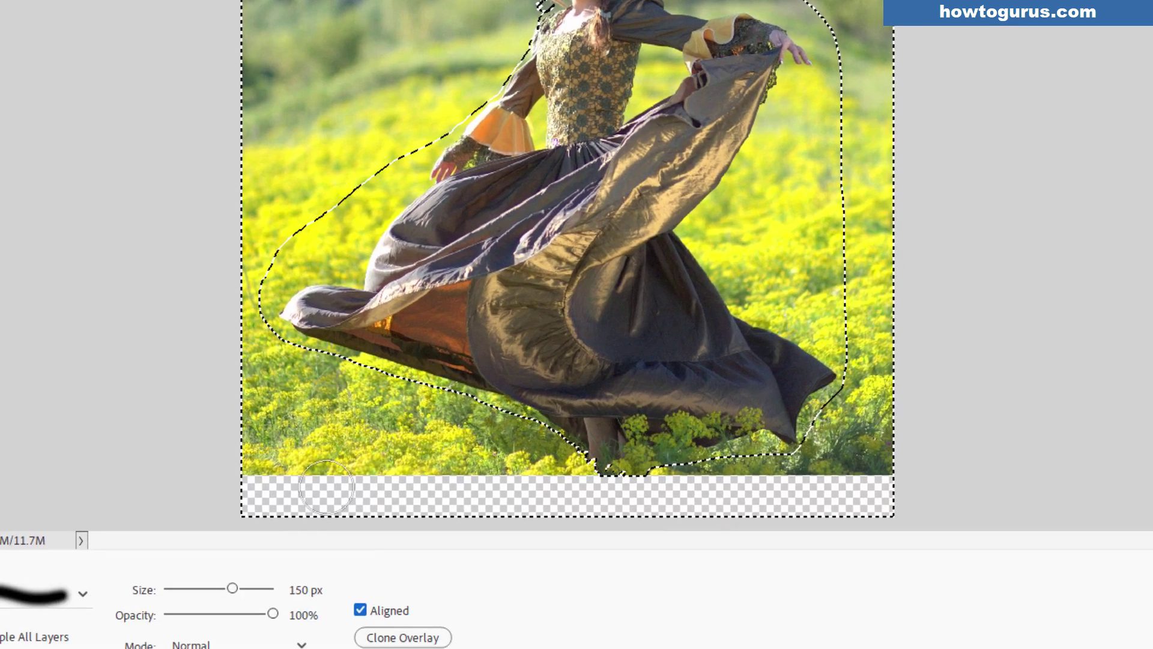
Clone yellow flowers from the lower field across the whole empty strip below the photo, and remove the selection.
alt+click(331, 428)
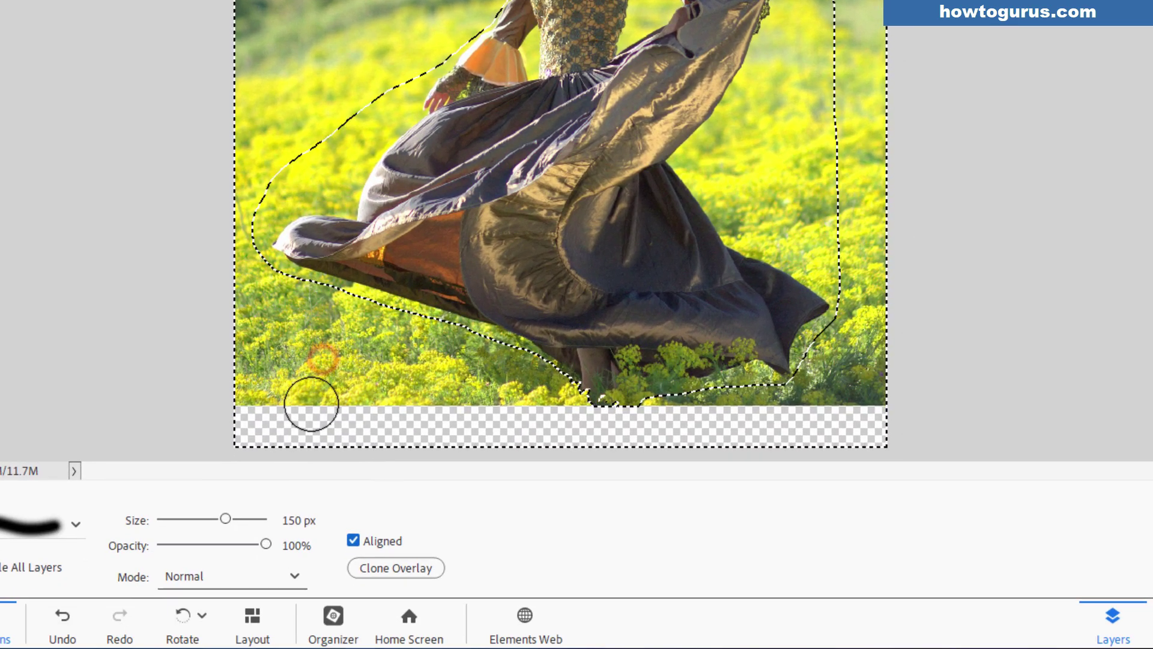
mouse_move(311, 404)
mouse_down()
mouse_move(278, 417)
mouse_move(260, 405)
mouse_move(249, 429)
mouse_move(344, 413)
mouse_move(347, 431)
mouse_move(417, 423)
mouse_move(318, 424)
mouse_up()
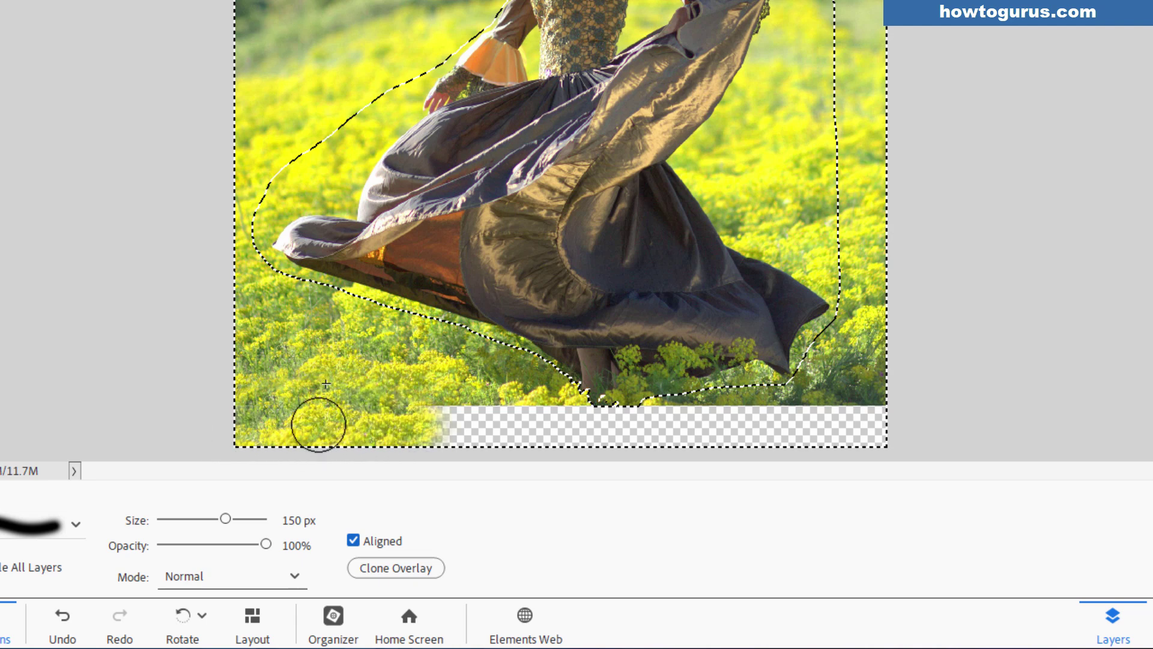
alt+click(352, 364)
mouse_move(405, 387)
mouse_down()
mouse_move(416, 418)
mouse_move(443, 435)
mouse_move(457, 418)
mouse_move(494, 409)
mouse_move(537, 429)
mouse_move(491, 425)
mouse_move(537, 417)
mouse_move(617, 432)
mouse_up()
alt+click(419, 362)
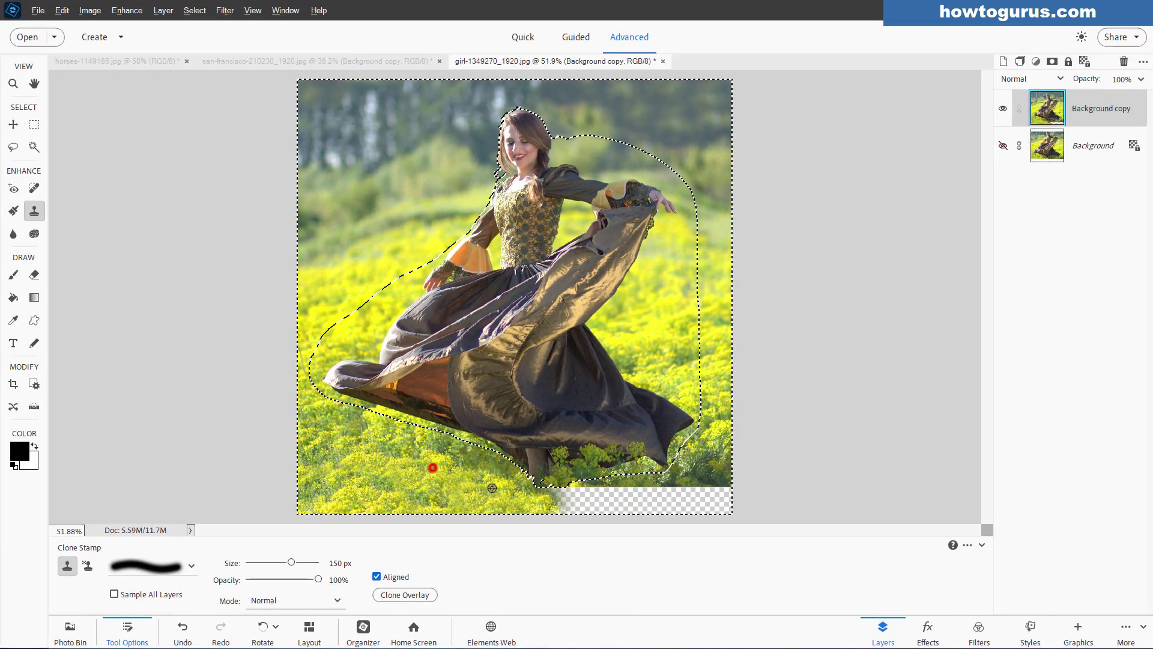
mouse_move(513, 465)
mouse_down()
mouse_move(550, 459)
mouse_move(599, 473)
mouse_move(587, 502)
mouse_move(684, 497)
mouse_move(727, 509)
mouse_move(722, 488)
mouse_up()
alt+click(419, 465)
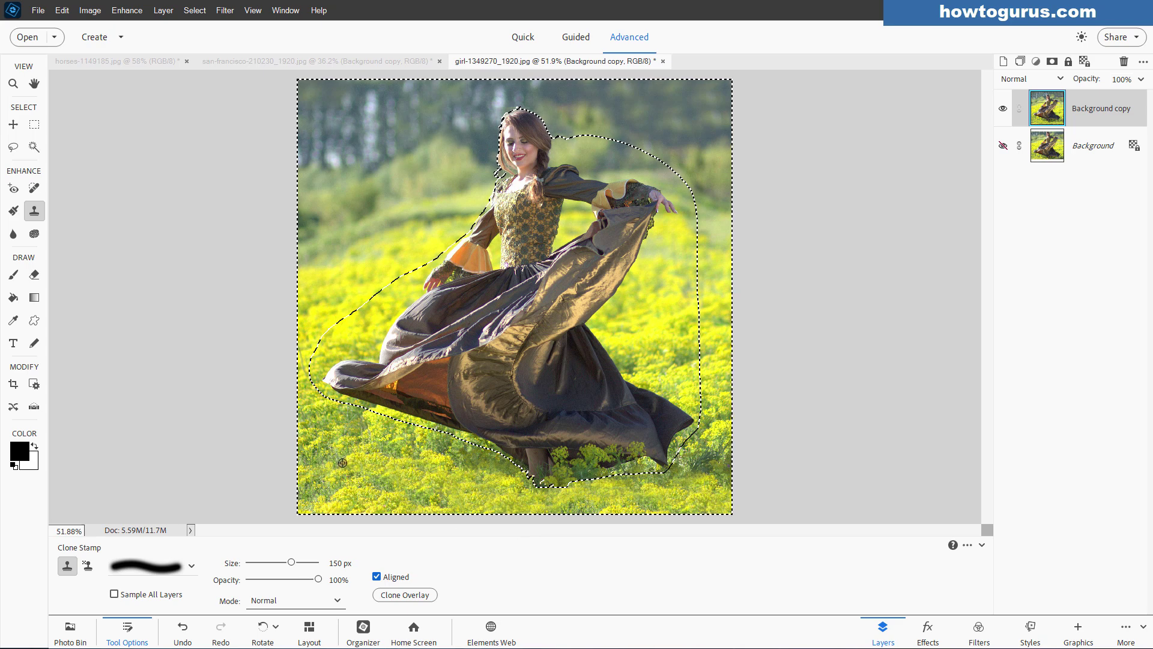
alt+click(371, 459)
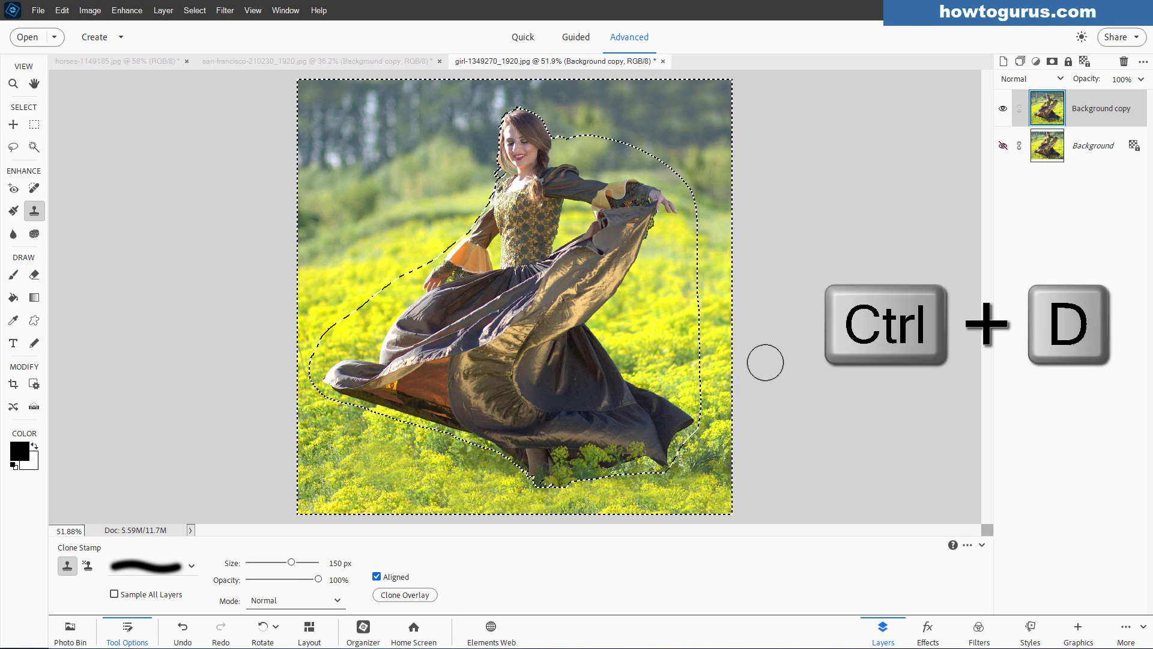
key(ctrl+d)
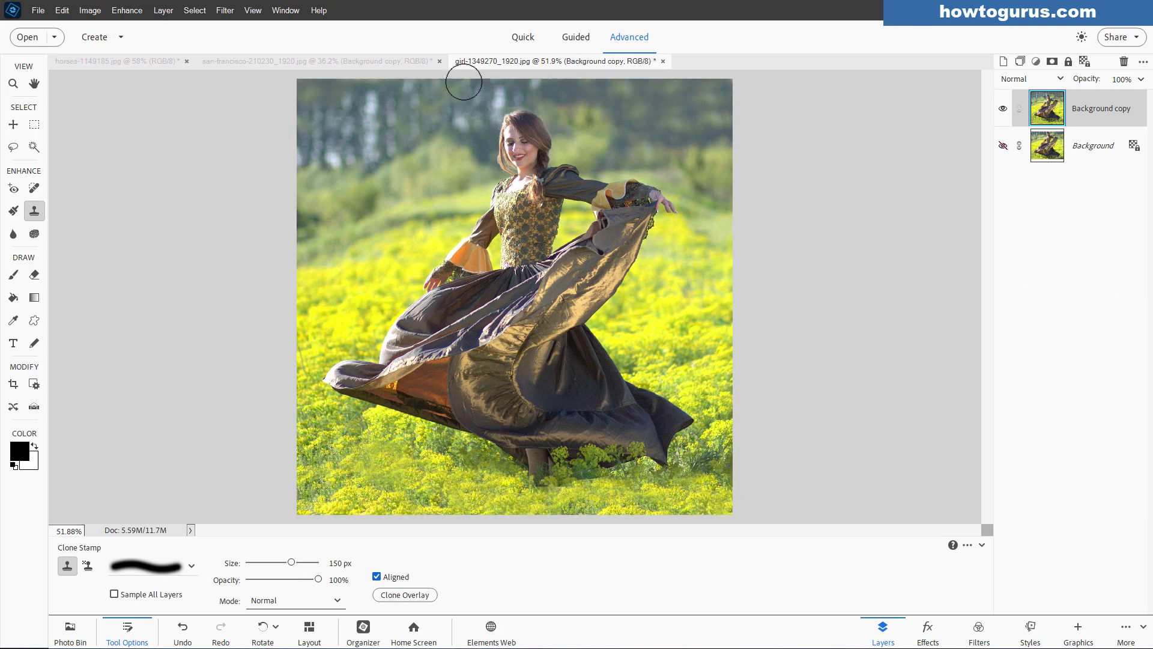